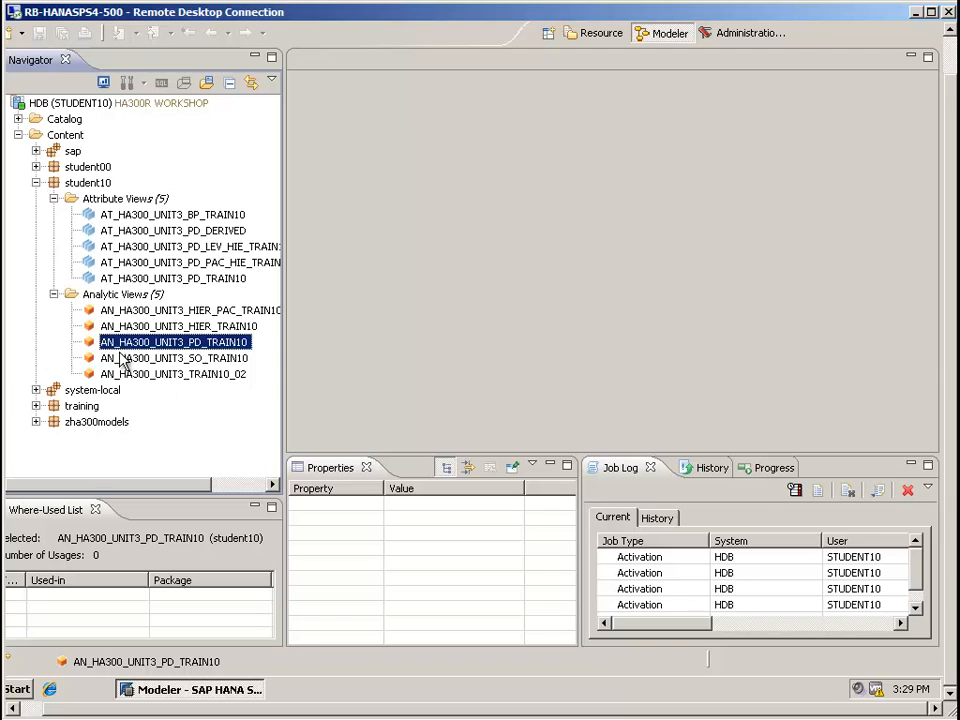
Start a new analytic view named AN_HA300_UNIT3_TRAIN10_01 in the student10 package
right_click(123, 294)
left_click(160, 303)
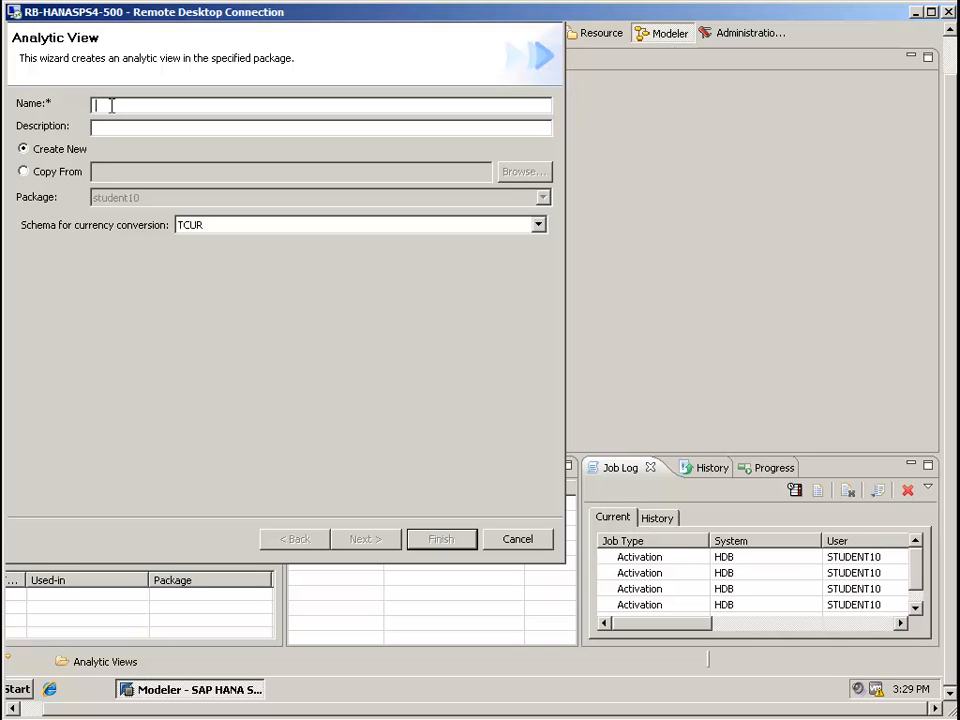
type("AN_HA300")
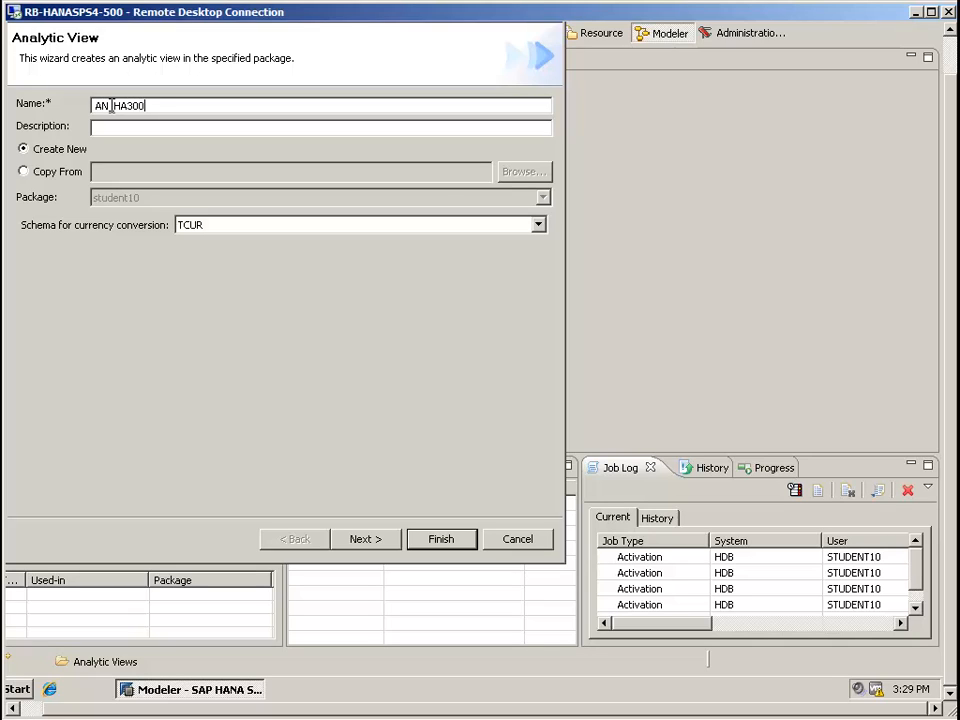
type("_UNIT3+")
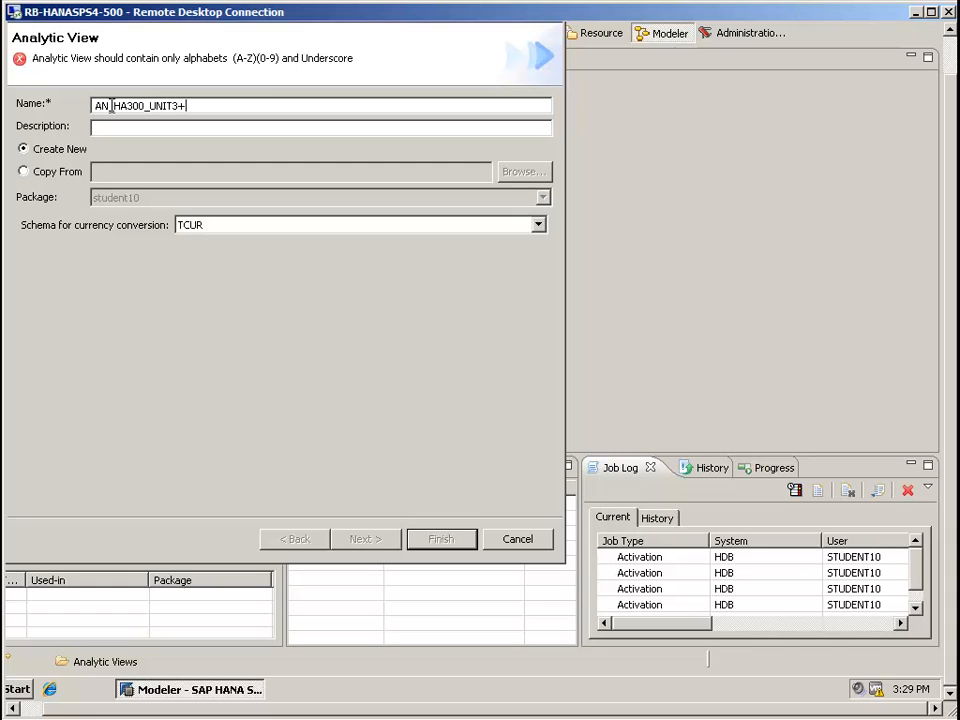
key("BackSpace")
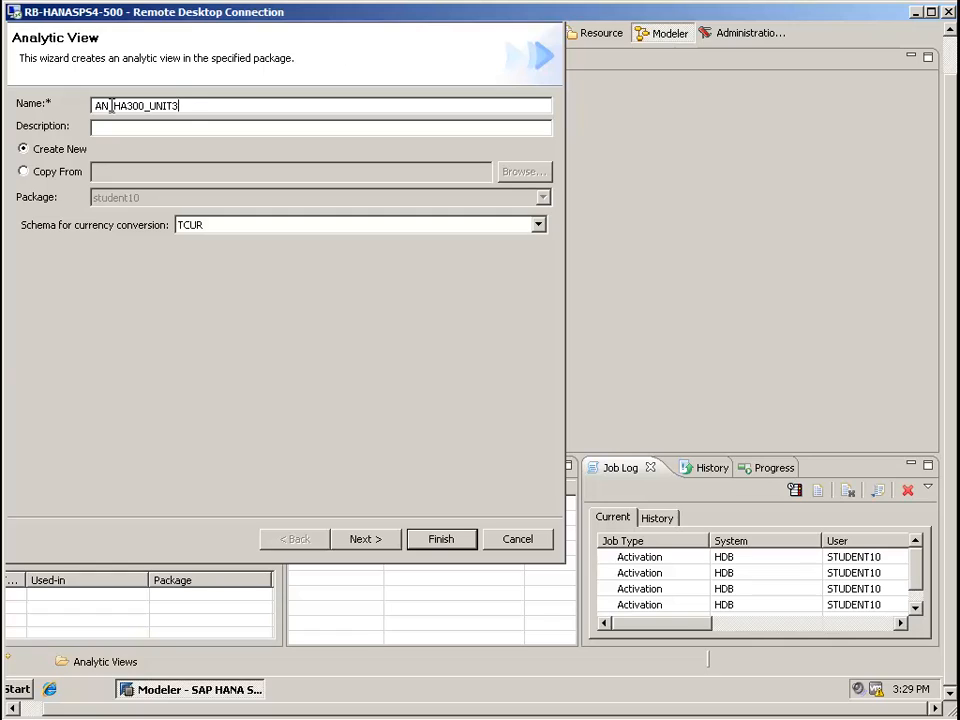
type("_TRAIN10_01")
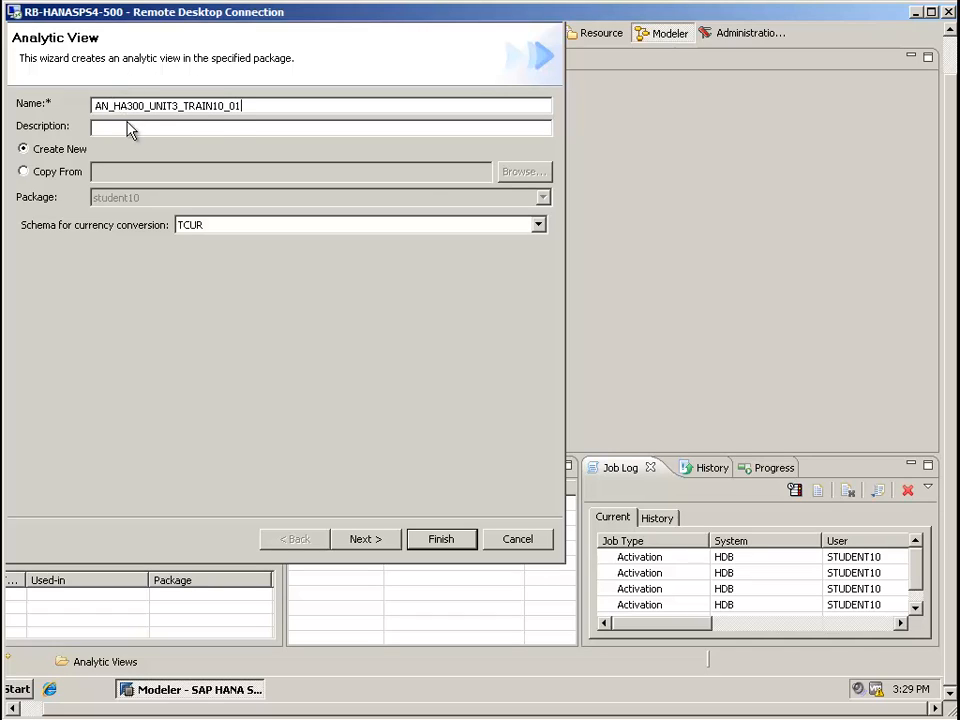
Describe the new analytic view as "Marketing email analysis" and proceed to table selection
left_click(126, 126)
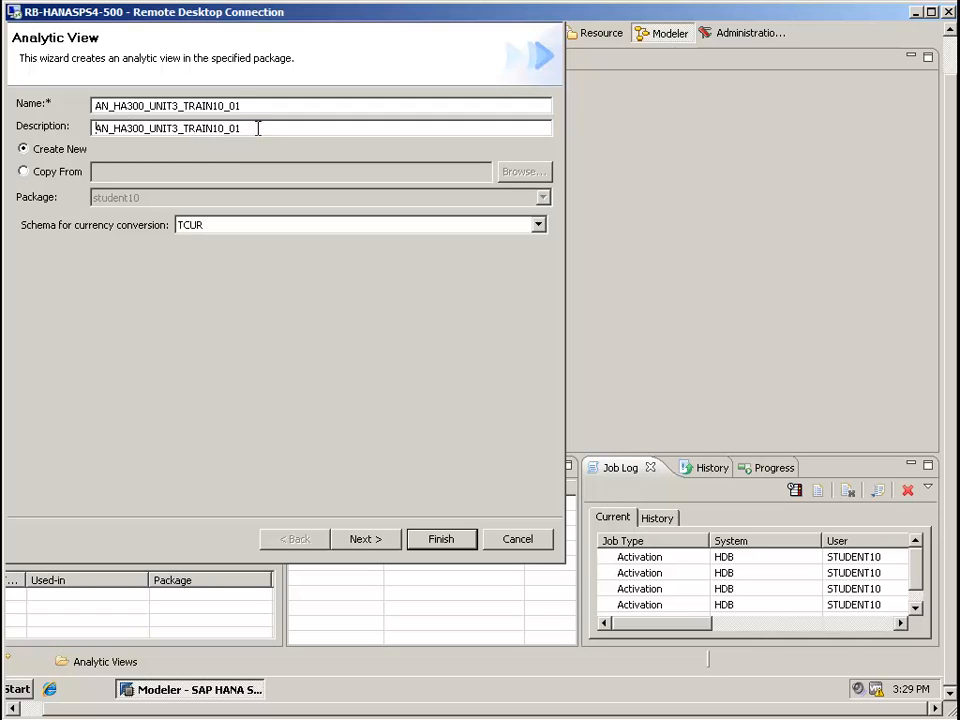
left_click_drag(257, 128, 92, 130)
type("Mar")
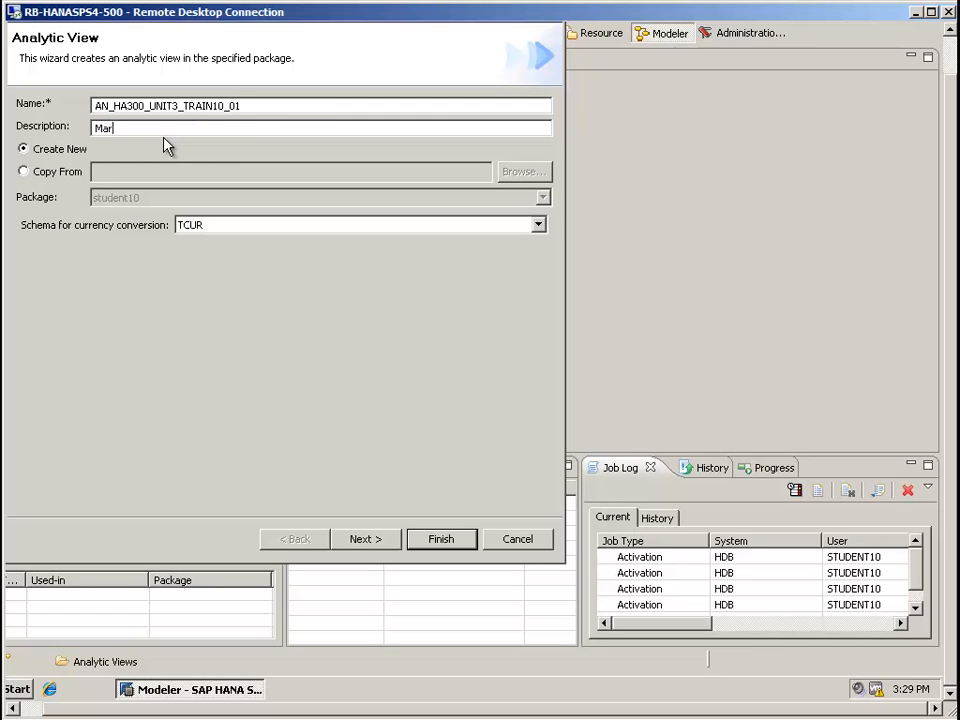
type("keting email analysis")
left_click(380, 542)
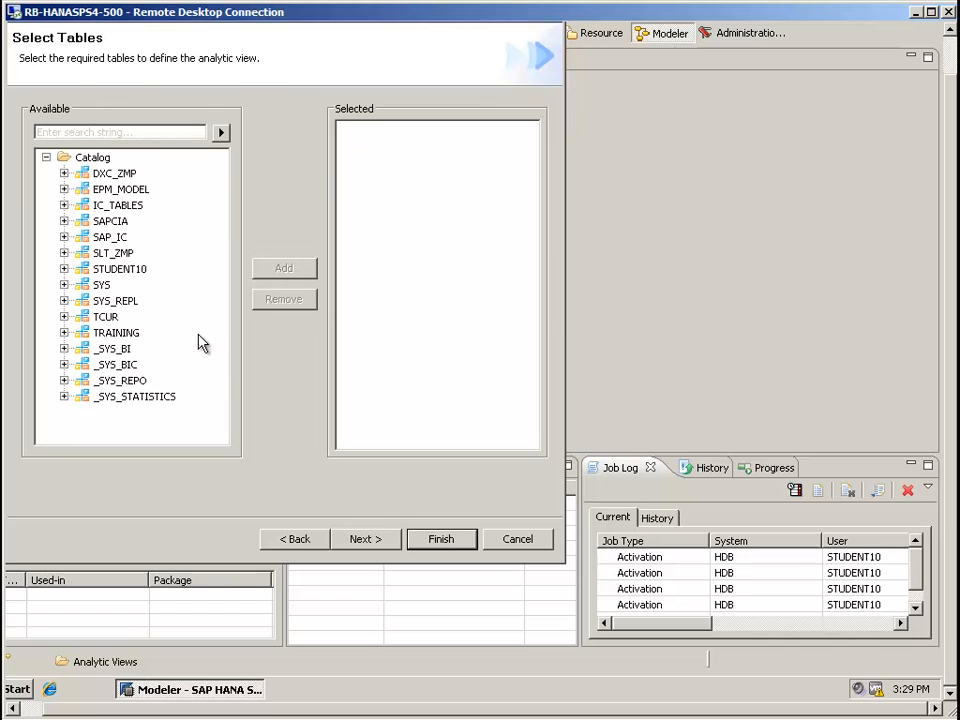
Add the SALES_DATA table from the TRAINING schema to the analytic view
left_click(64, 333)
left_click(81, 348)
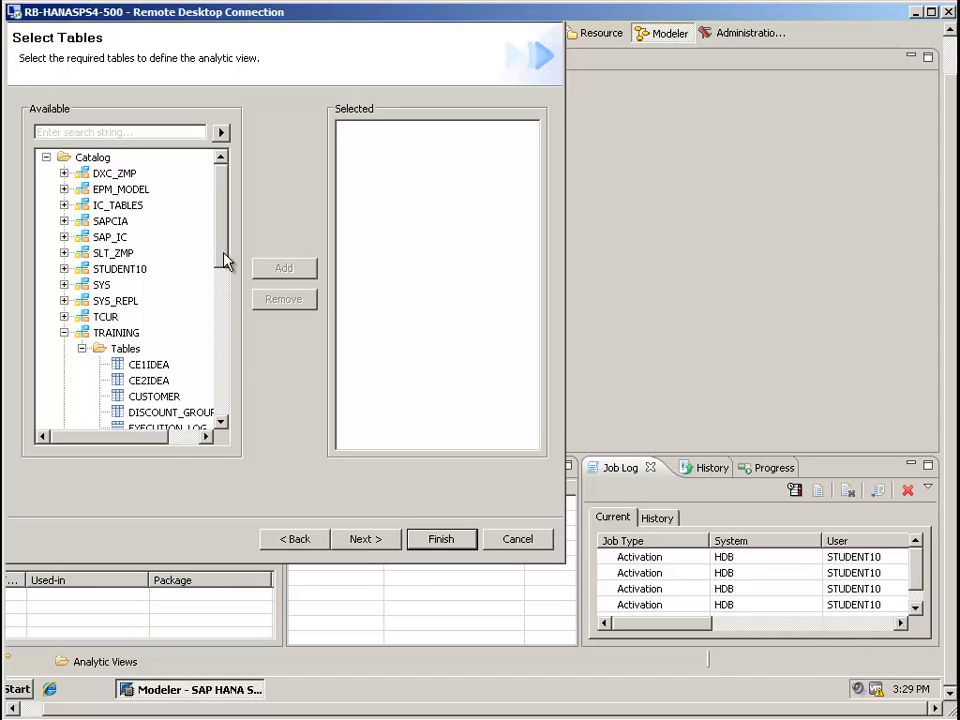
left_click_drag(223, 259, 223, 364)
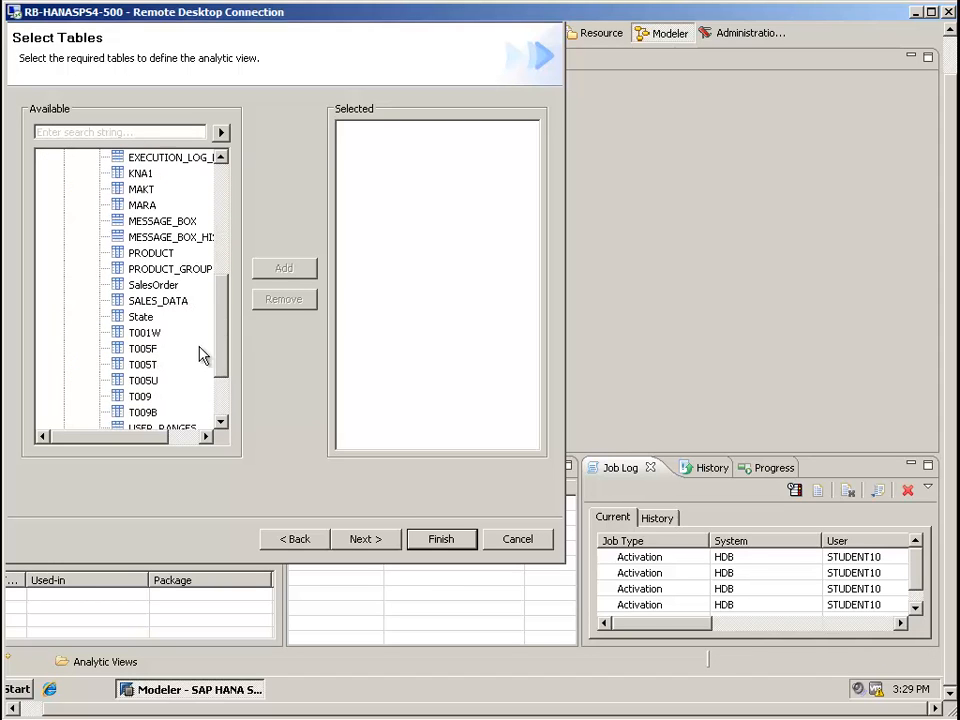
left_click(150, 300)
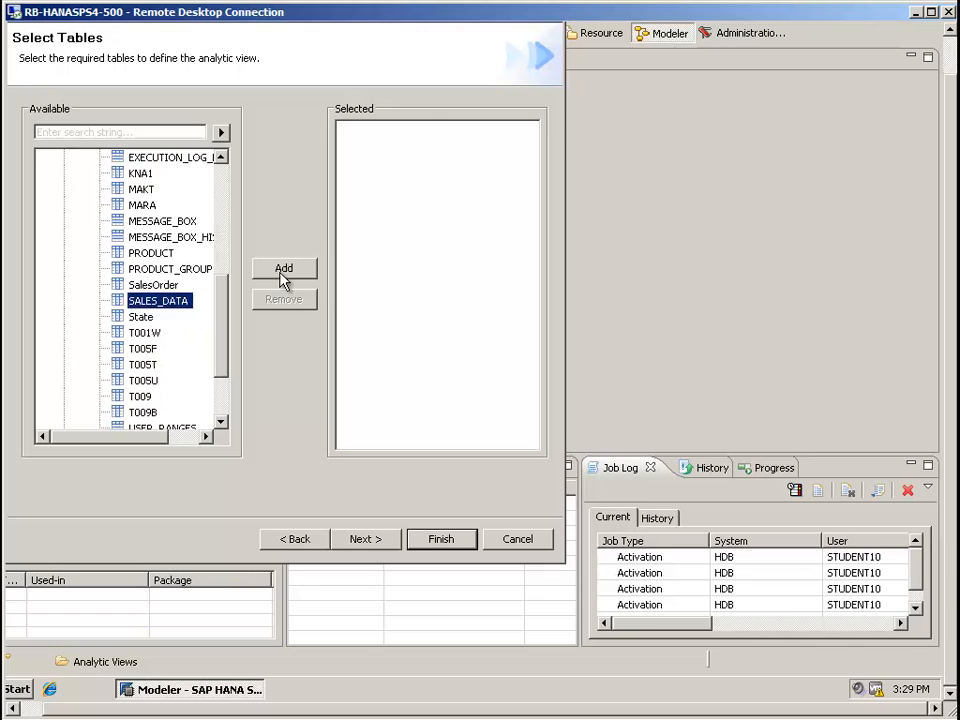
left_click(281, 270)
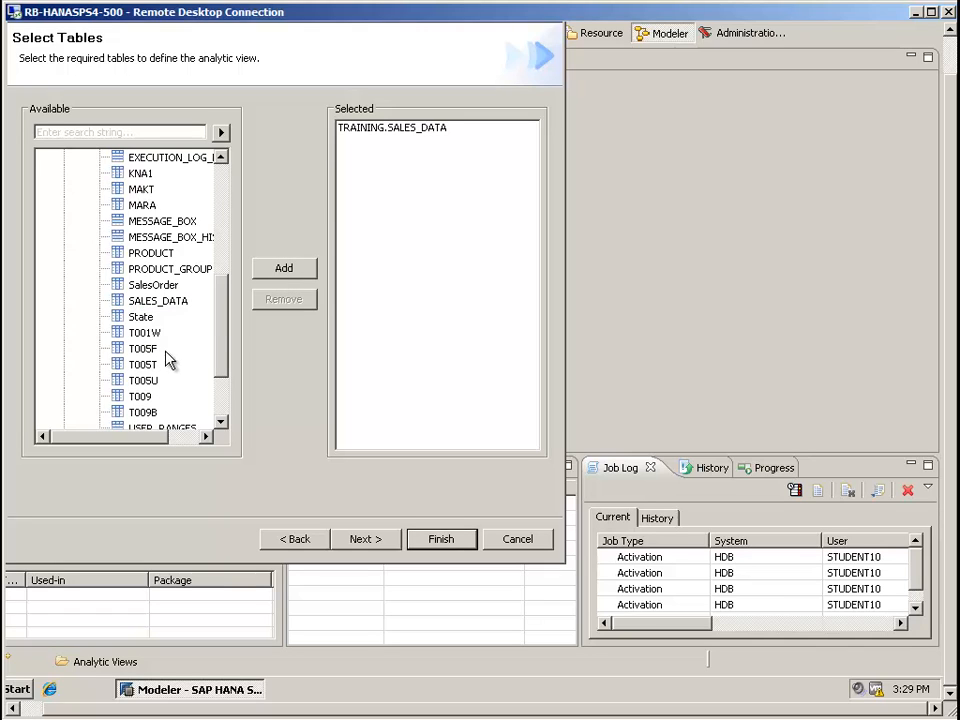
Add the TRAINING schema's CUSTOMER table and finish creating the analytic view without selecting any attribute views
scroll(224, 311, "up", 3)
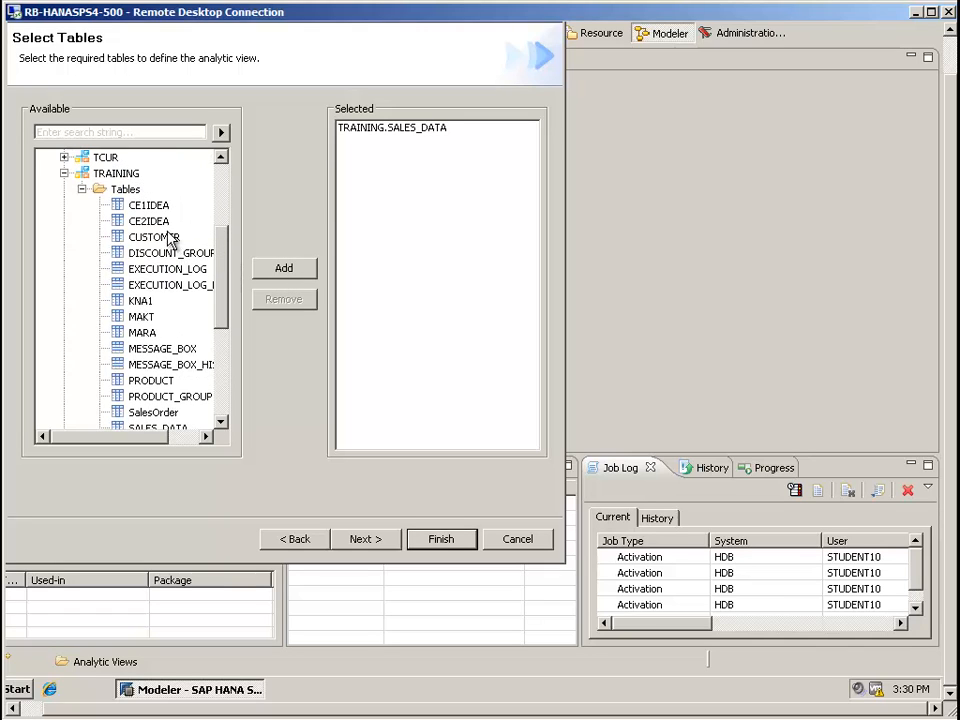
left_click(158, 237)
left_click(285, 278)
left_click(370, 539)
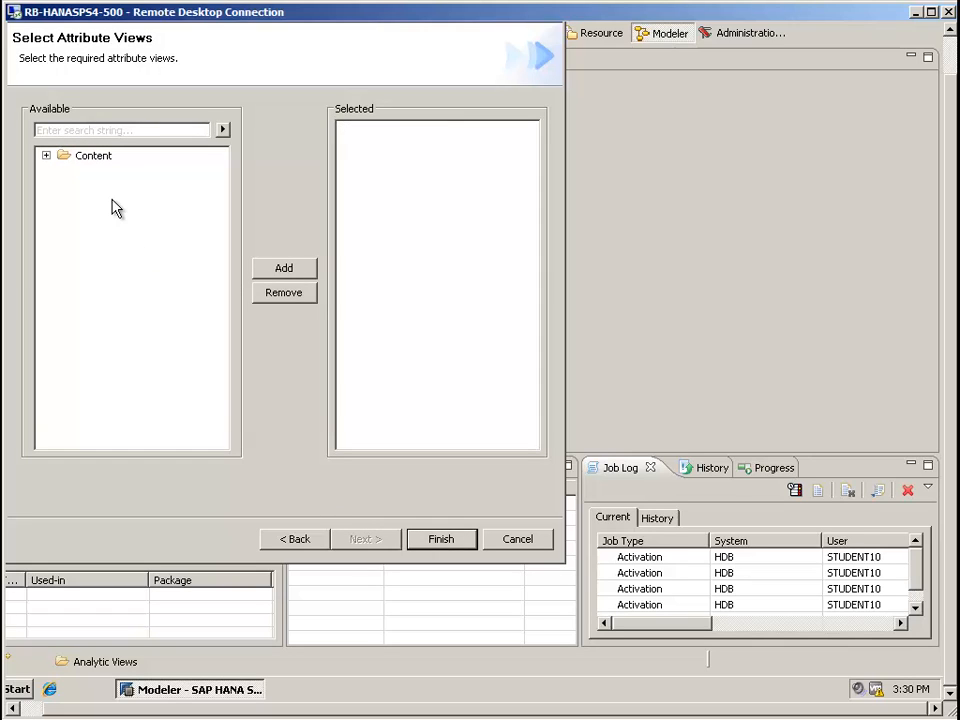
left_click(440, 540)
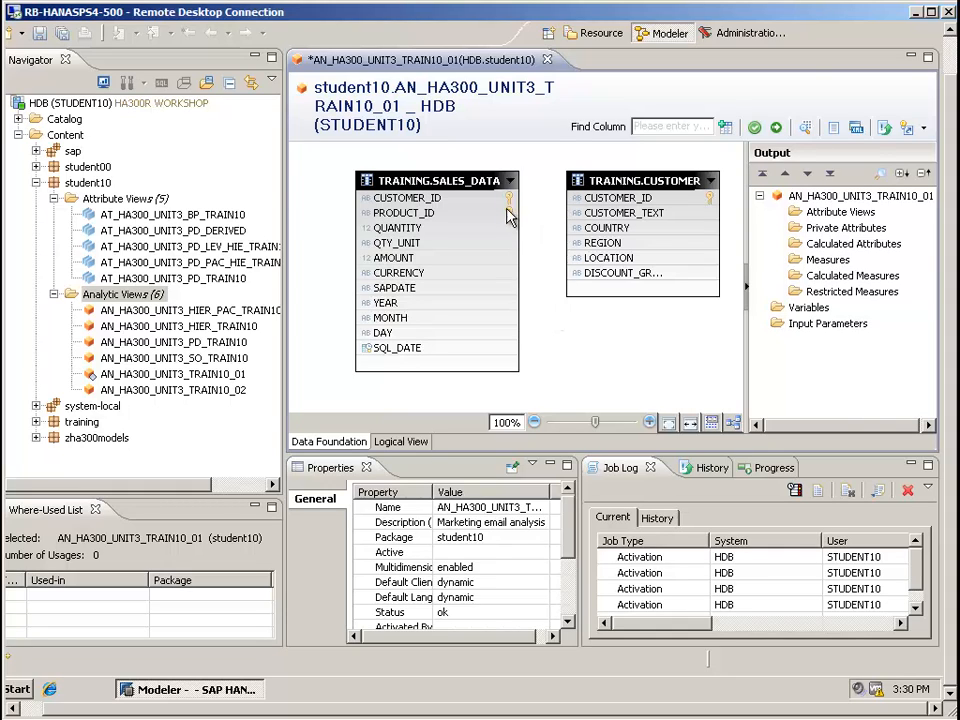
Join SALES_DATA to CUSTOMER on CUSTOMER_ID, and add CUSTOMER_TEXT and CURRENCY as private attributes
left_click_drag(500, 199, 586, 200)
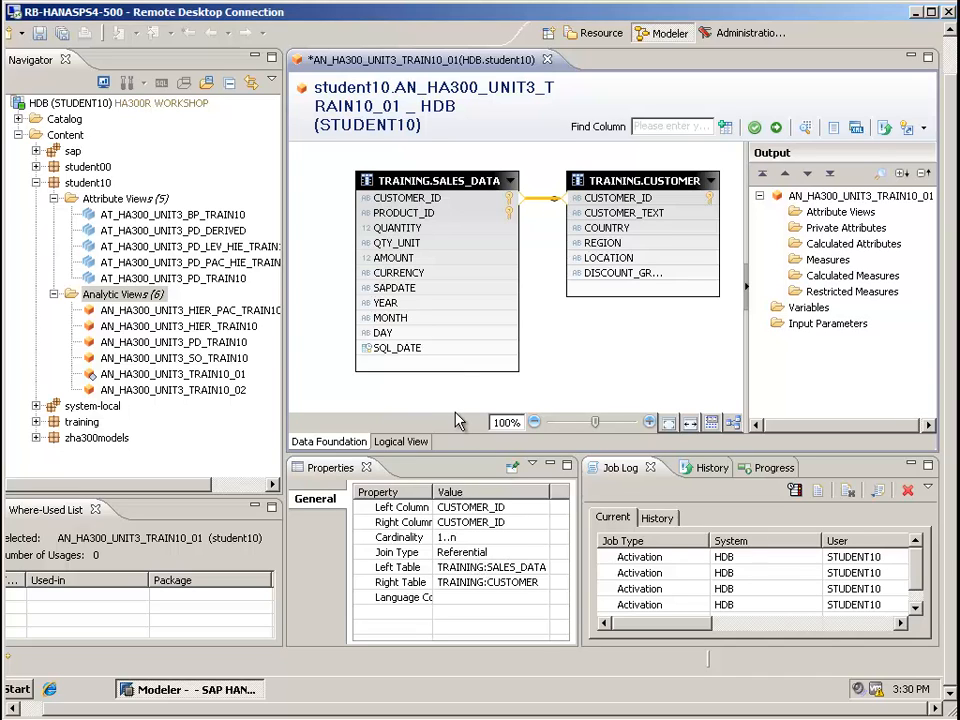
right_click(628, 213)
left_click(664, 258)
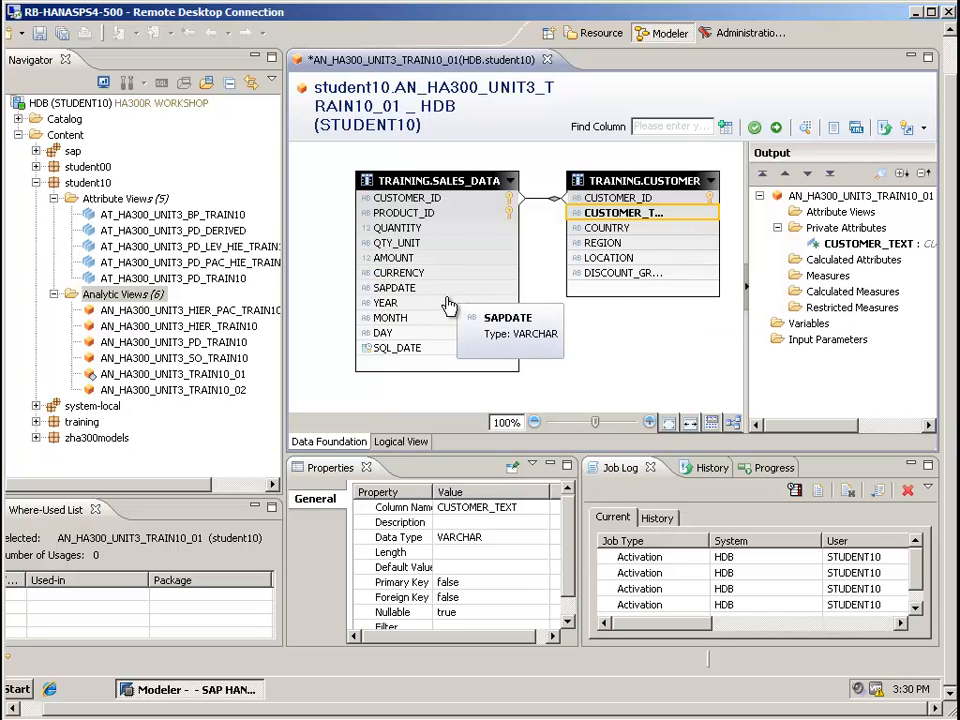
right_click(416, 275)
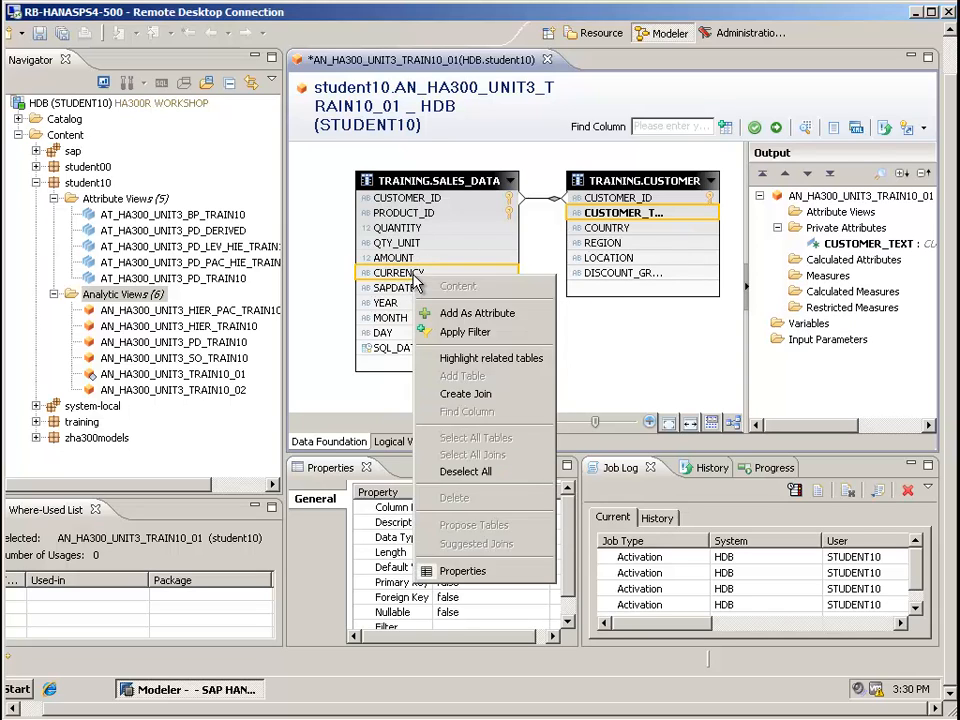
left_click(438, 313)
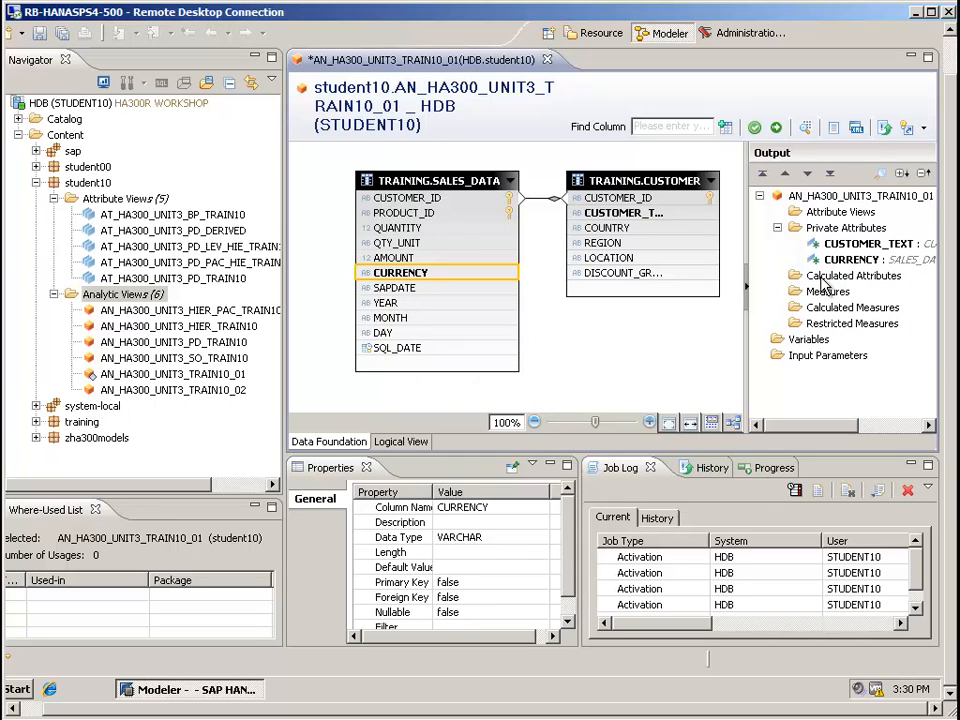
Rename the CUSTOMER_TEXT private attribute to CUSTOMER
left_click(858, 244)
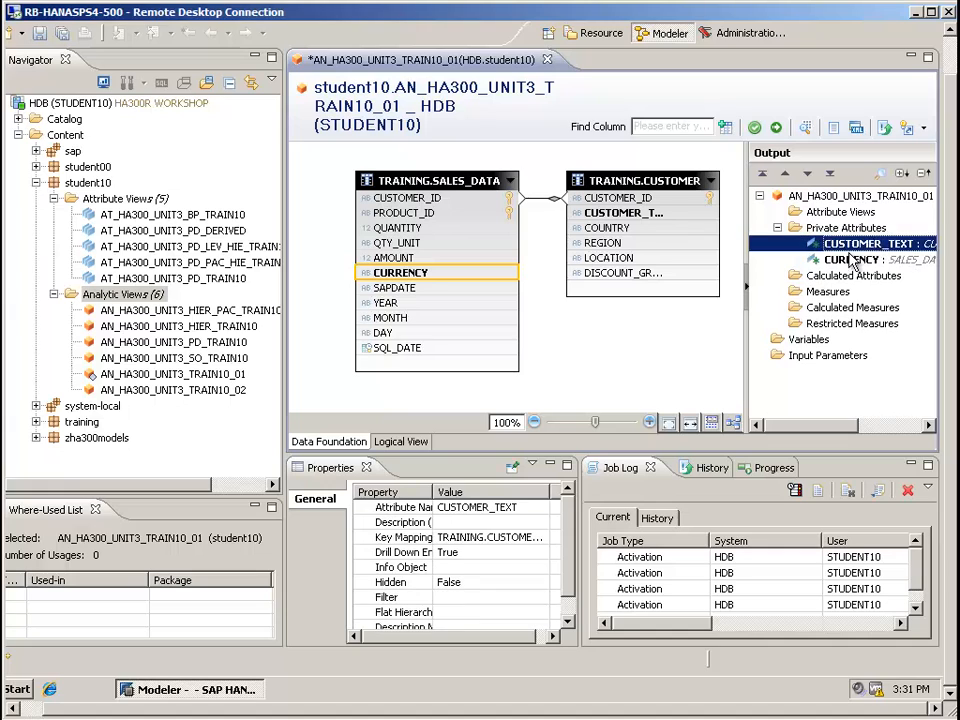
left_click(514, 507)
key("End")
key("BackSpace")
key("BackSpace")
key("BackSpace")
key("BackSpace")
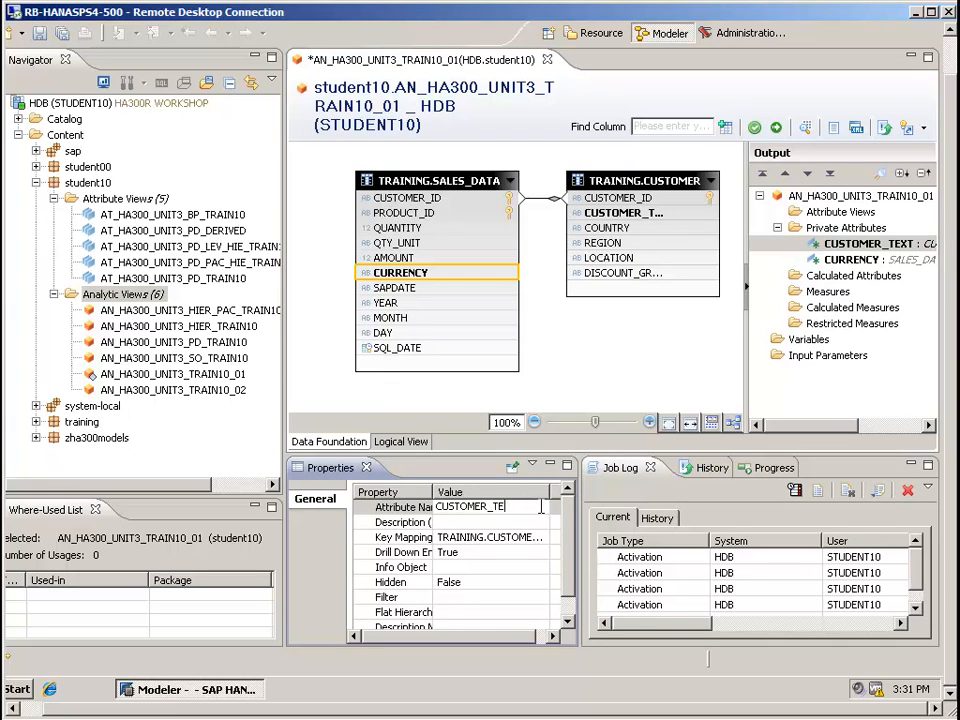
key("BackSpace")
left_click(831, 260)
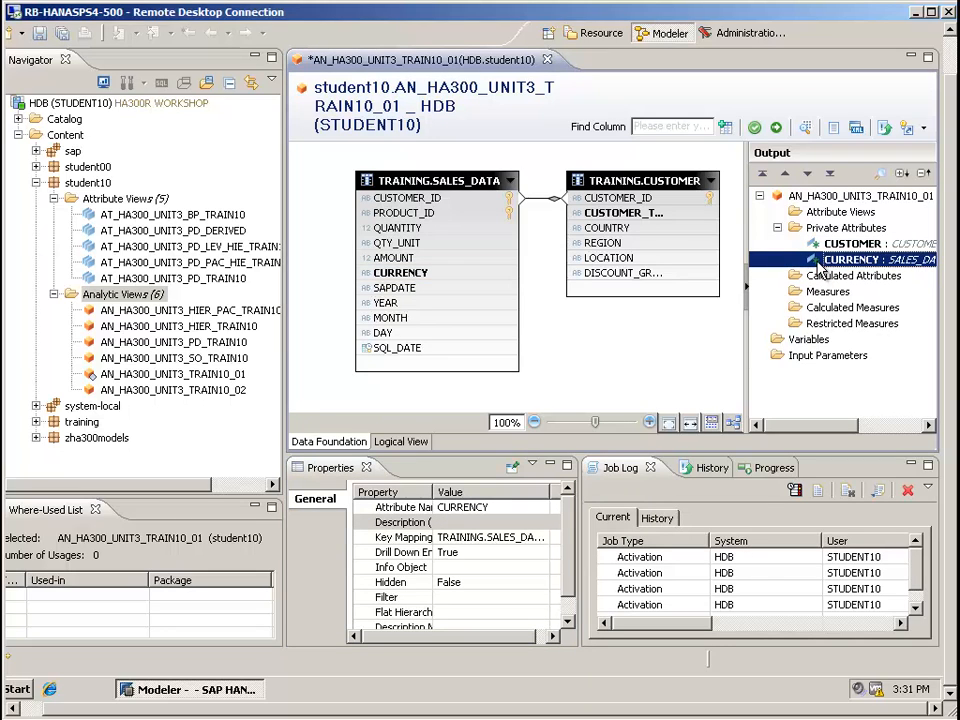
Add the AMOUNT column of SALES_DATA as a measure and rename it SALES_AMOUNT
left_click(410, 259)
right_click(492, 258)
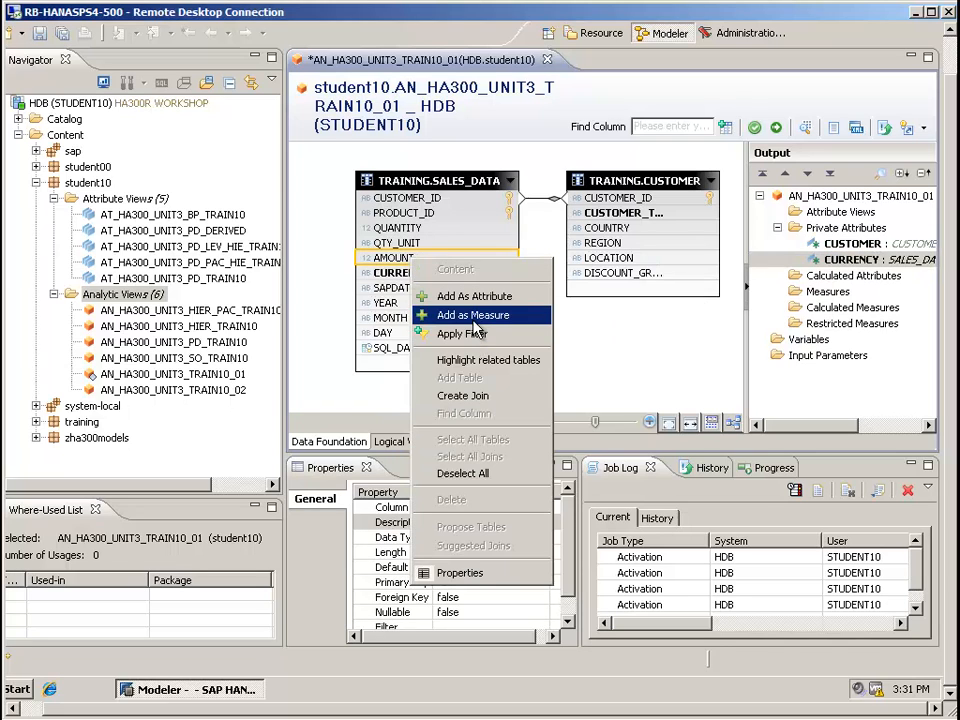
left_click(512, 313)
left_click(808, 307)
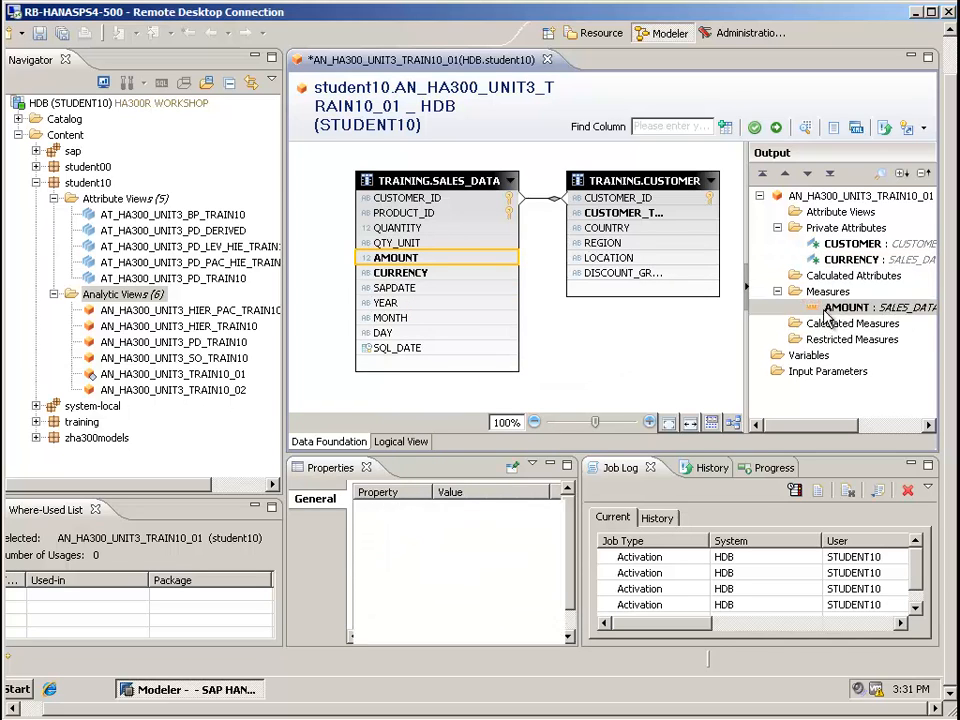
left_click(468, 509)
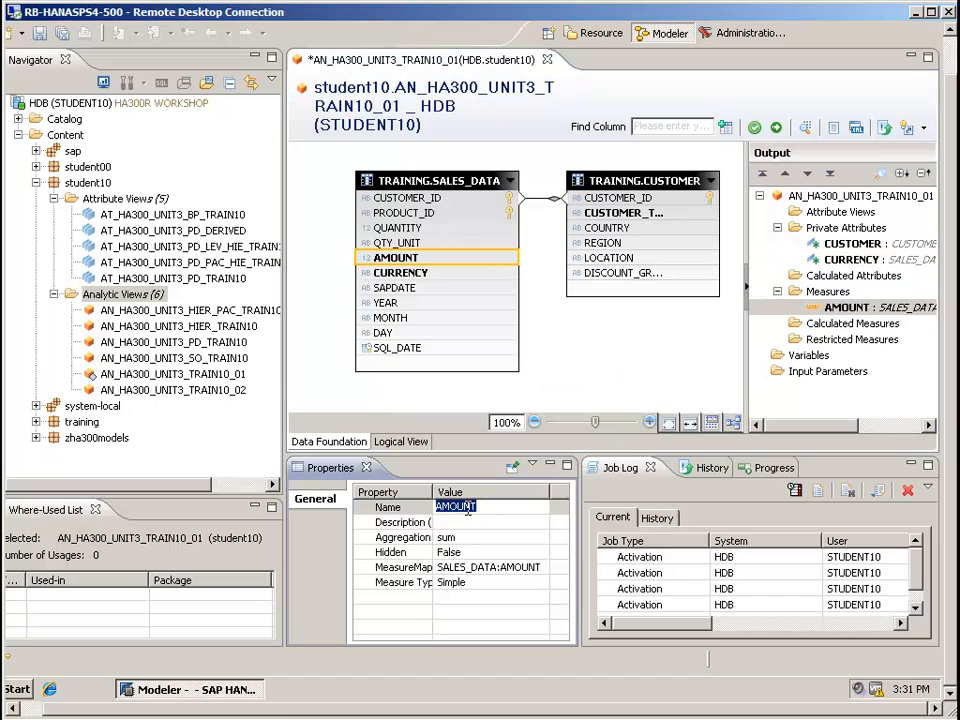
type("SAL")
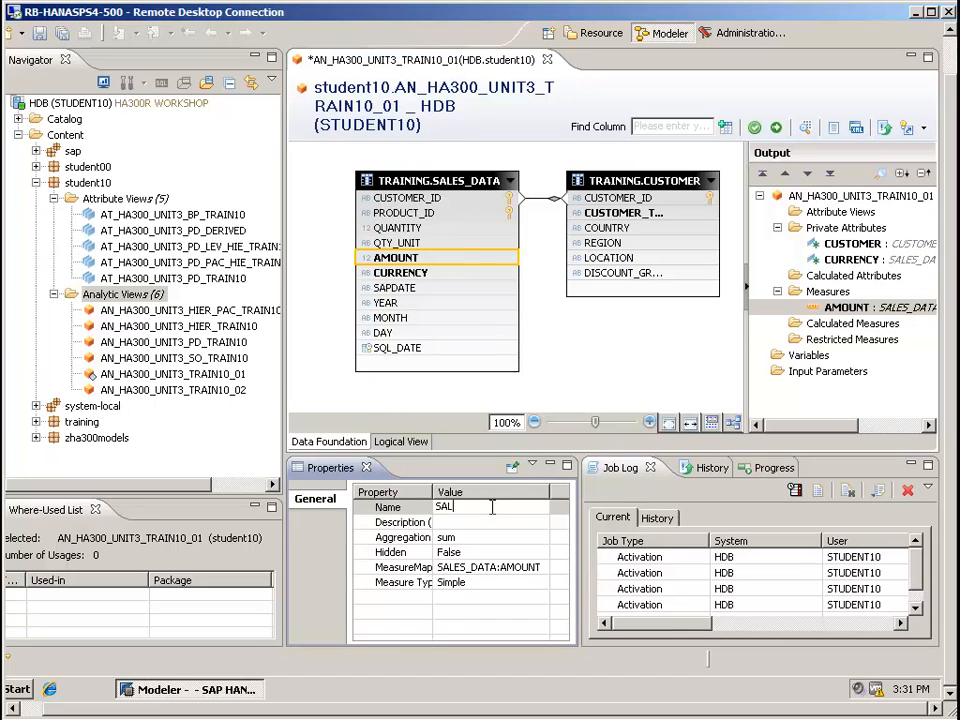
type("ES_AMOUNT")
key("Return")
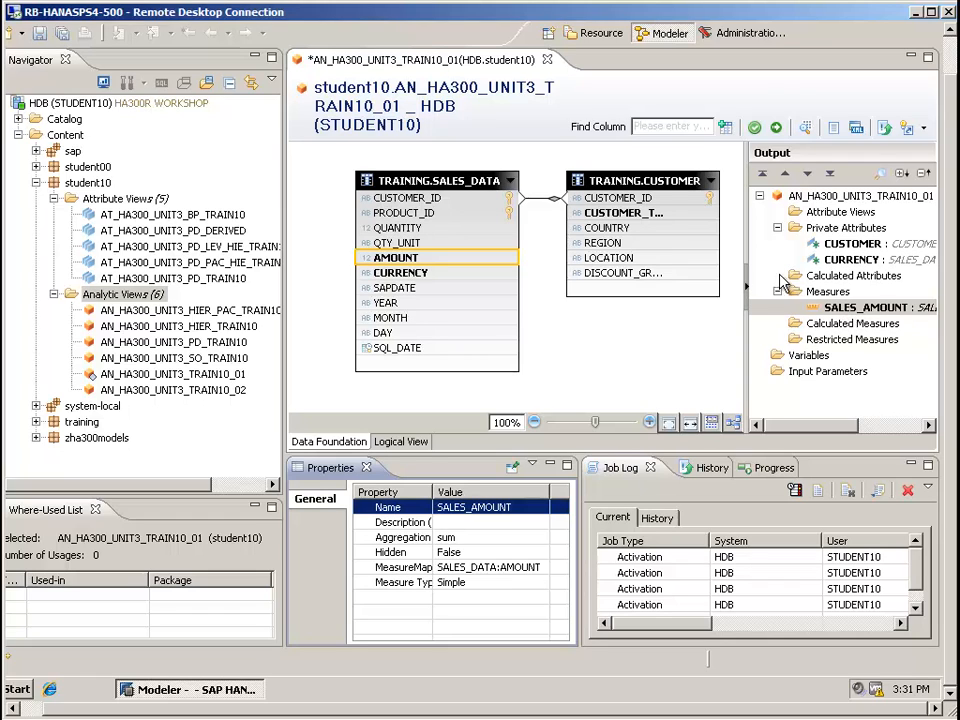
Start a new variable named VAR_CUSTOMER with the description "Customer Selector"
left_click(810, 357)
right_click(810, 358)
left_click(778, 364)
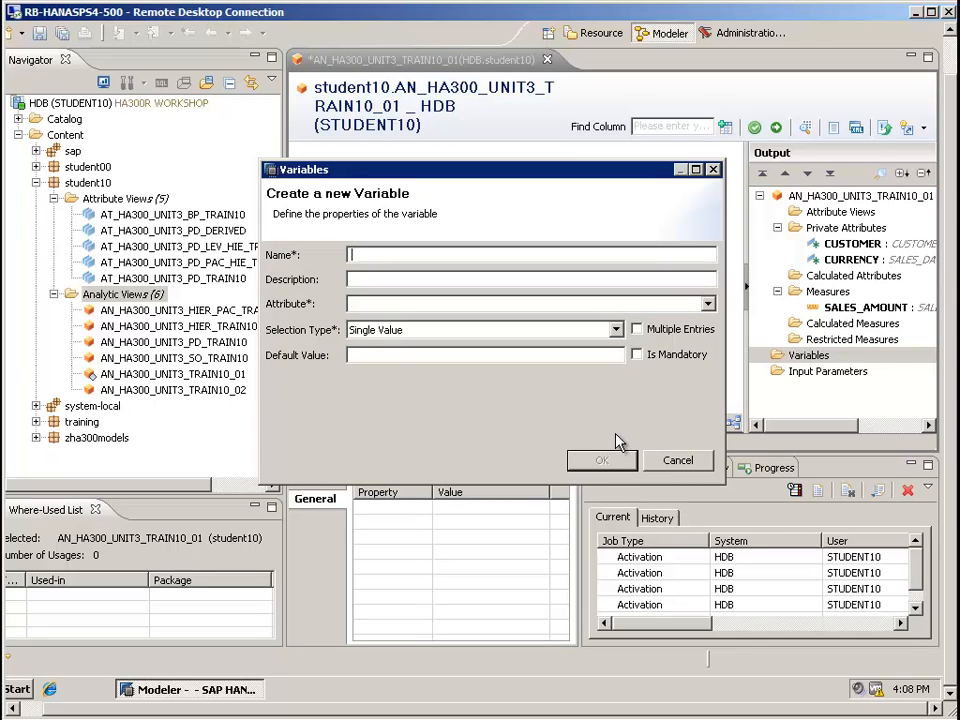
type("VAR_CUSTOMER")
left_click(431, 279)
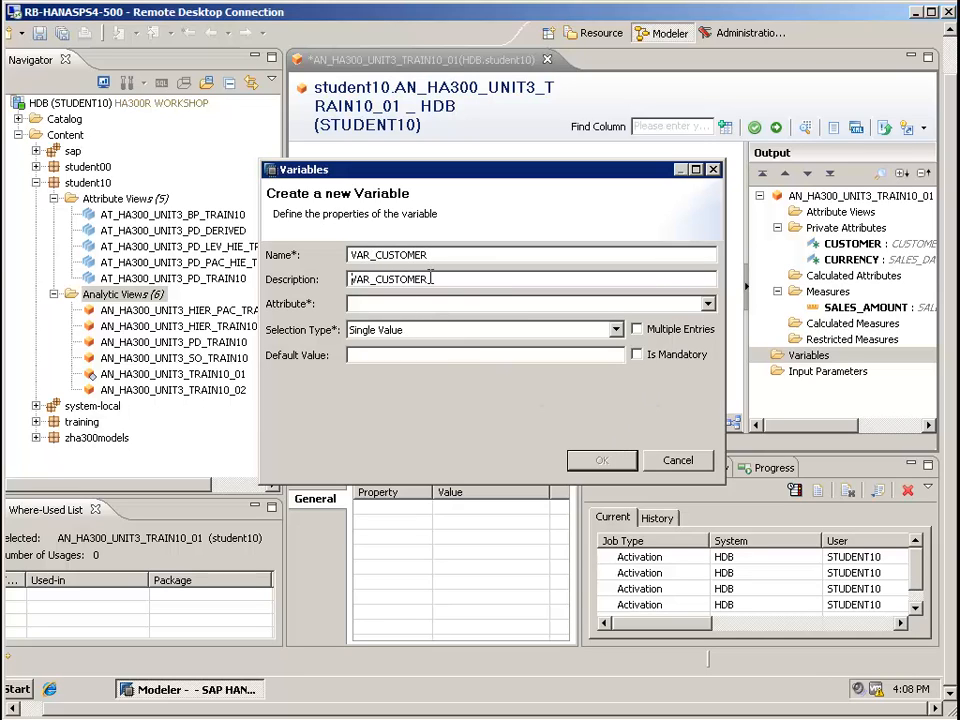
double_click(439, 278)
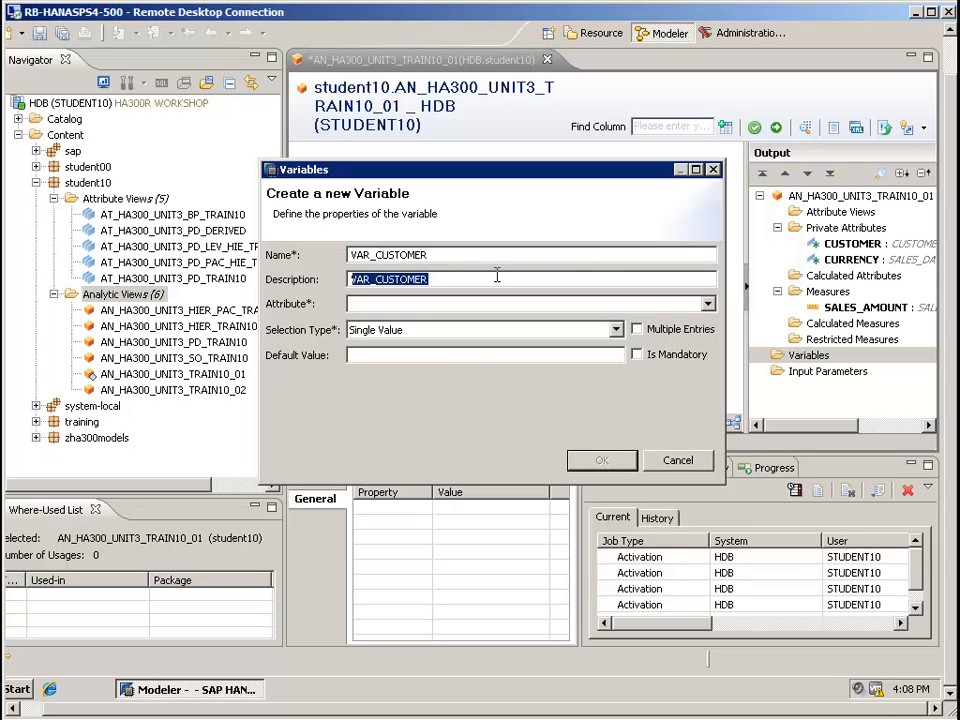
type("Customer Sel")
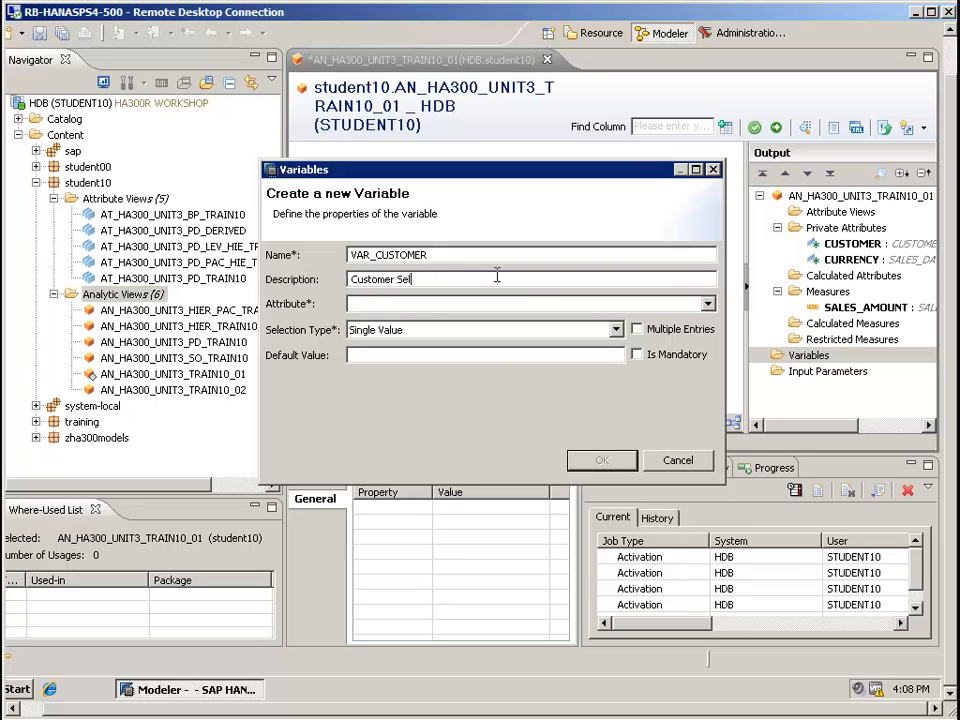
type("ector")
Assign the CUSTOMER attribute to the new variable, keep the Single Value selection type, and create it
left_click(377, 304)
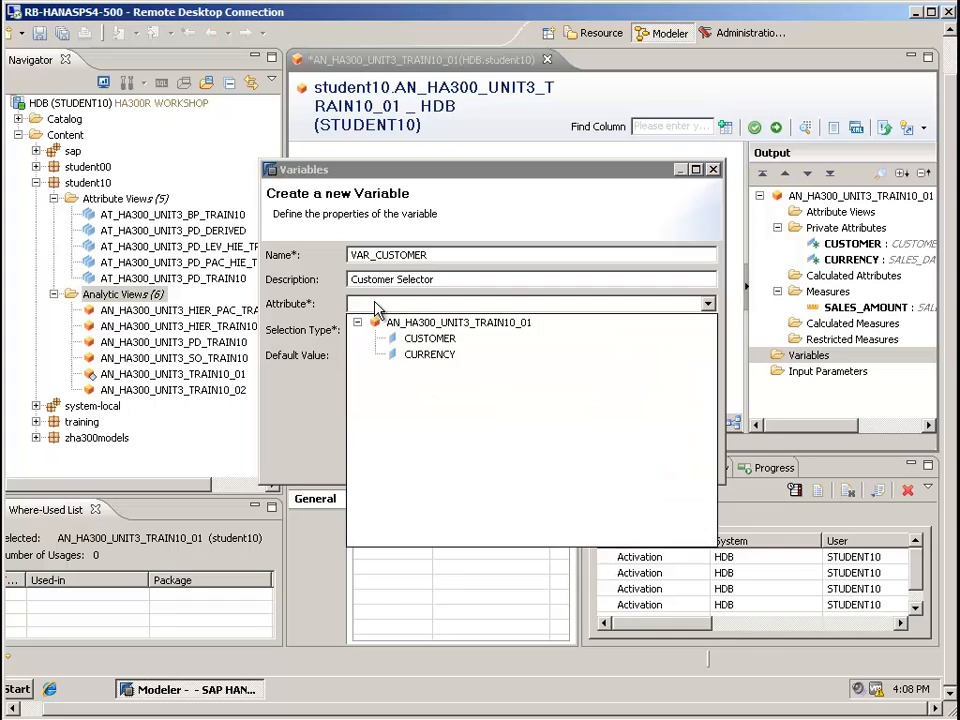
left_click(423, 340)
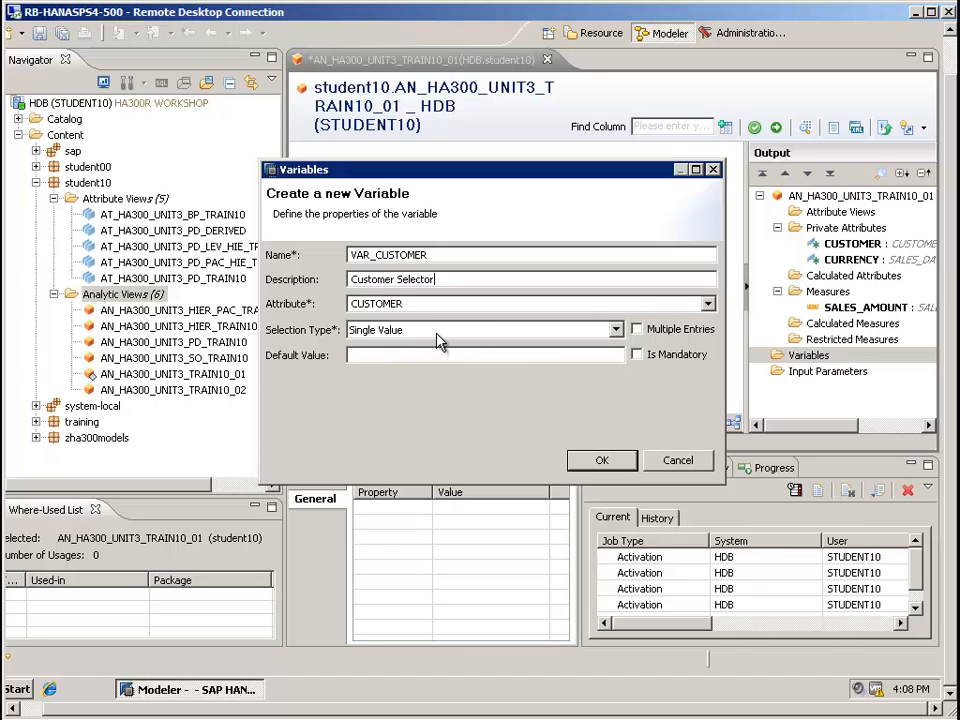
left_click(601, 460)
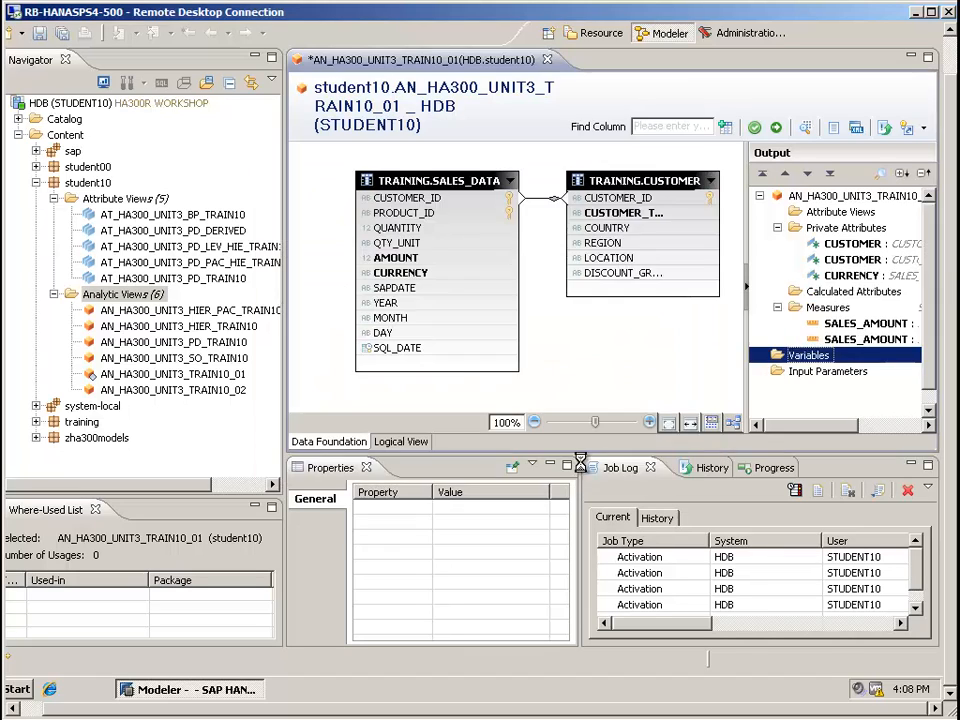
left_click(820, 371)
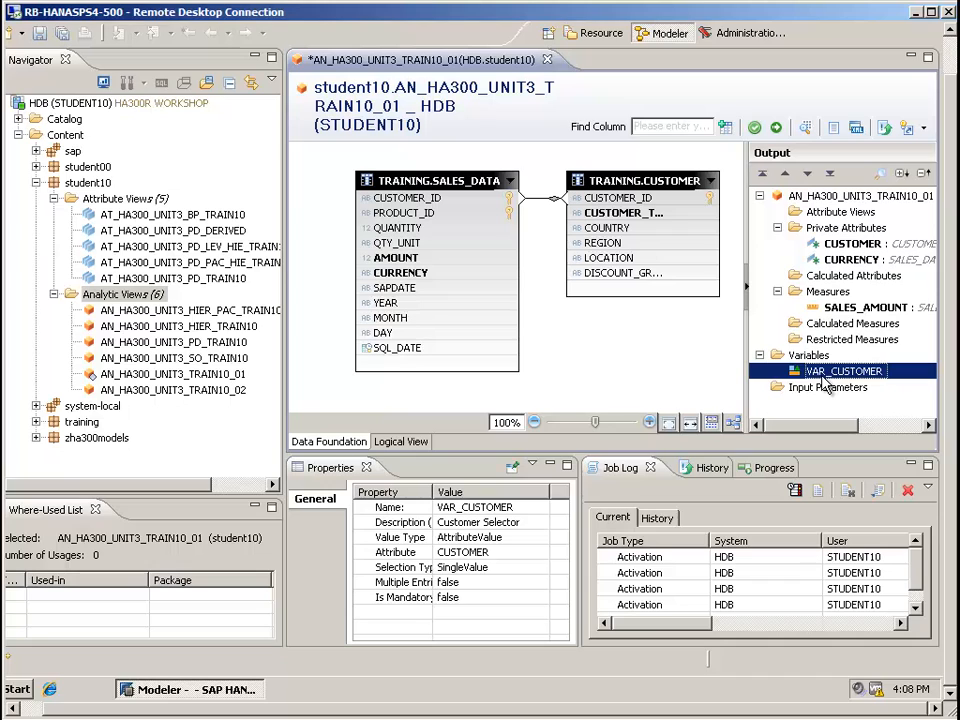
Apply a filter to the CUSTOMER private attribute, using the Variable operator with VAR_CUSTOMER
right_click(834, 244)
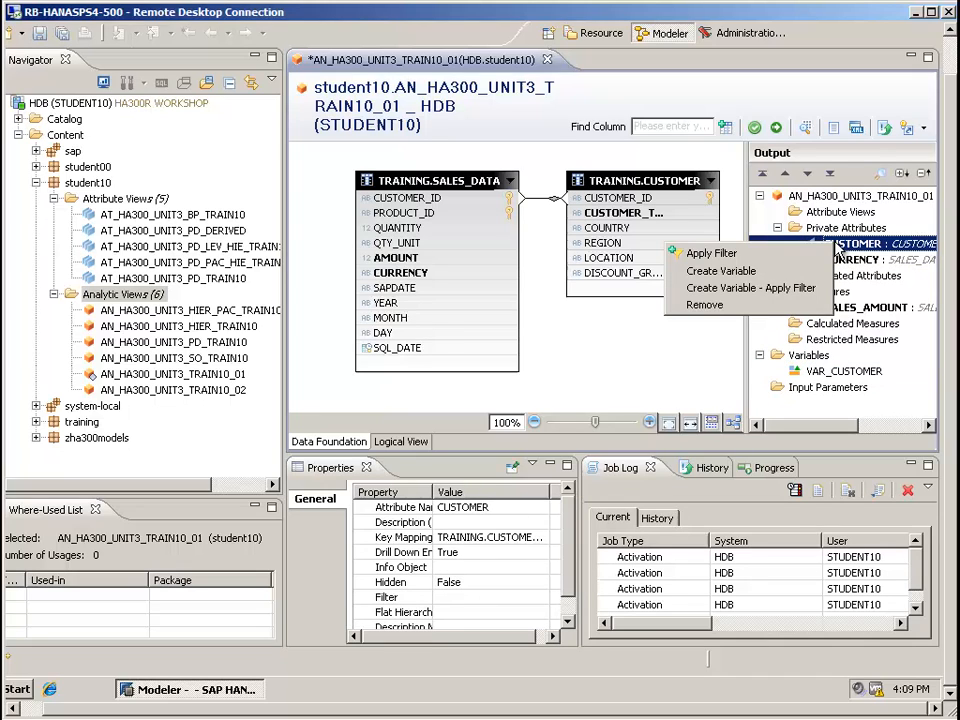
left_click(712, 254)
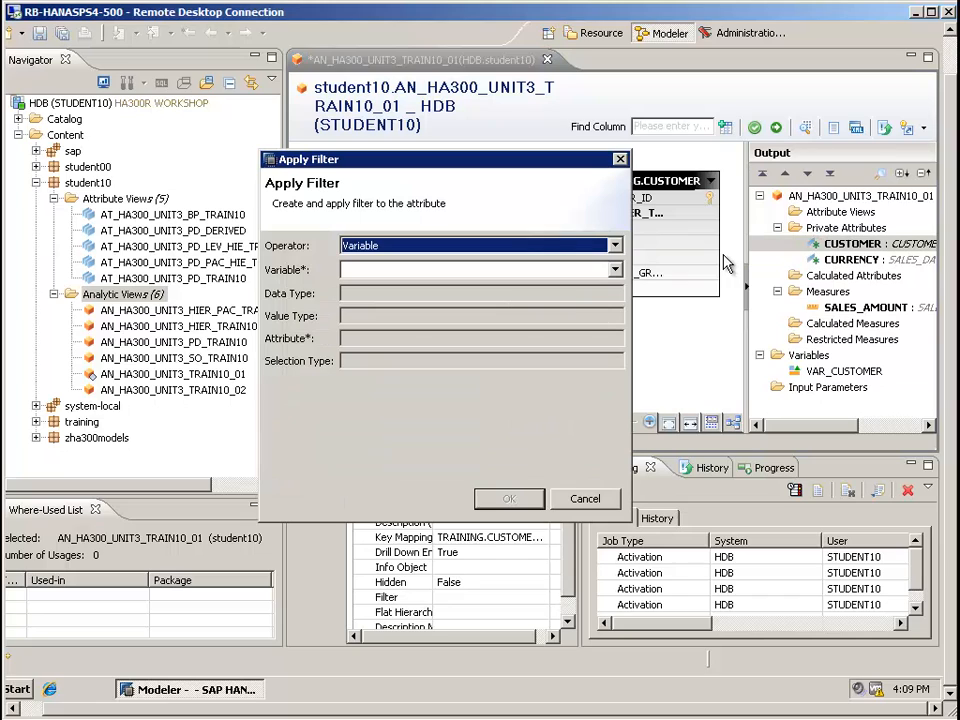
left_click(367, 251)
left_click(368, 262)
left_click(381, 272)
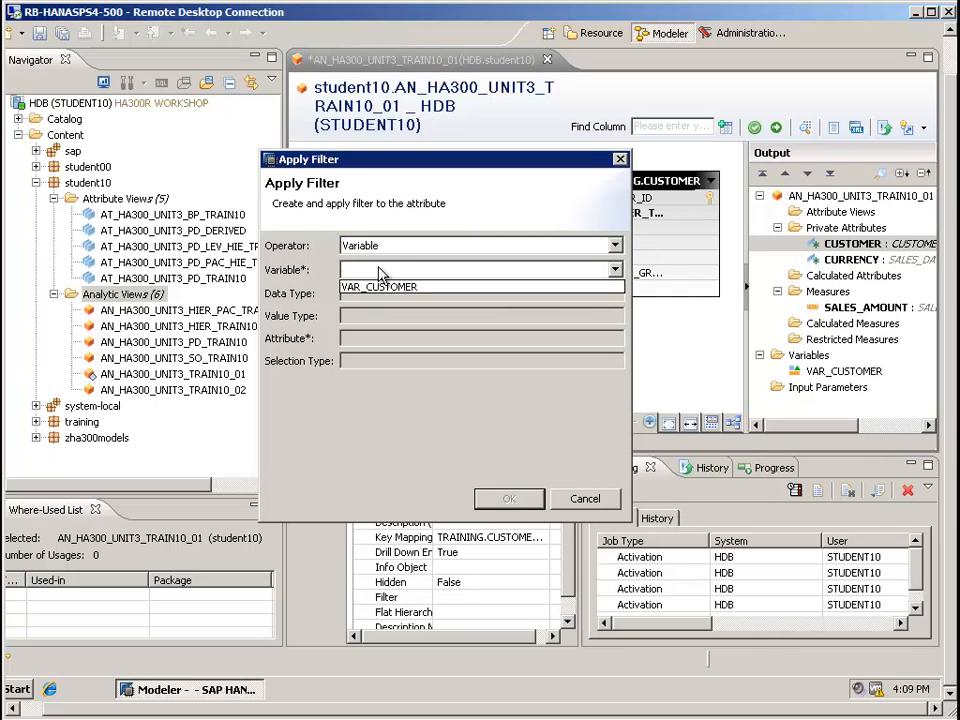
left_click(378, 288)
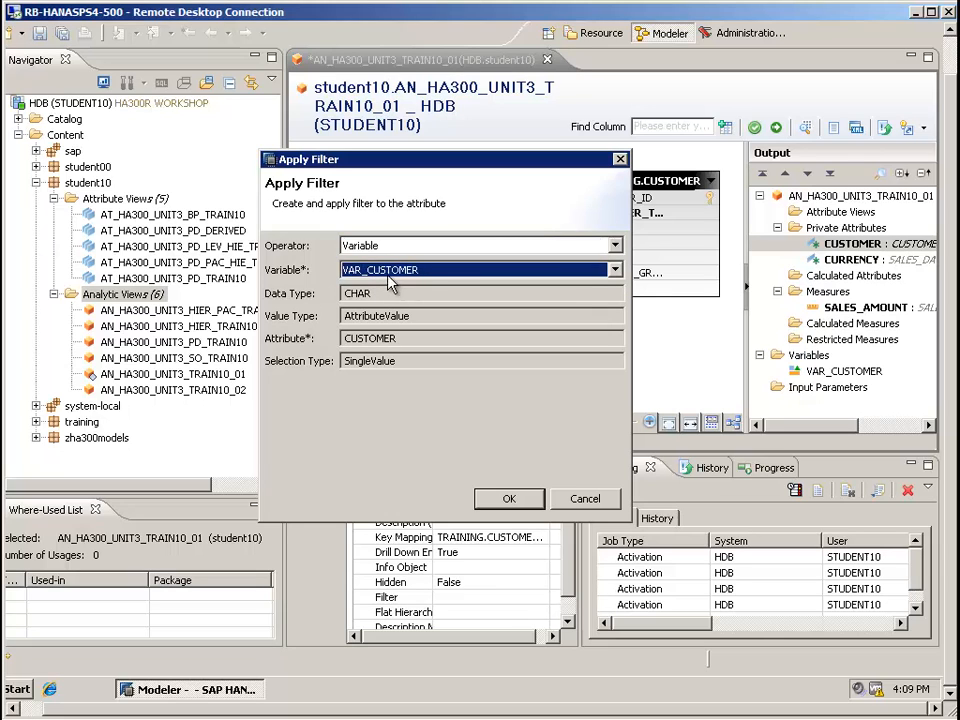
left_click(509, 498)
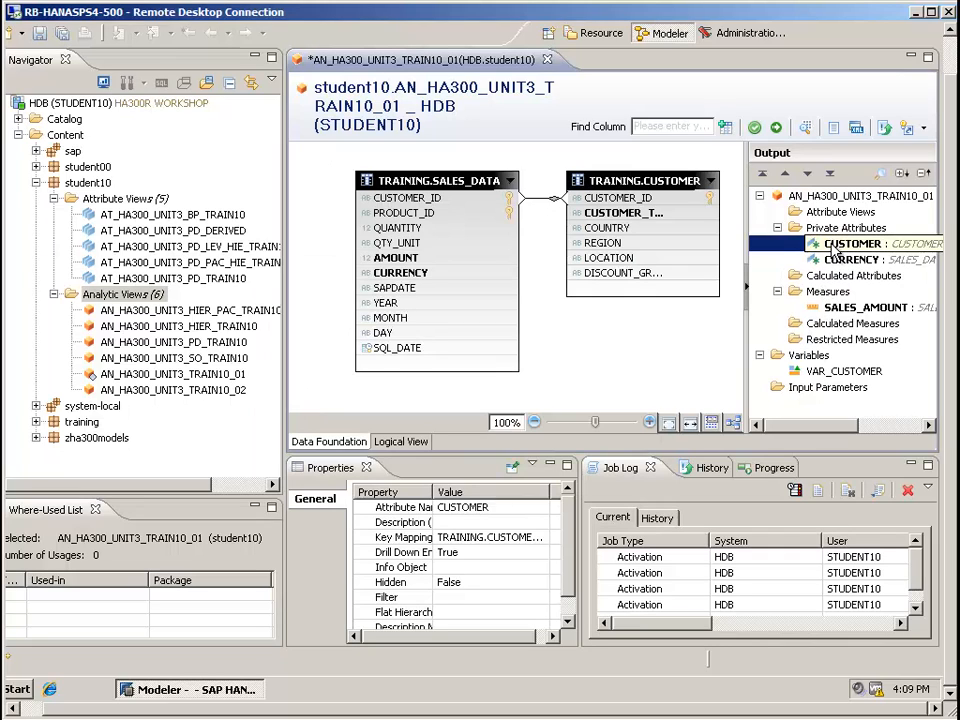
Save the analytic view AN_HA300_UNIT3_TRAIN10_01 and activate it
left_click(40, 34)
right_click(150, 375)
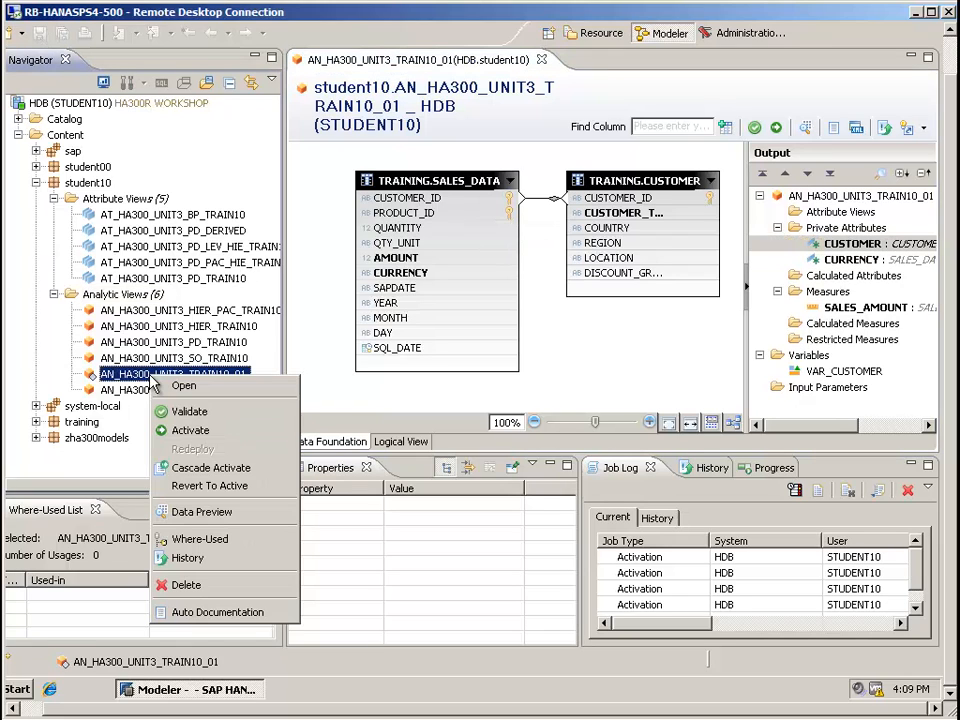
left_click(178, 430)
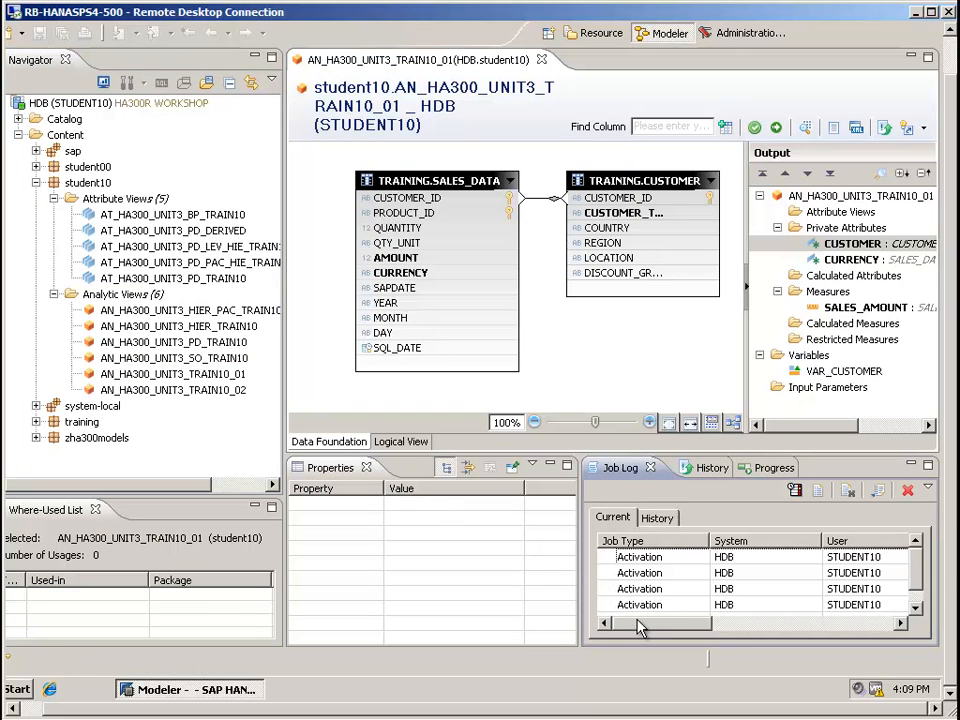
Preview the data of AN_HA300_UNIT3_TRAIN10_01 with VAR_CUSTOMER set equal to Becker Berlin
right_click(208, 377)
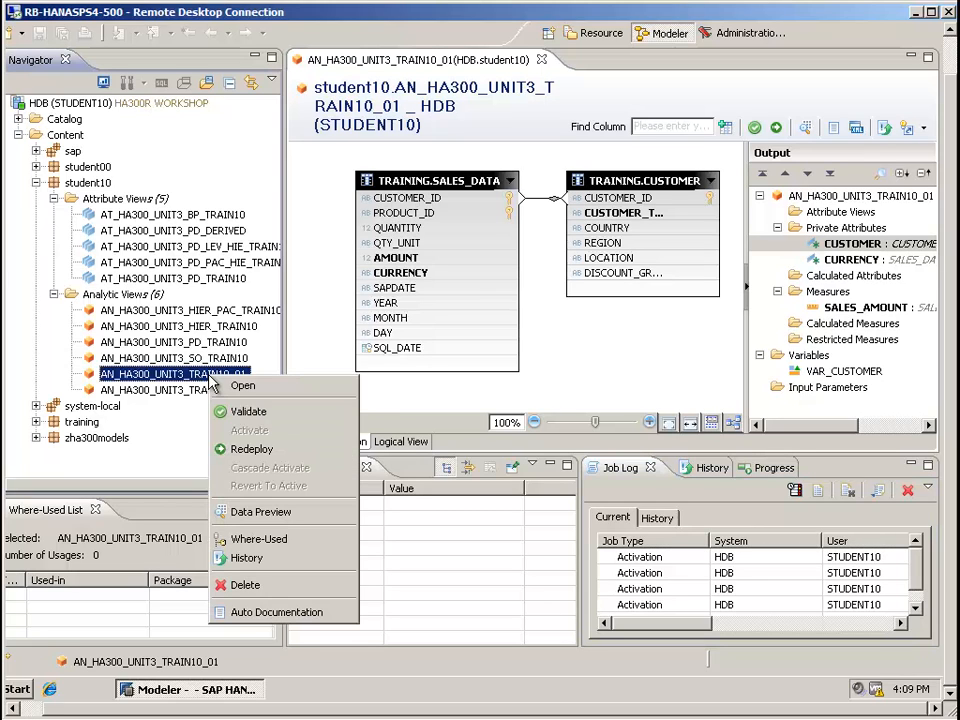
left_click(262, 512)
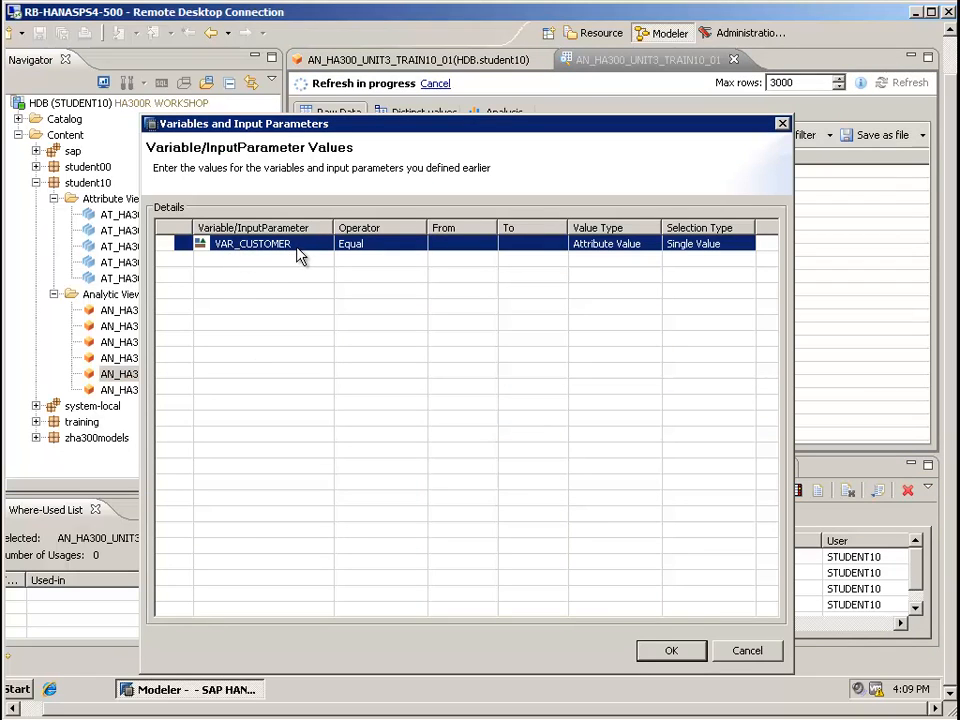
left_click(446, 251)
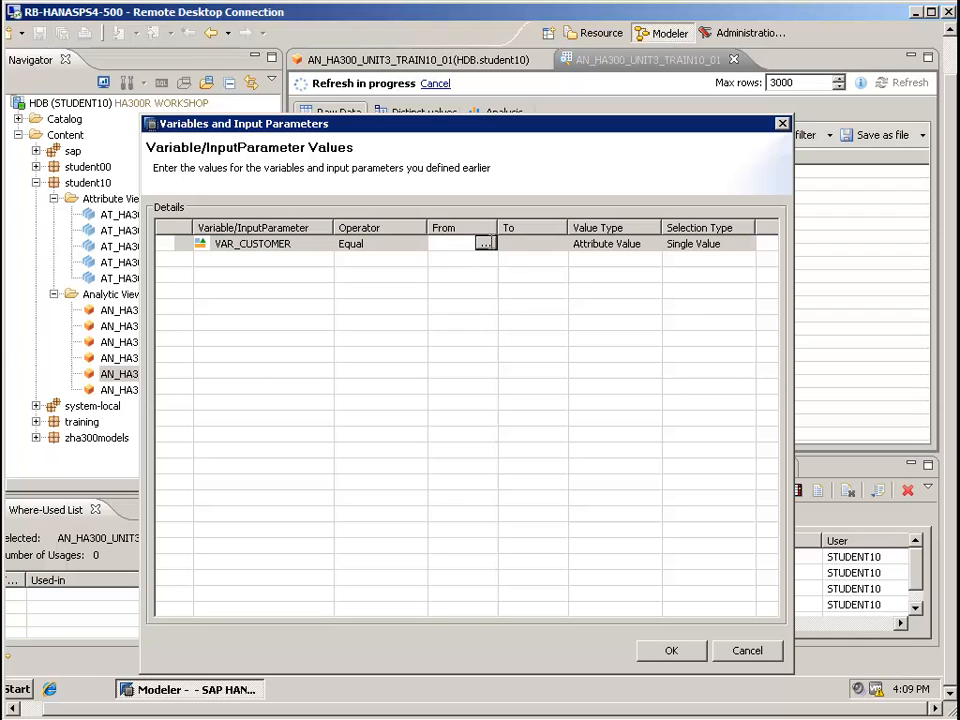
left_click(486, 247)
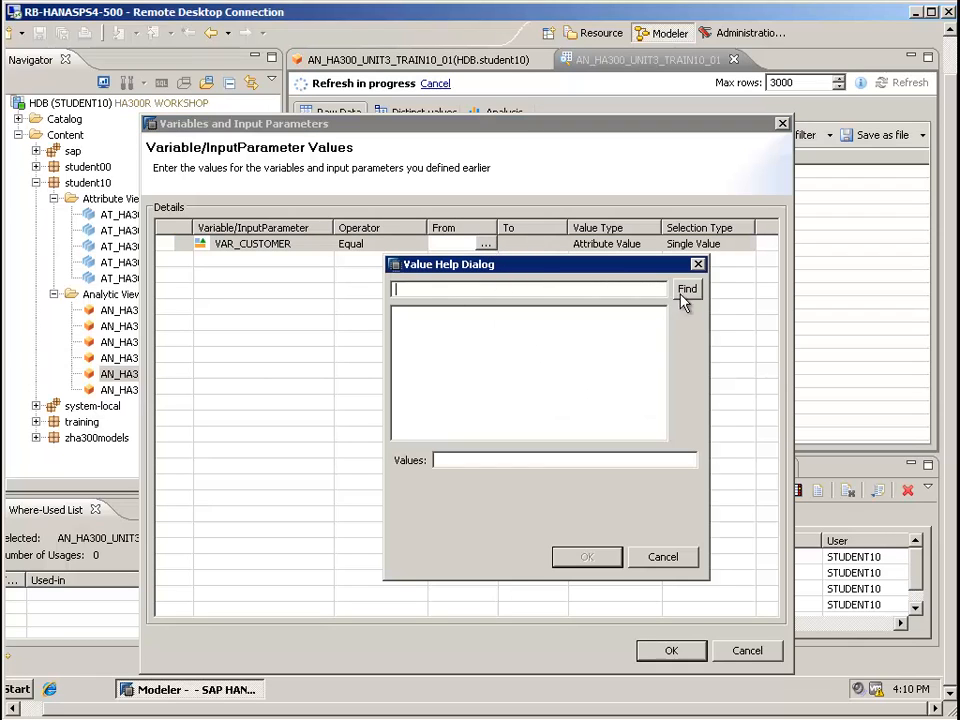
left_click(424, 313)
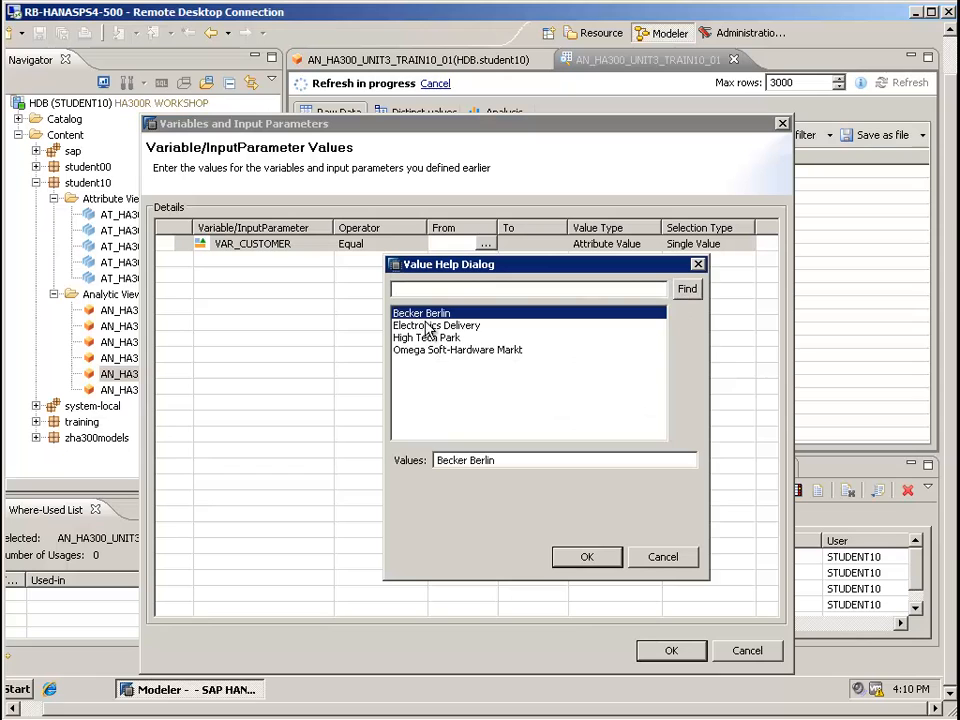
left_click(584, 557)
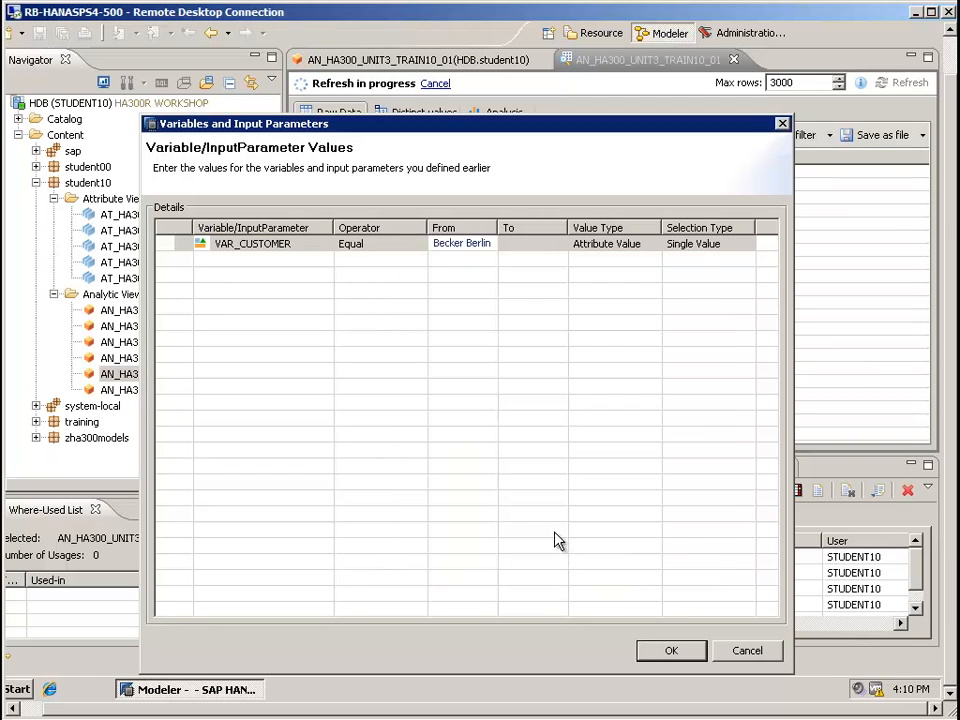
left_click(664, 651)
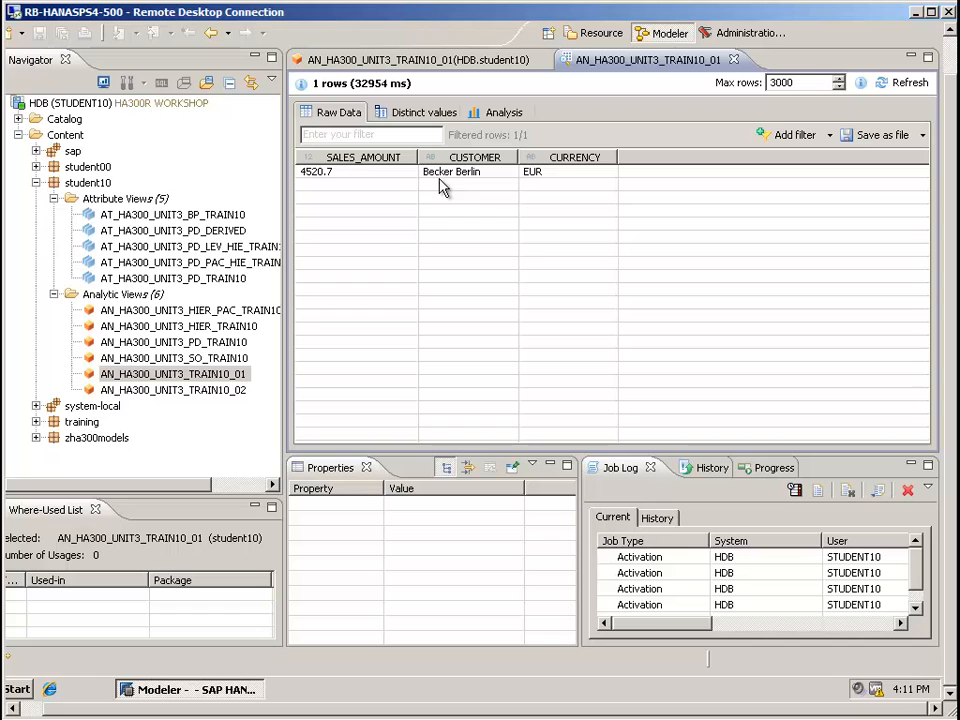
Return to the analytic view's definition and remove the filter from the CUSTOMER private attribute
left_click(345, 60)
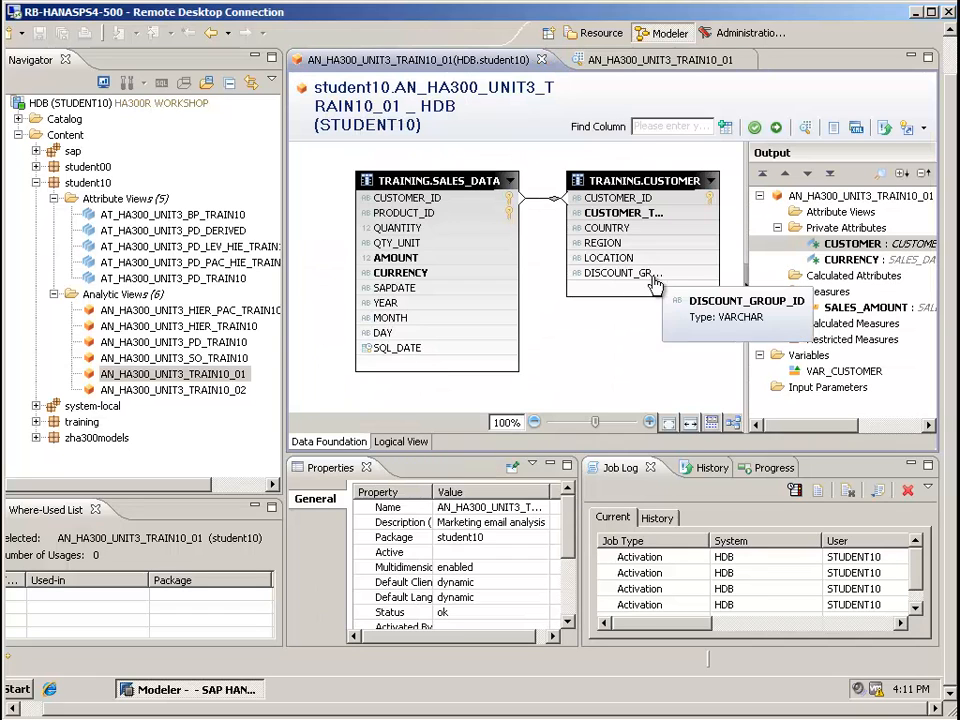
left_click(830, 243)
right_click(830, 245)
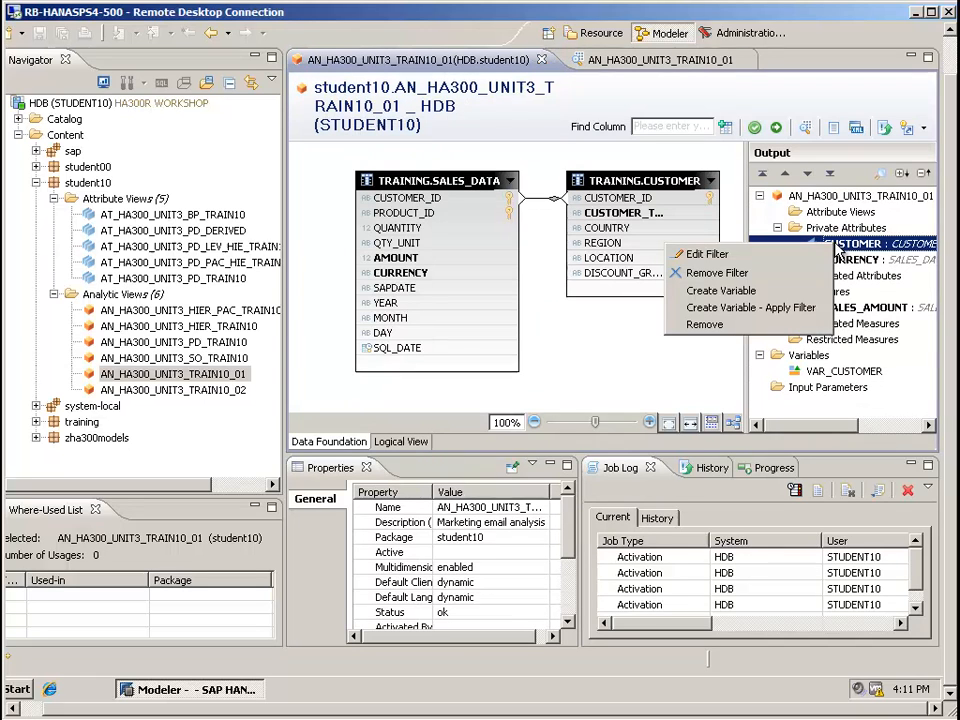
left_click(719, 274)
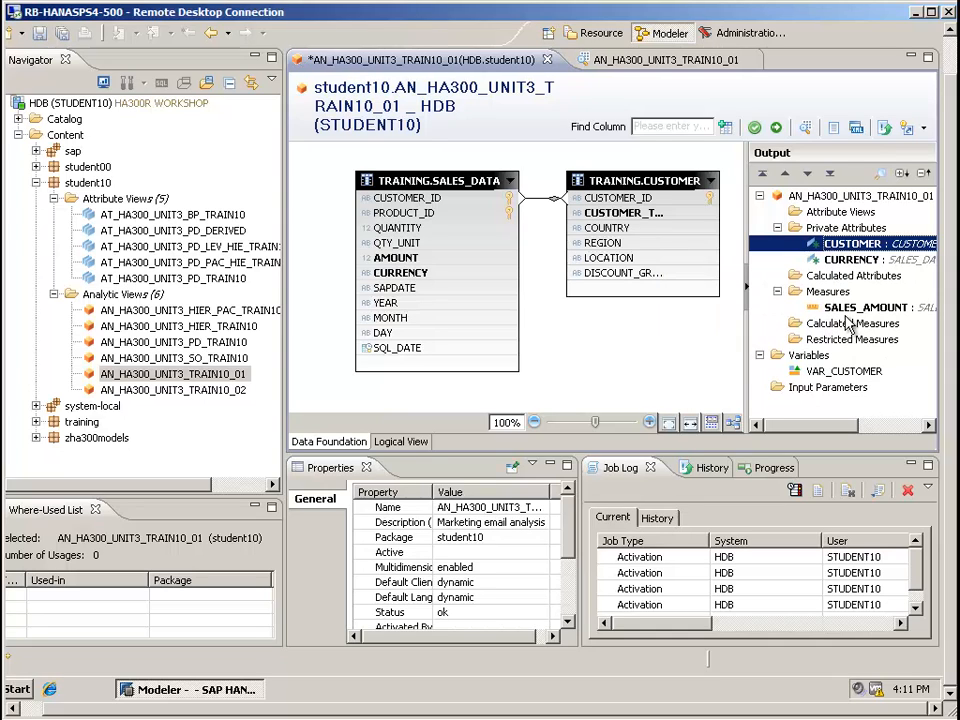
Delete the VAR_CUSTOMER variable from the analytic view's output
right_click(830, 373)
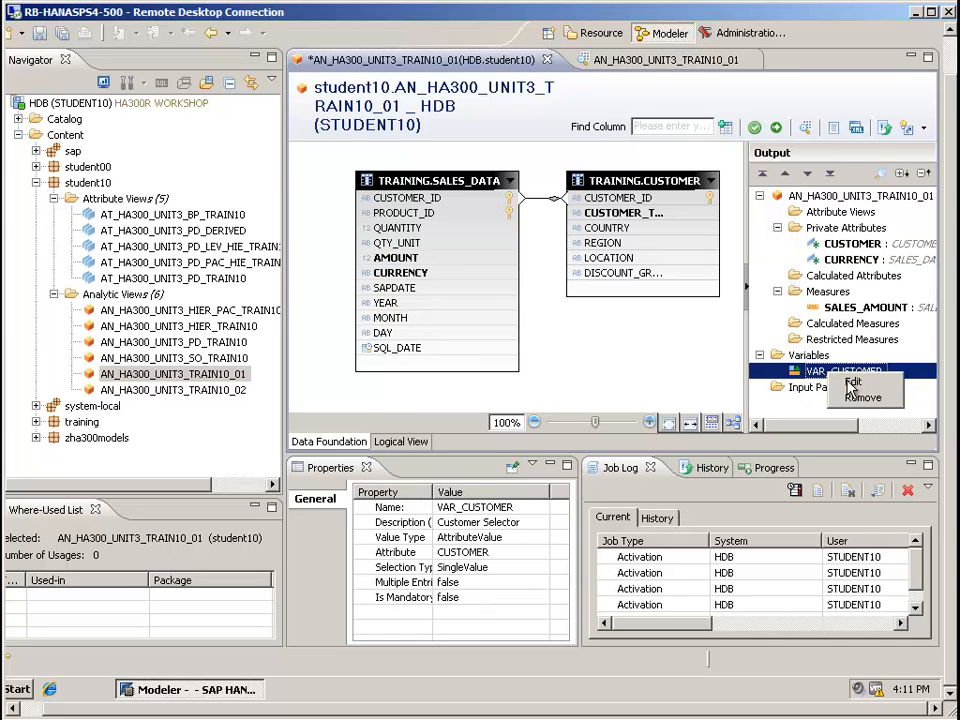
left_click(860, 397)
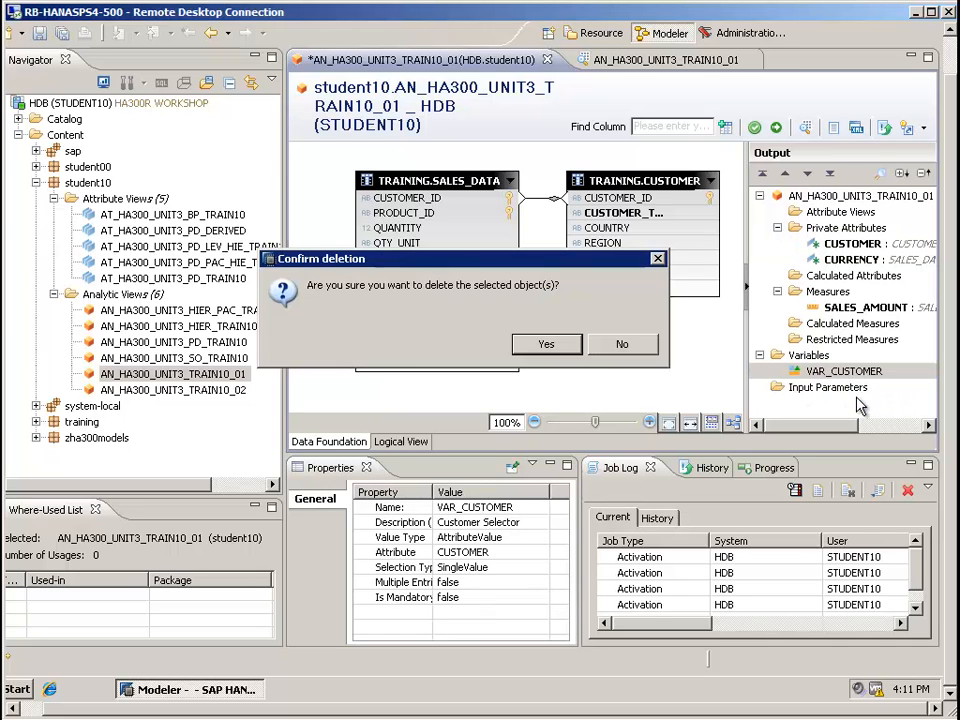
left_click(550, 344)
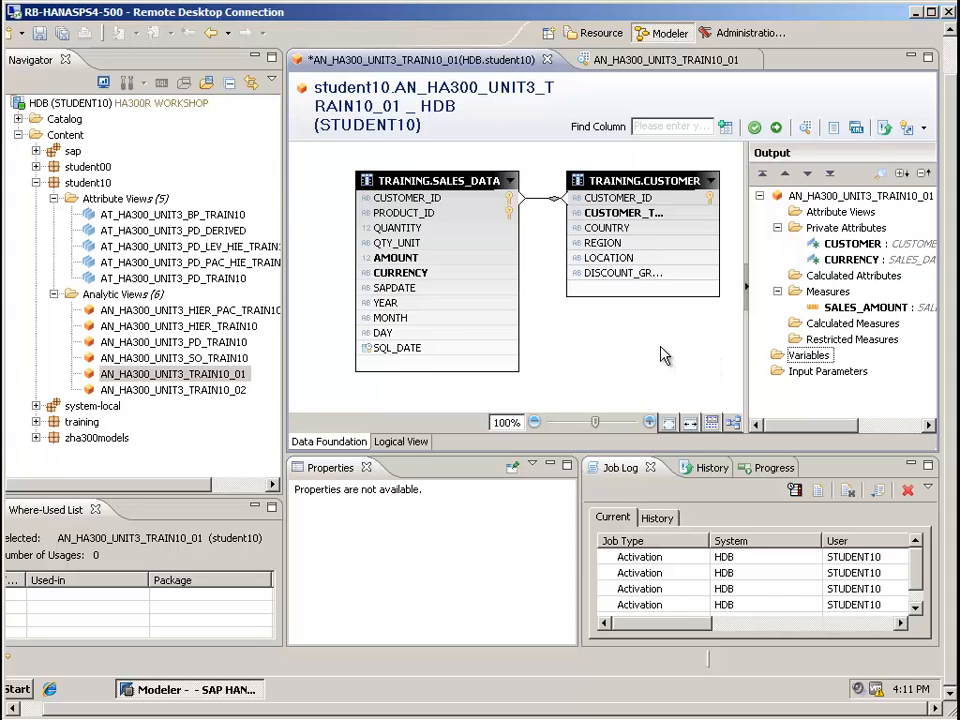
Add the SQL_DATE column of SALES_DATA as an attribute and rename it SALES_DATE
right_click(410, 356)
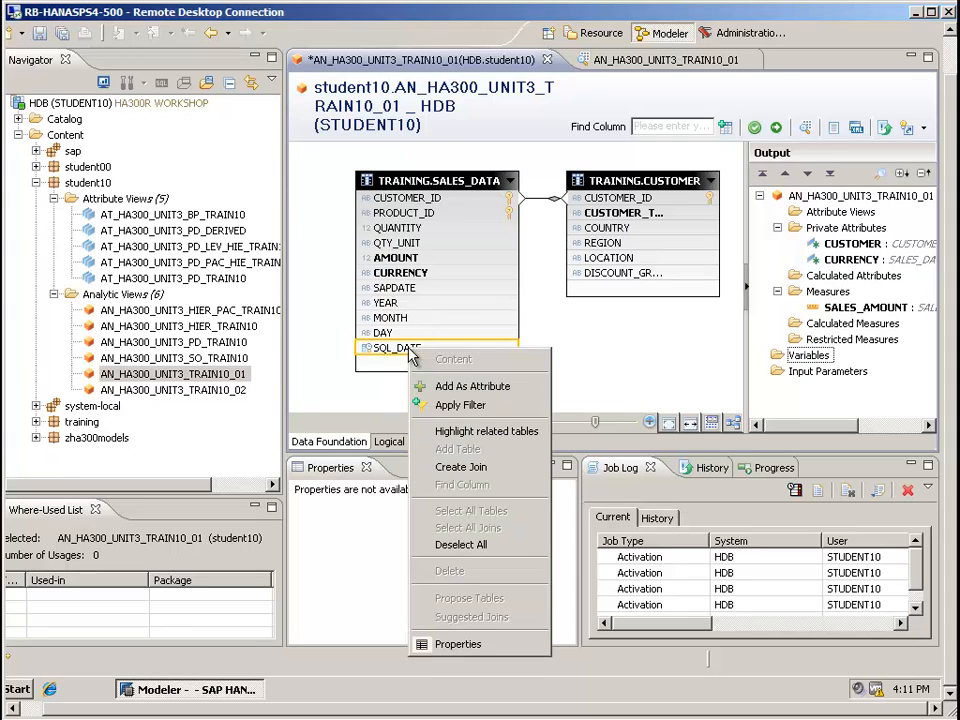
left_click(443, 387)
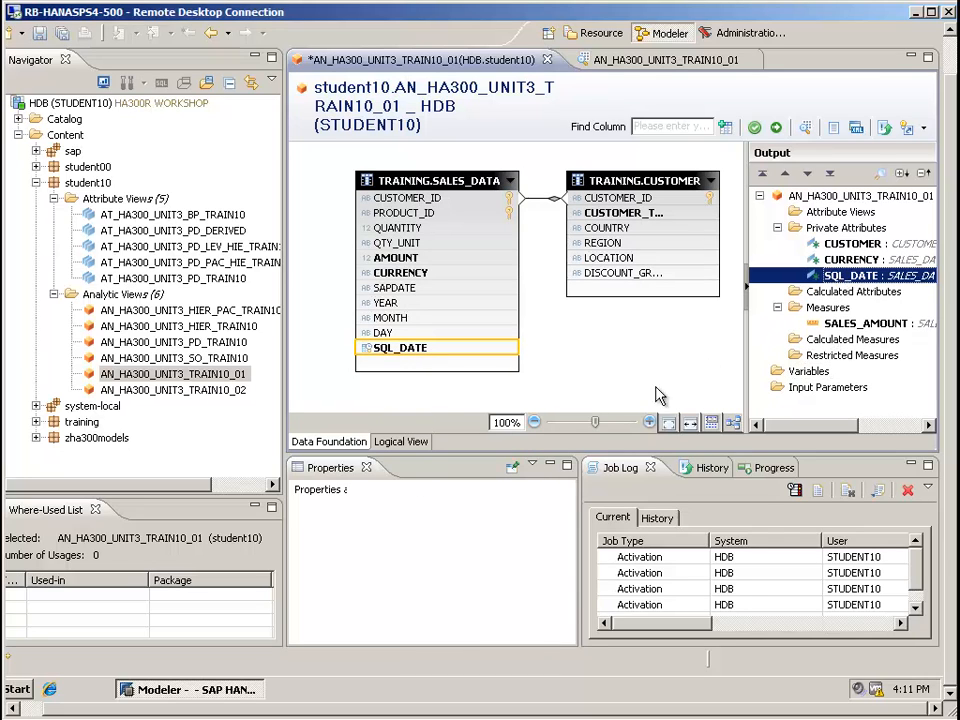
left_click(488, 508)
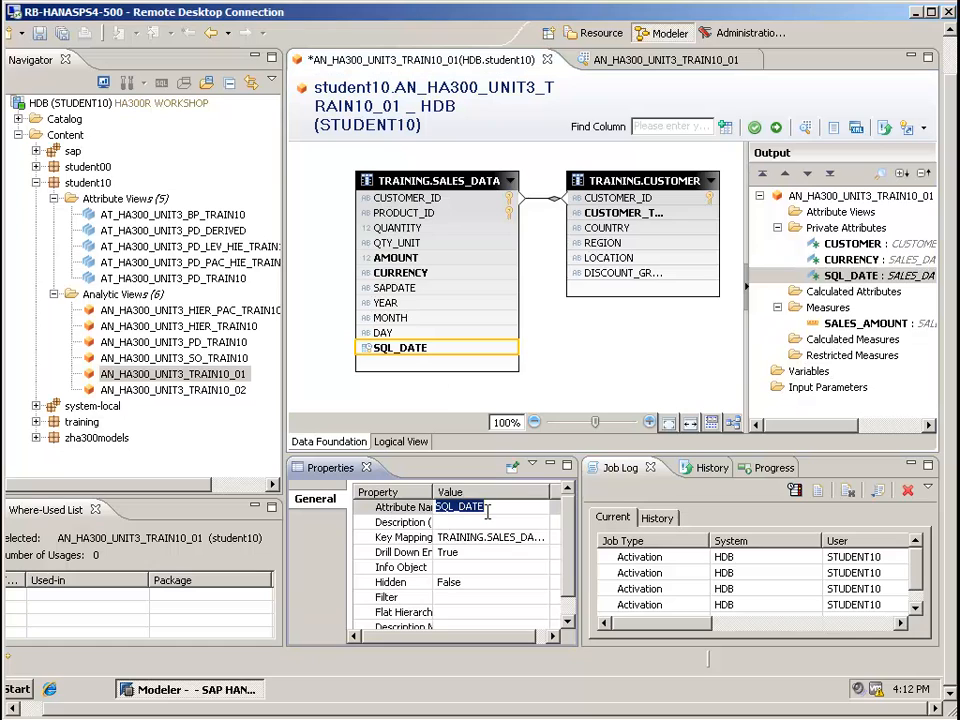
type("SALE")
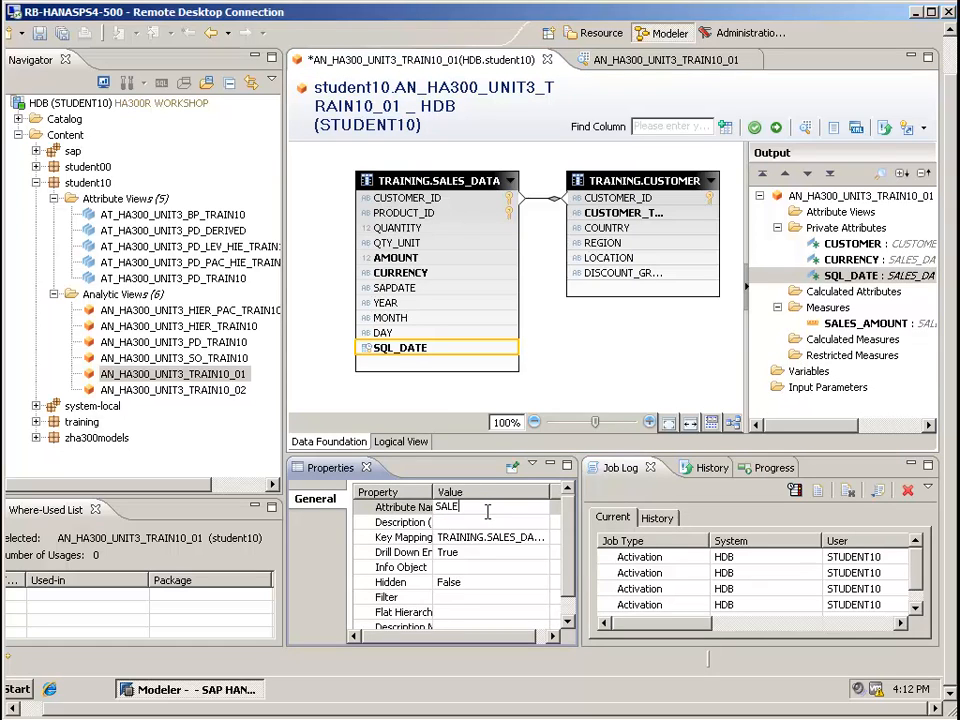
type("S_DATE")
left_click(508, 541)
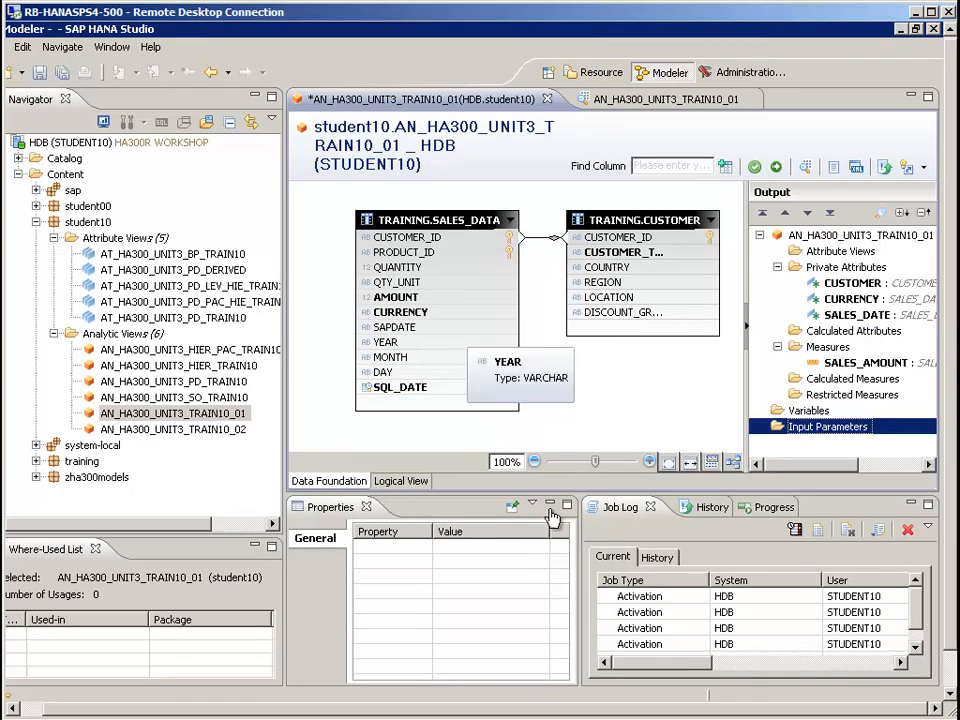
Start a new input parameter named VAR_EMAIL_DATE with the description "Date email was sent out"
right_click(800, 427)
left_click(838, 431)
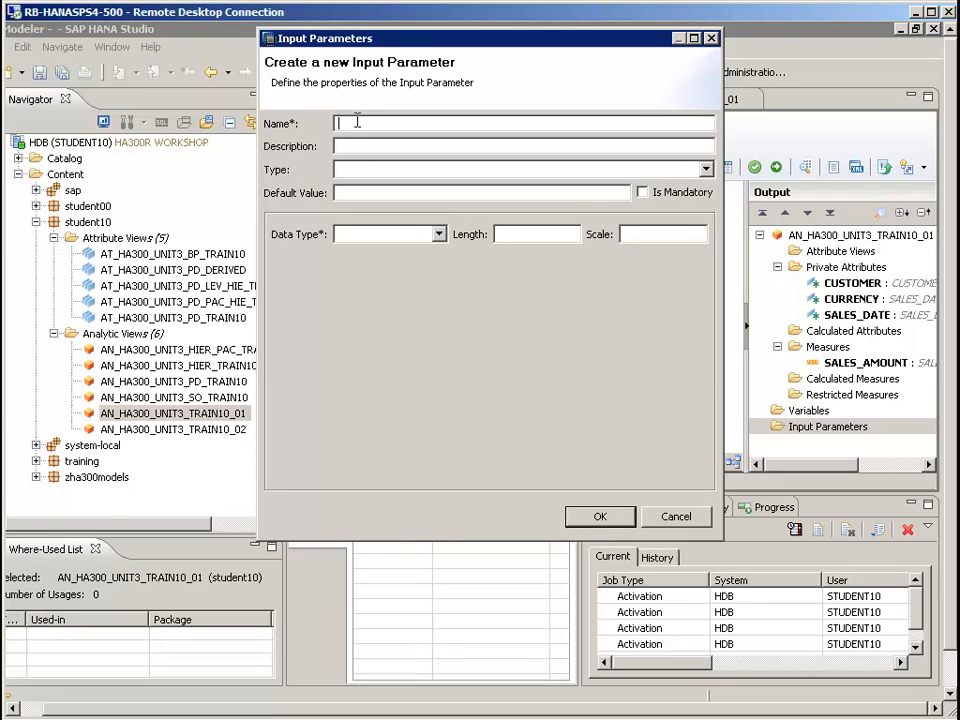
type("VAR_EMAIL")
type("P")
key("BackSpace")
key("BackSpace")
type("_DATE")
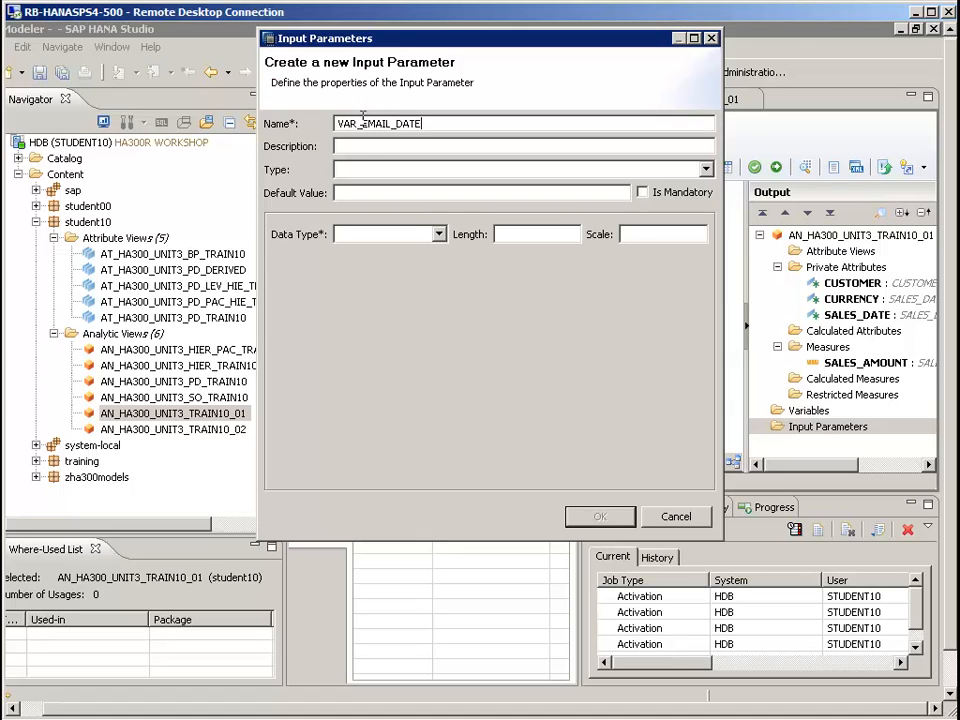
left_click(357, 146)
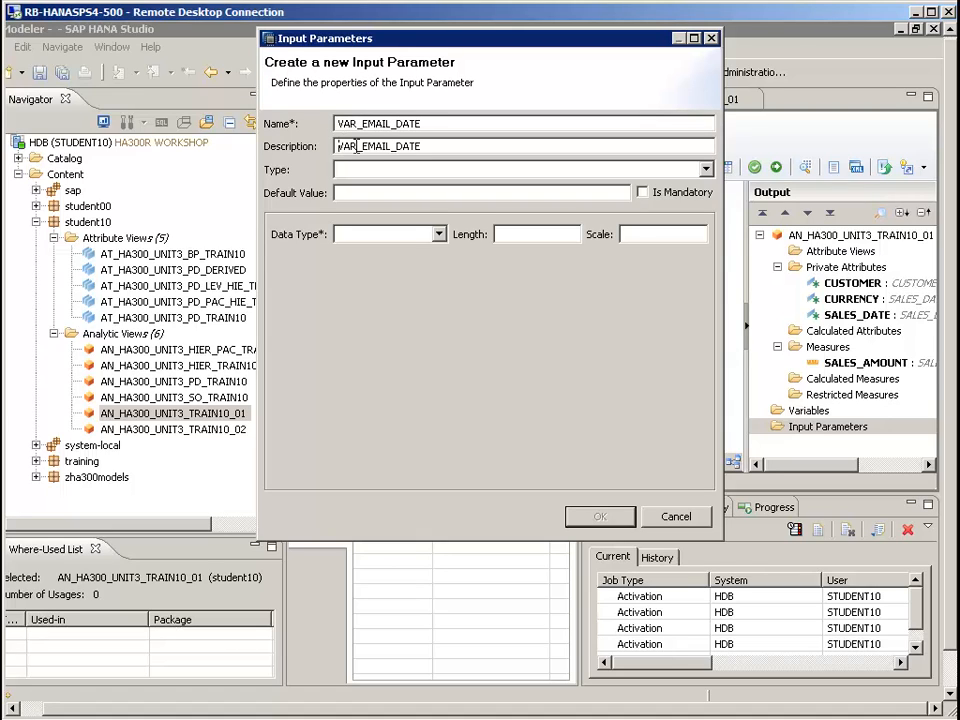
left_click_drag(431, 146, 313, 160)
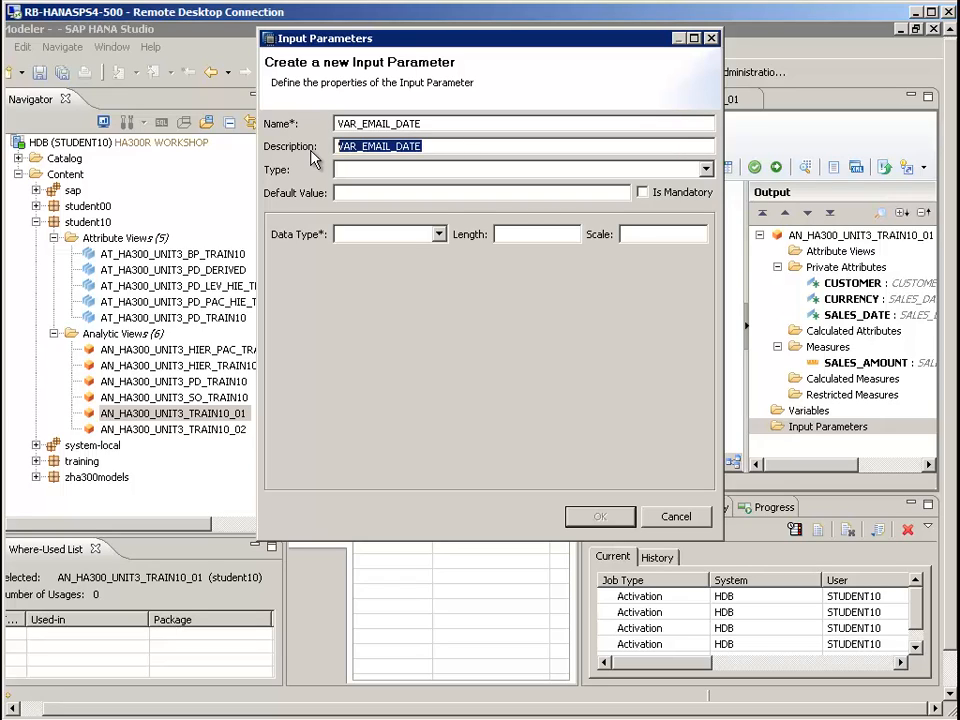
type("Date ema")
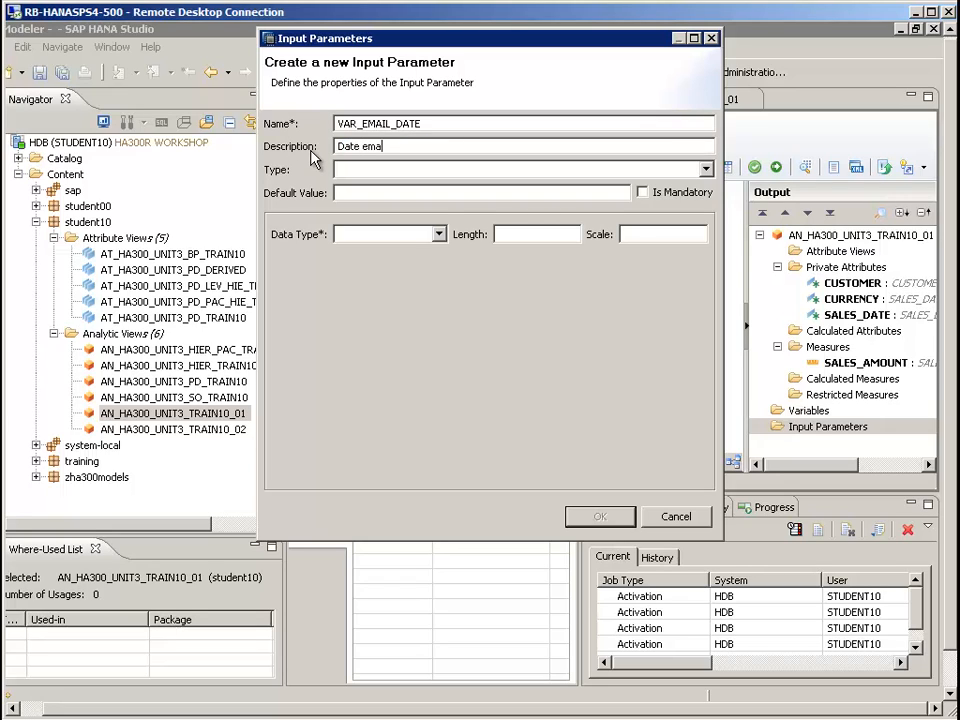
type("il was sent out")
Set the new input parameter's type to Static List and its data type to DATE
left_click(360, 175)
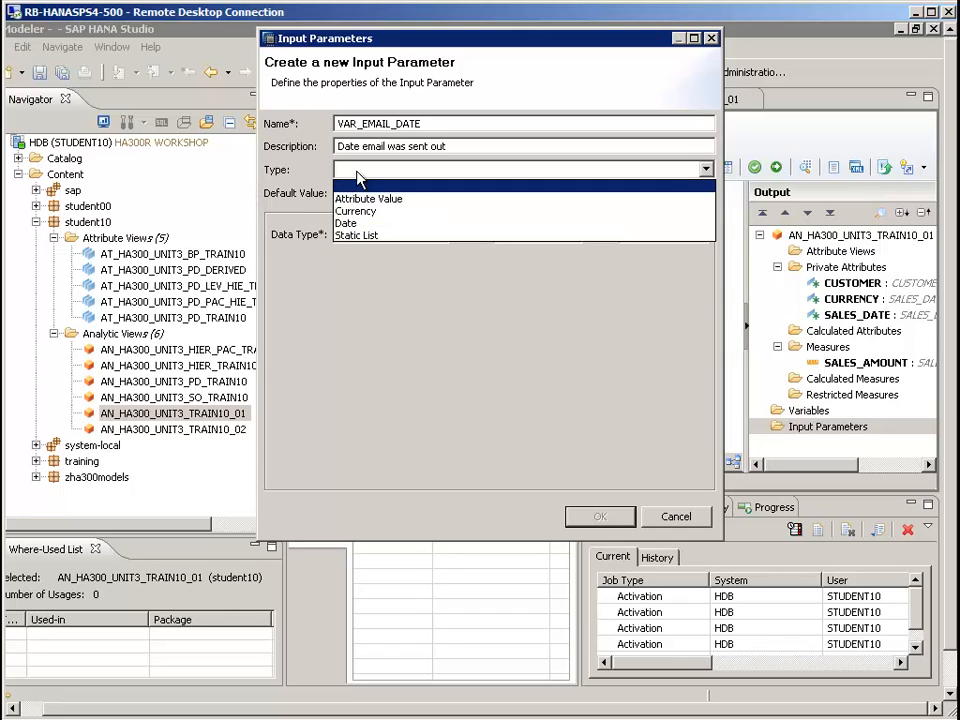
left_click(369, 237)
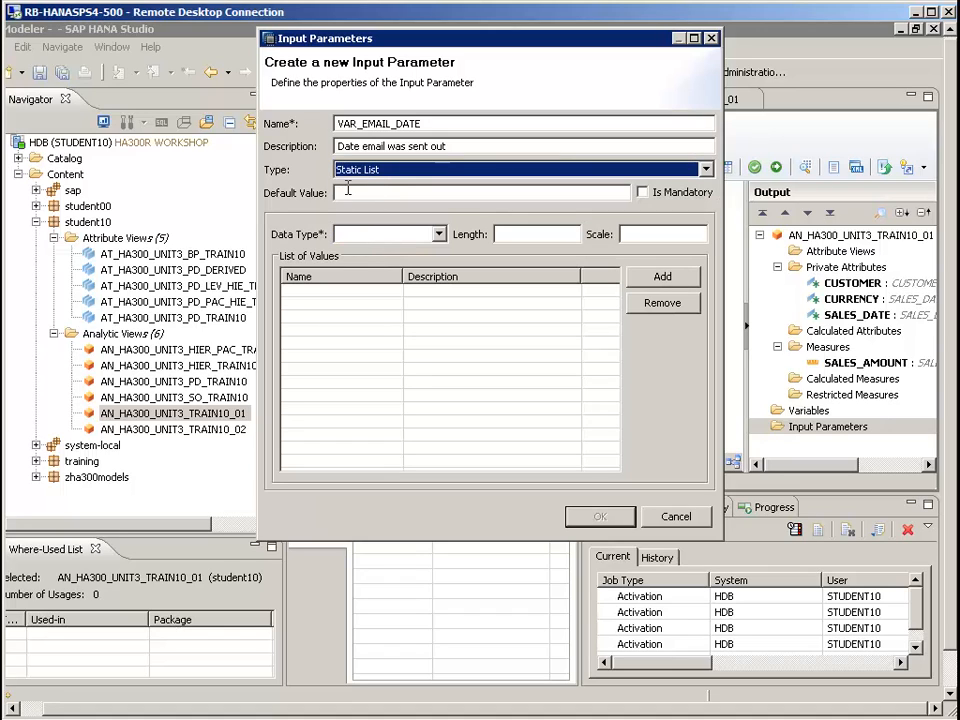
left_click(366, 192)
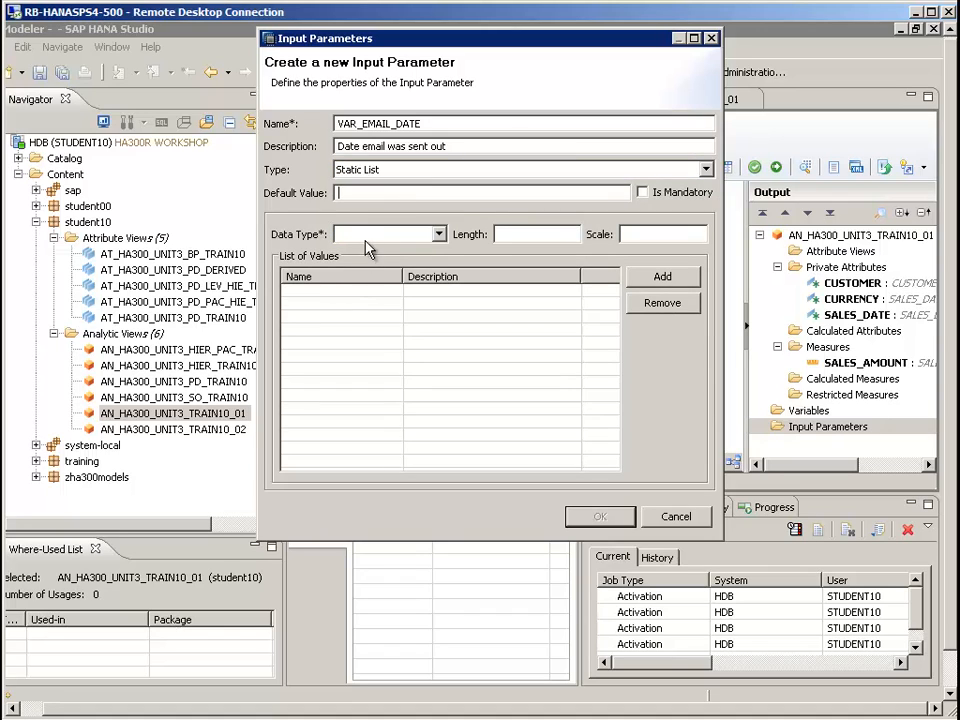
left_click(367, 241)
left_click(376, 412)
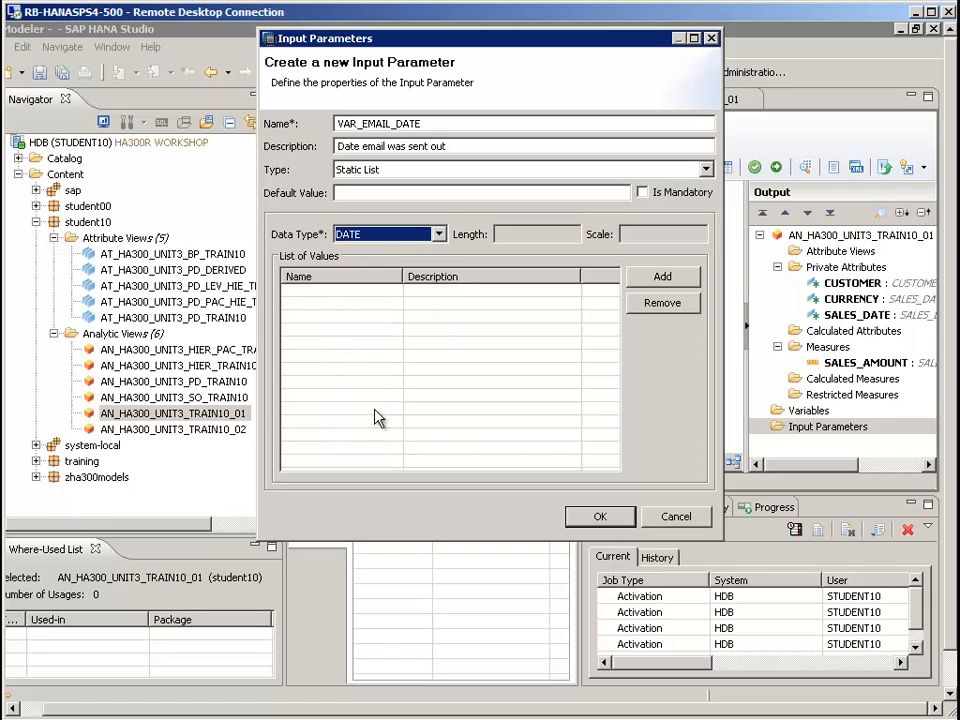
left_click(339, 291)
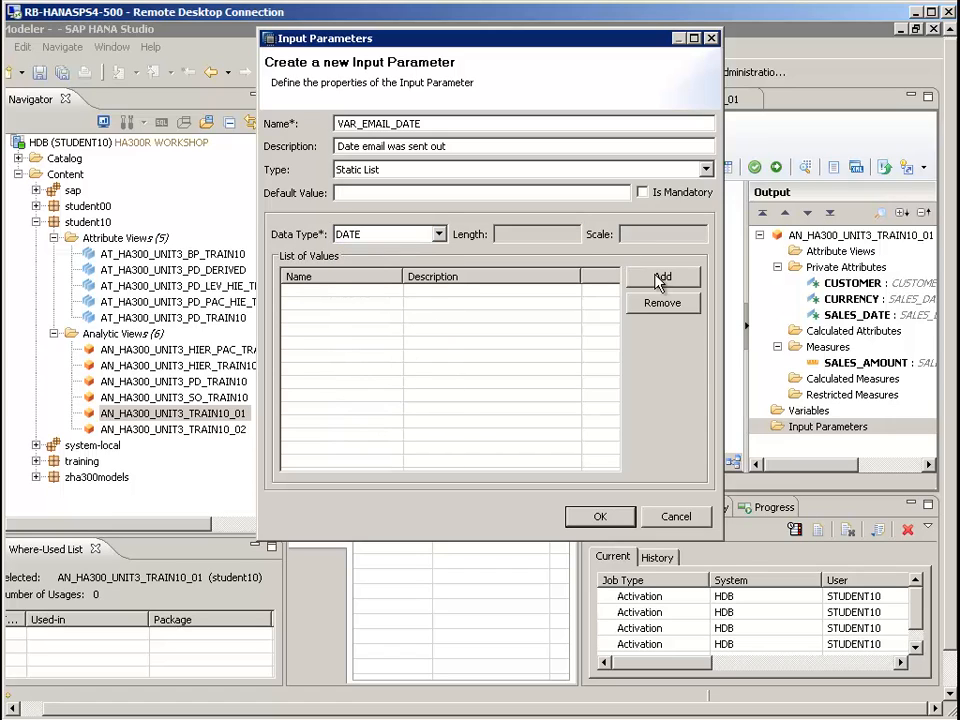
Add the value 2012-01-25 with the description "First e-mail" to the parameter's static list
left_click(659, 278)
left_click(390, 292)
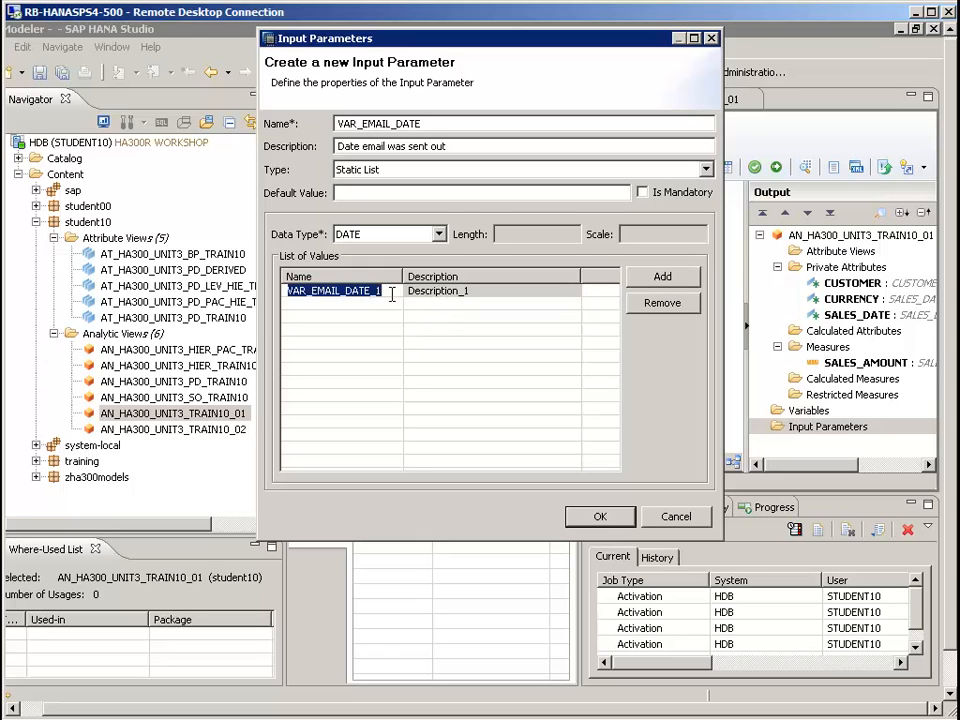
type("20")
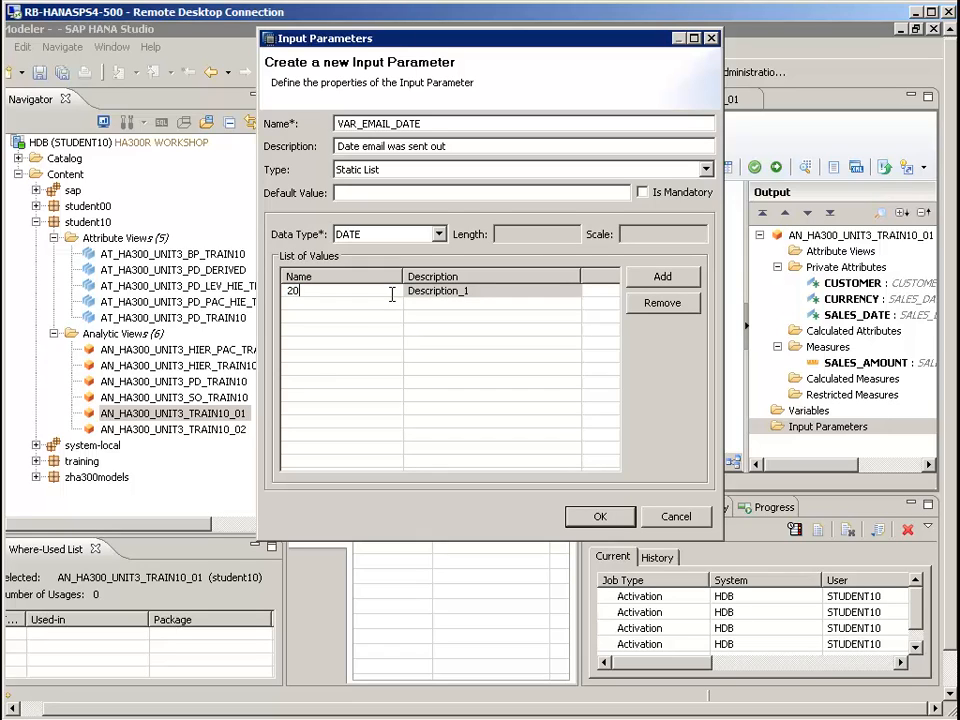
type("12-01-25")
left_click(481, 290)
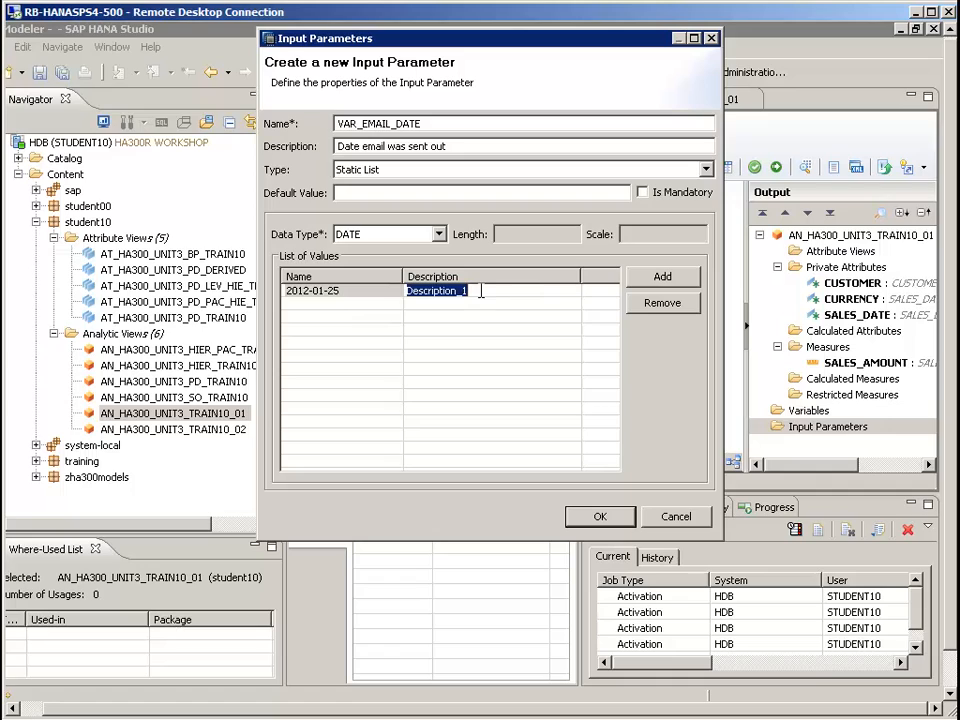
type("First")
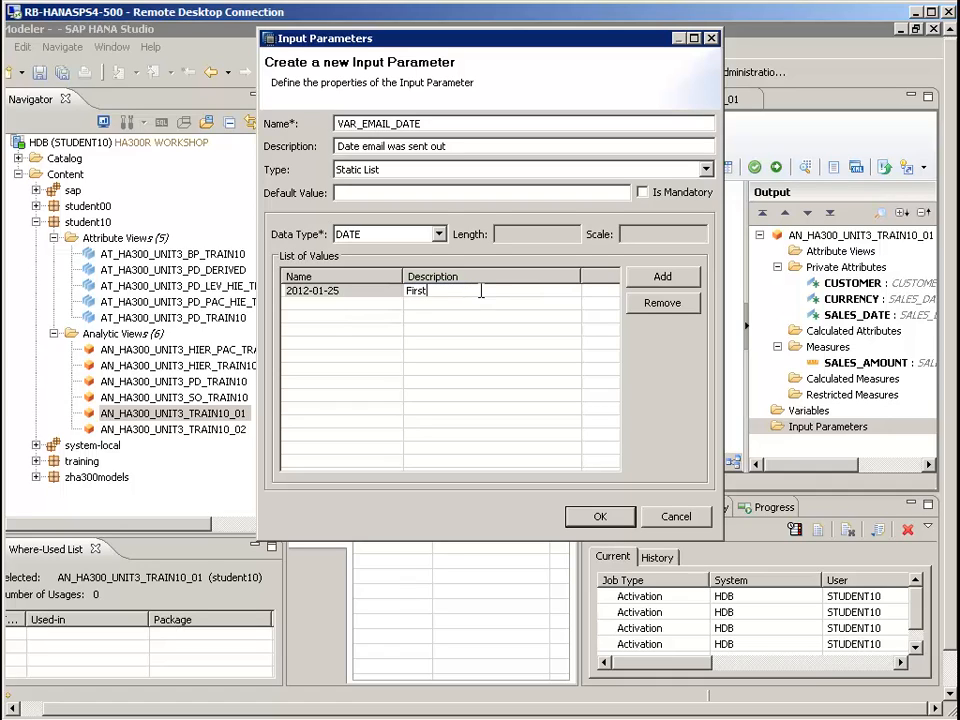
type(" e-mail")
Add a second static value 2012-02-03 described as "Second e-mail" and finish creating the input parameter
left_click(661, 284)
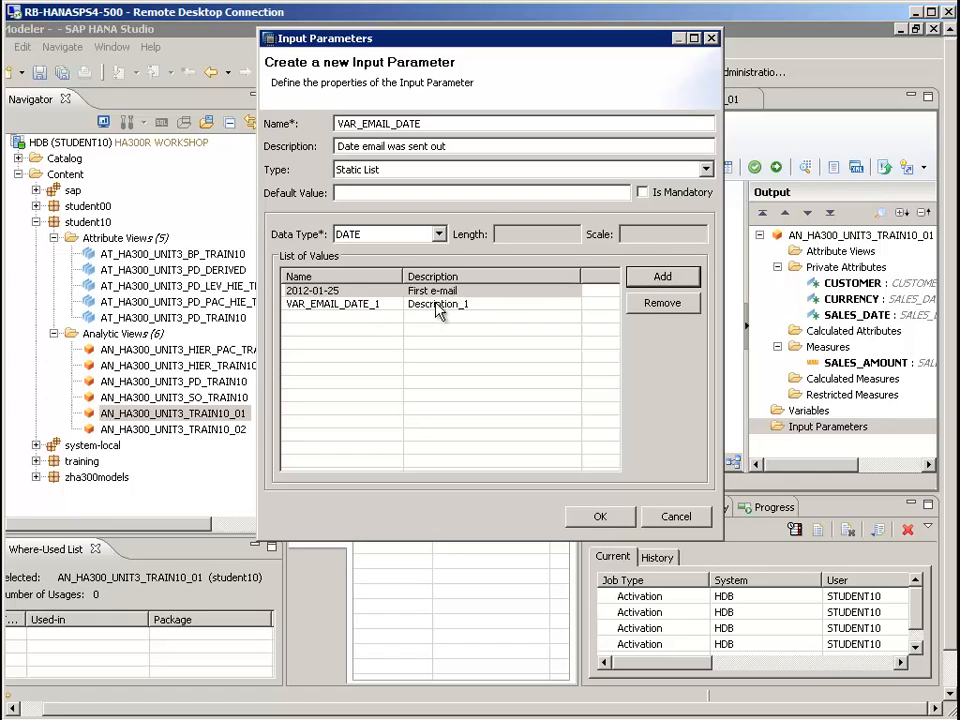
left_click(485, 302)
type("Se")
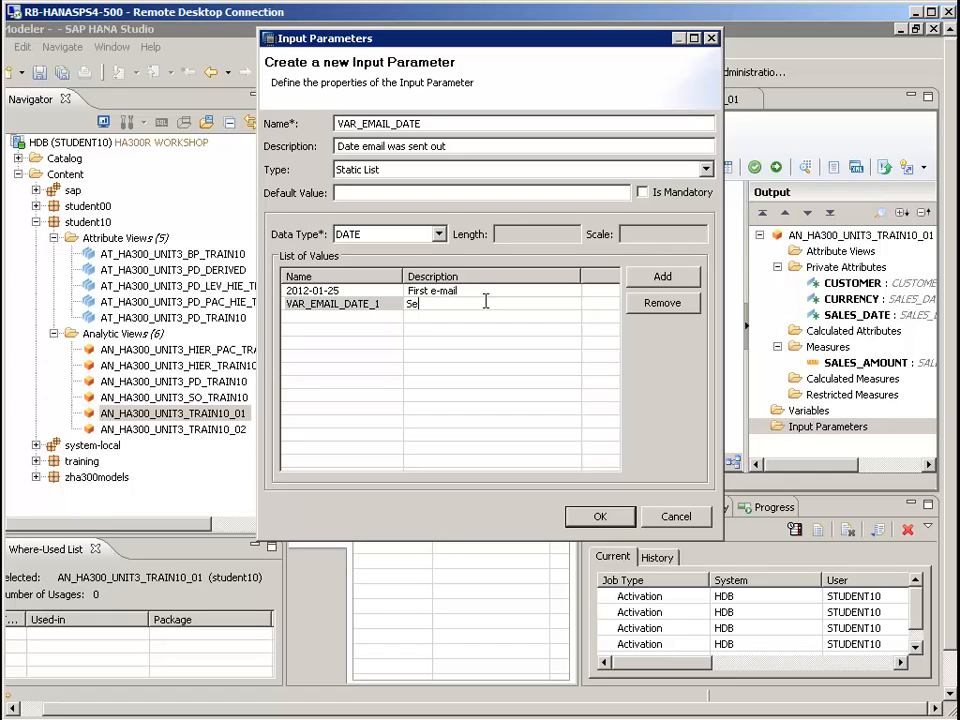
type("cond e-mail")
left_click(381, 297)
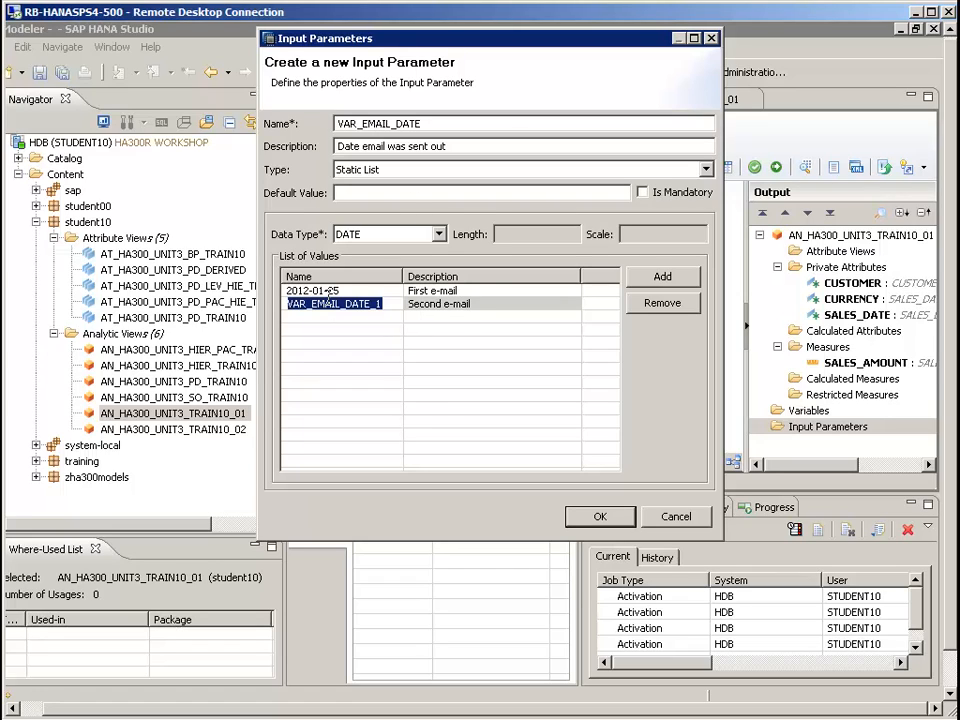
type("2012")
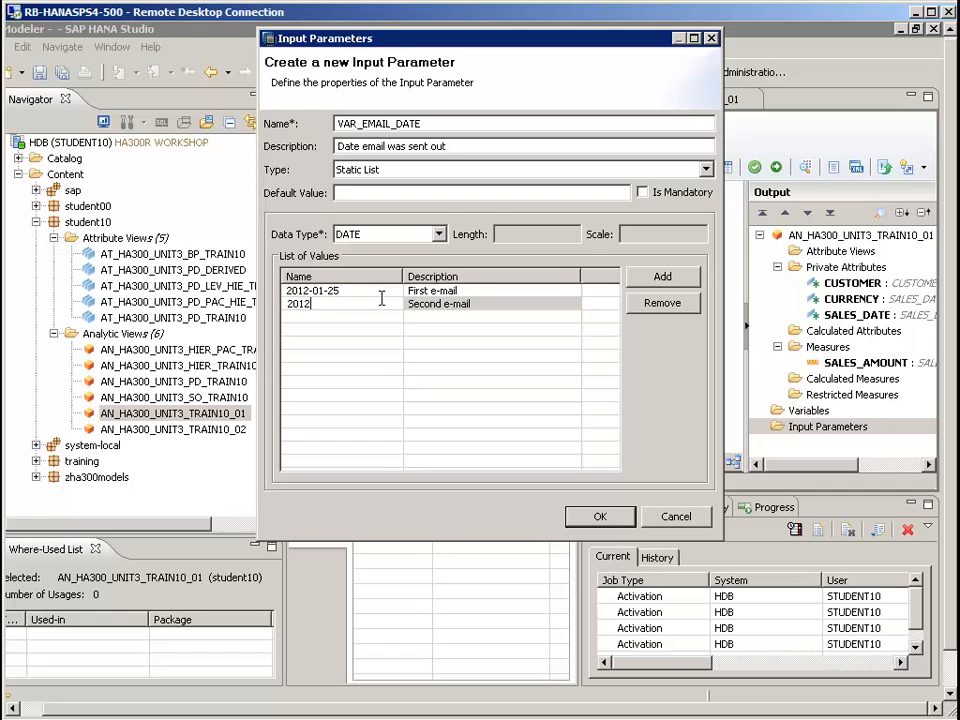
type("-02-03")
left_click(578, 518)
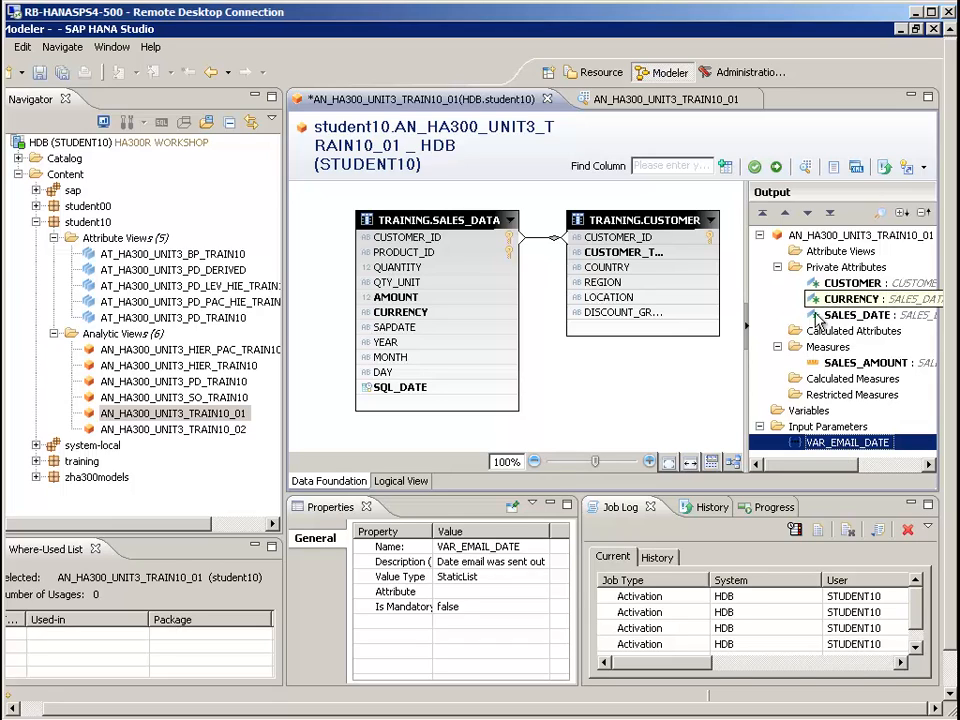
Start a calculated attribute DAYS_ELAPSED described as "Days between the Sale date and email" with data type INTEGER
right_click(850, 331)
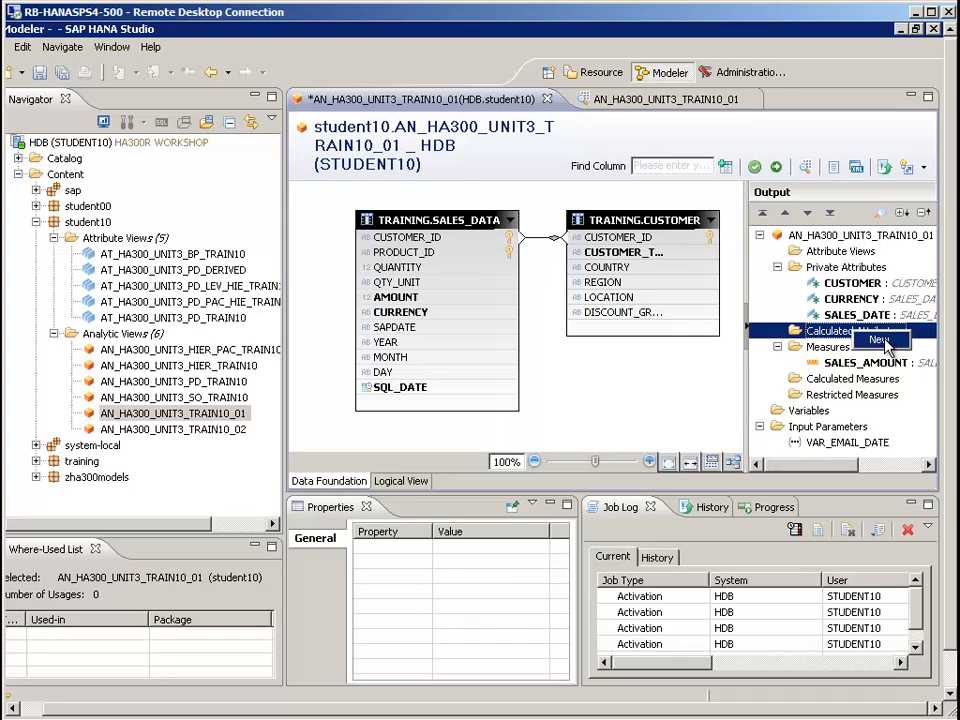
left_click(880, 340)
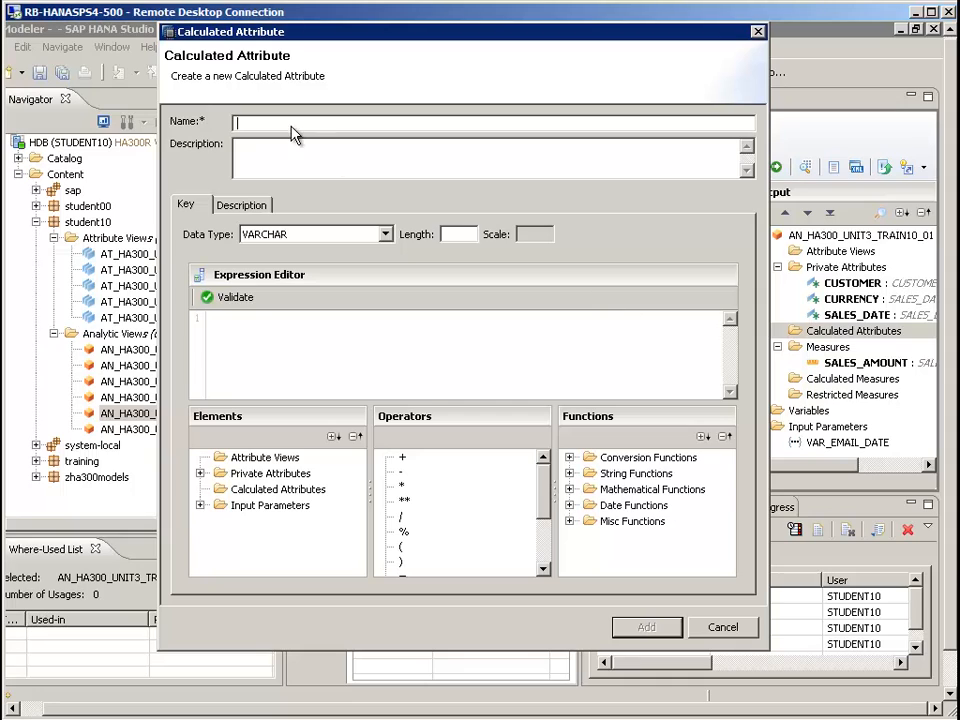
type("DAYS_ELAPSED")
left_click(292, 164)
double_click(306, 146)
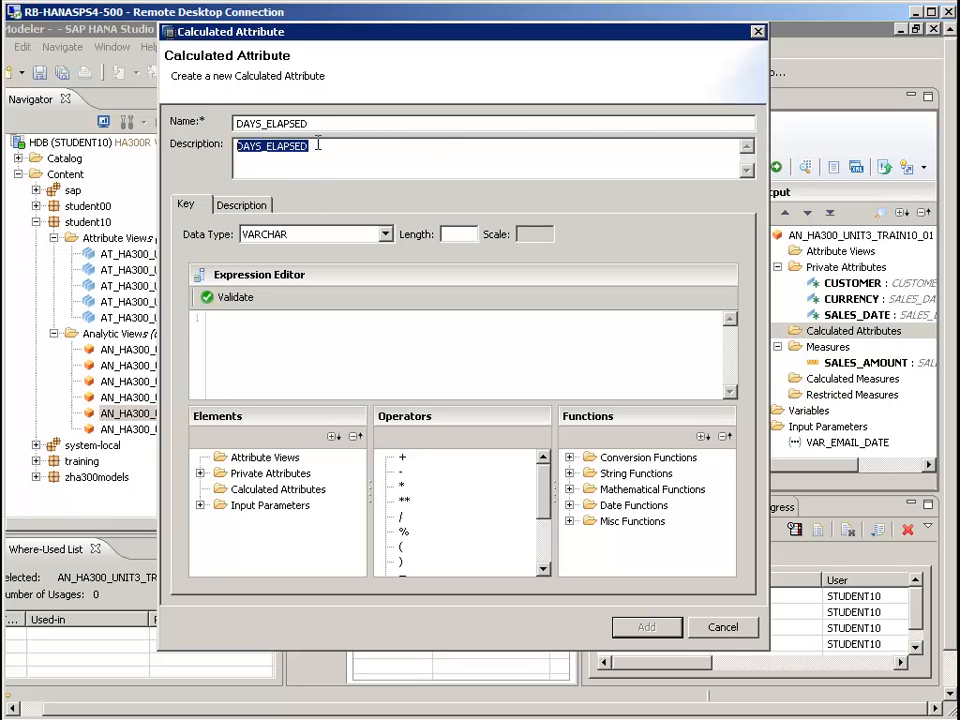
type("Days betw")
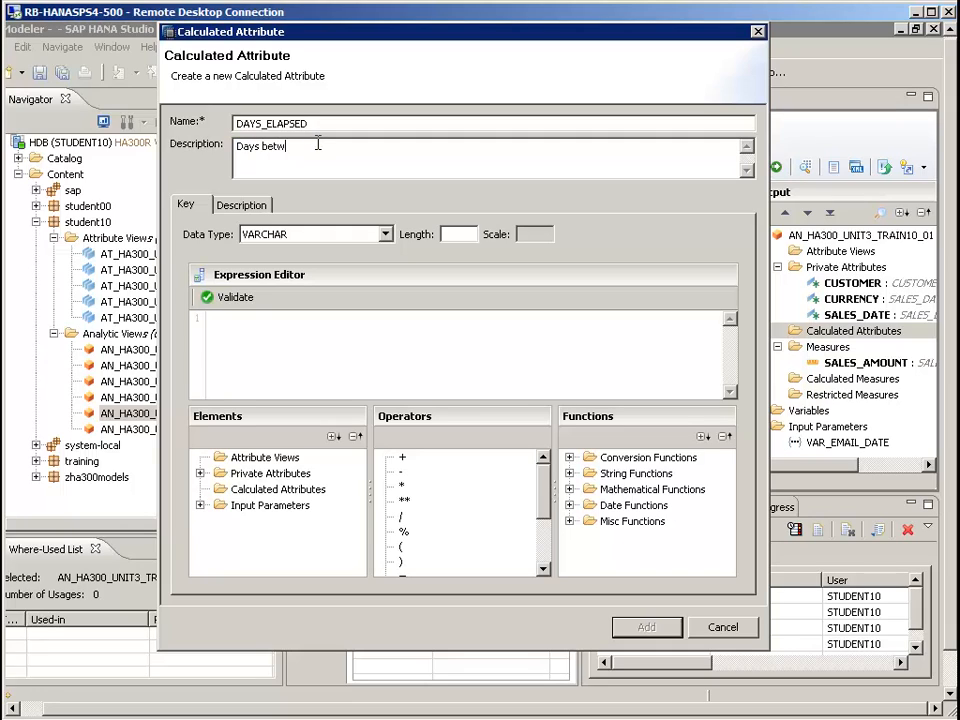
type("een the Sale date and")
type("email")
left_click(268, 244)
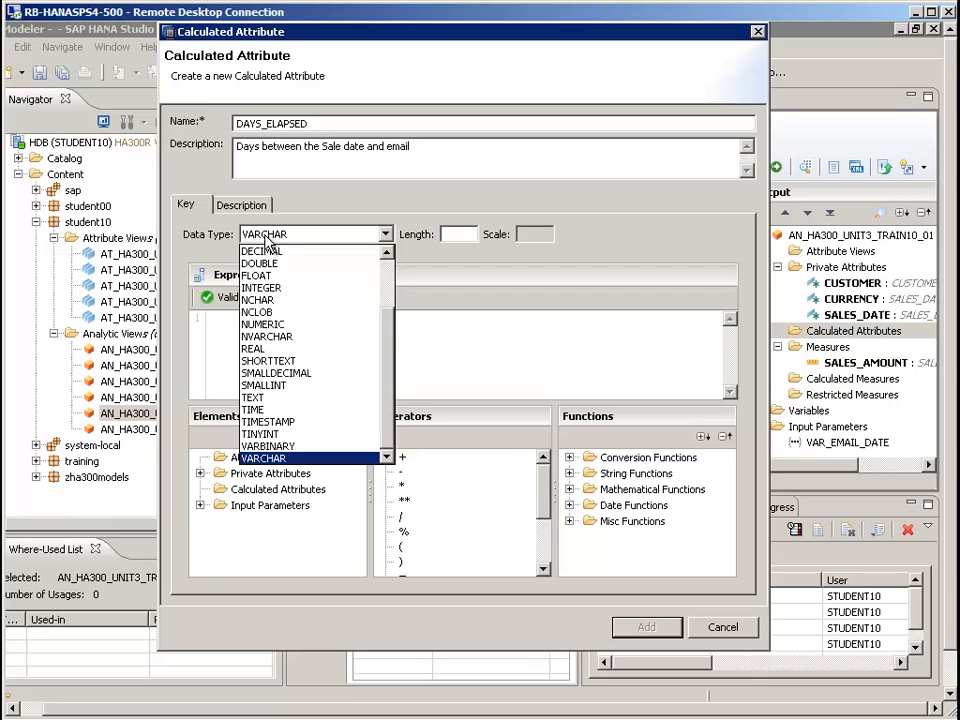
left_click(300, 288)
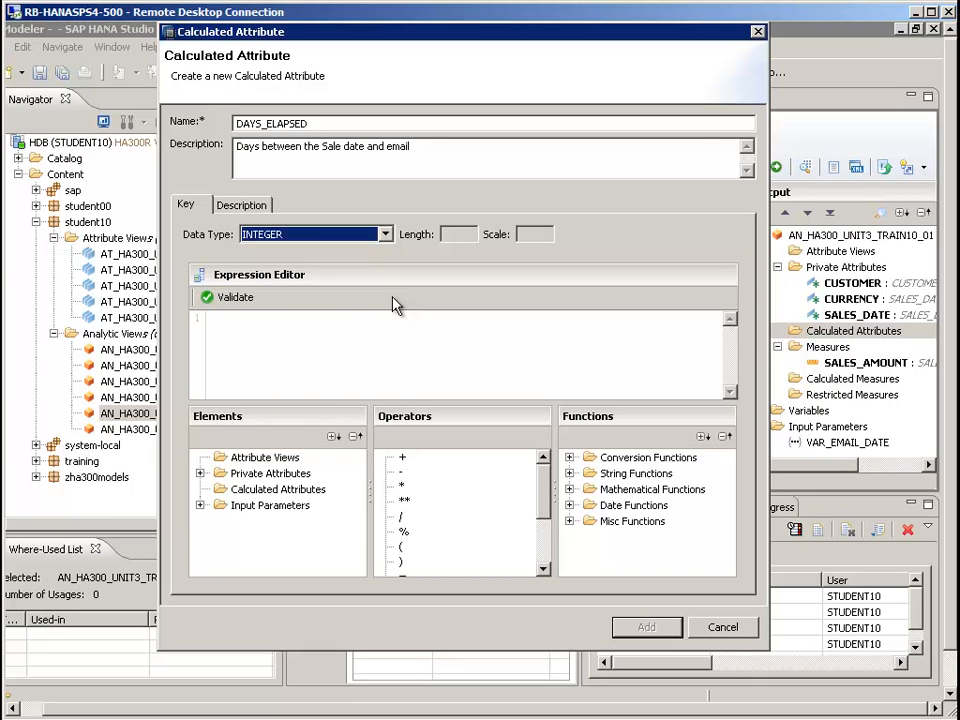
Insert the daysbetween() date function into the expression with the SALES_DATE attribute as its first argument
left_click(273, 343)
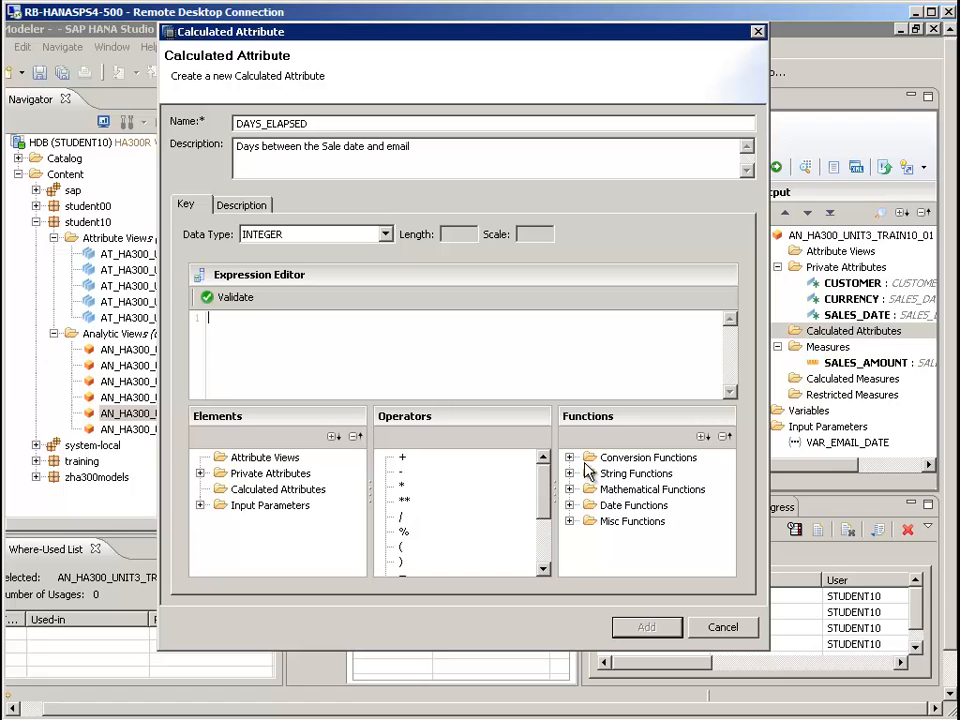
left_click(569, 505)
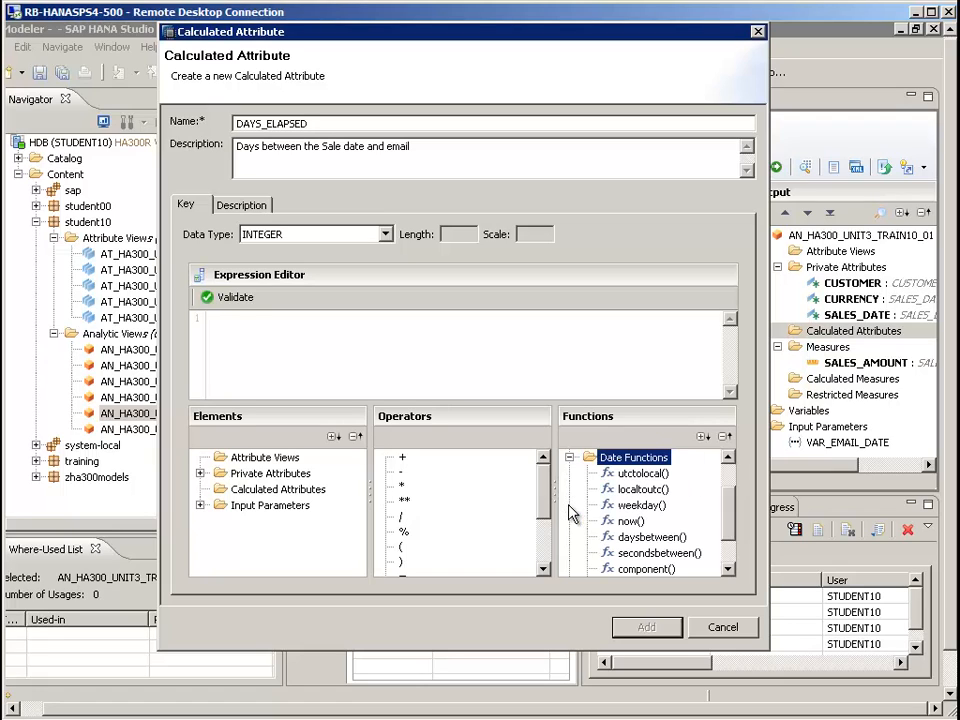
double_click(648, 538)
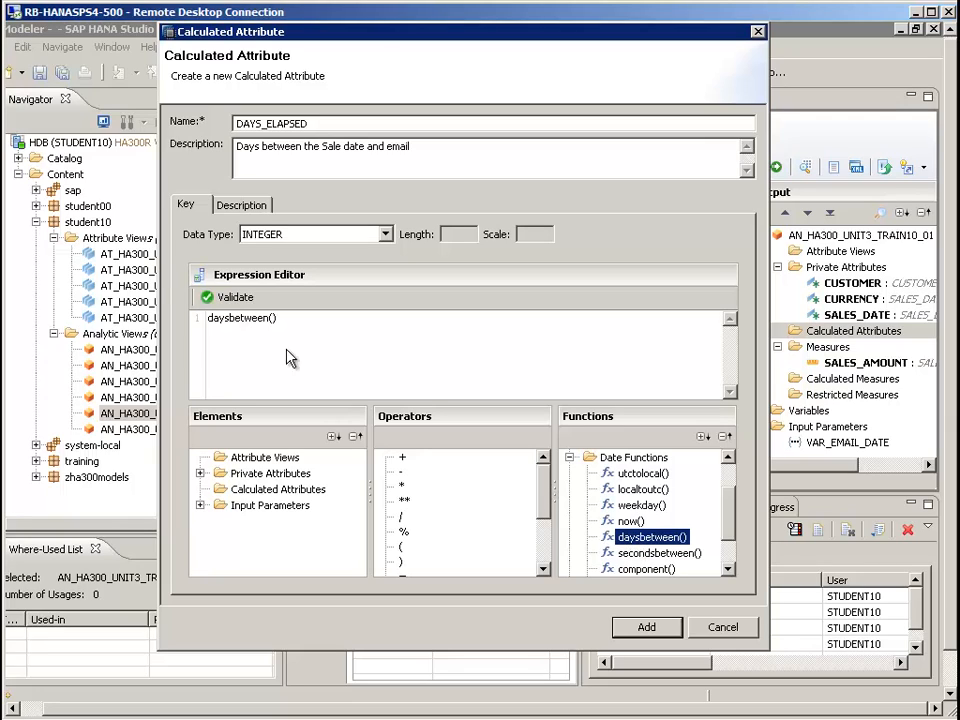
left_click(274, 320)
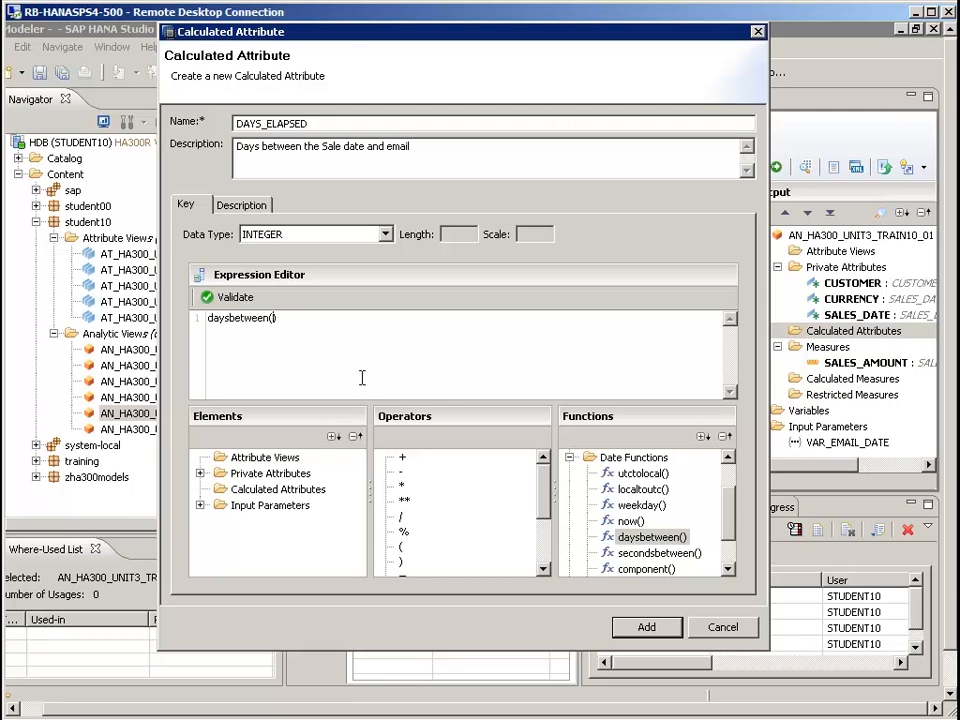
left_click(200, 474)
double_click(272, 522)
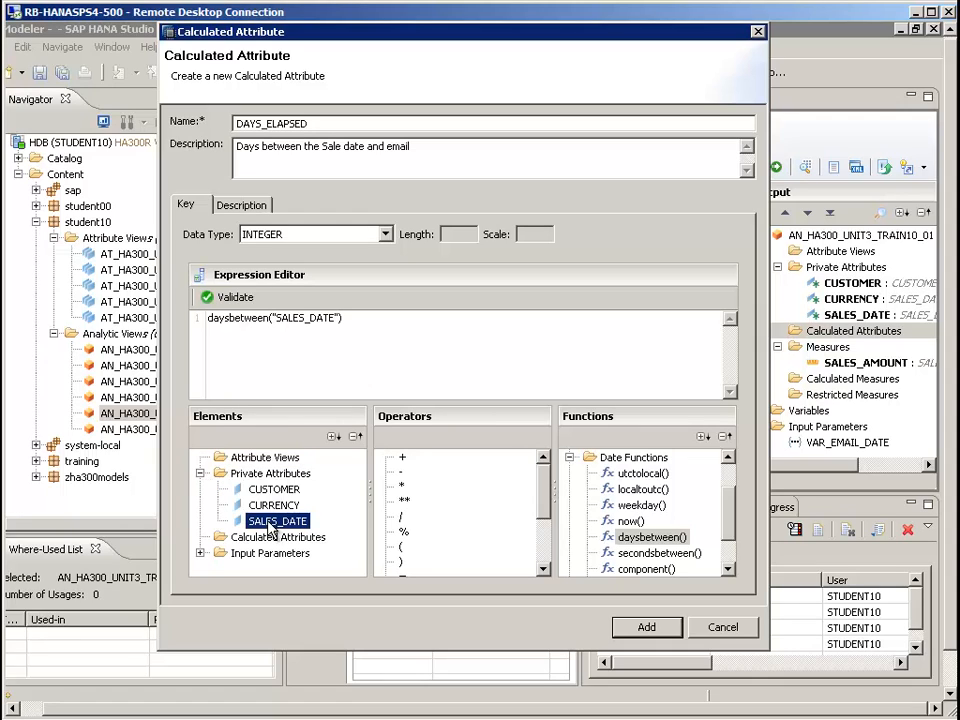
Complete the expression as daysbetween("SALES_DATE",date('$$VAR_EMAIL_DATE$$'))
left_click(358, 349)
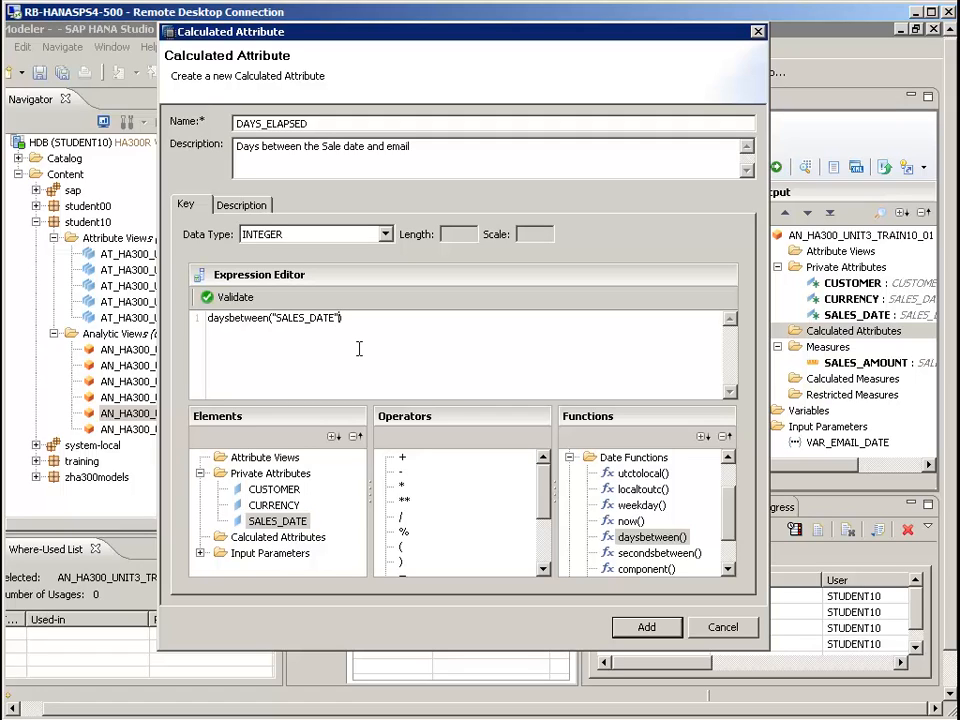
type(",date('$$VAR_EMAIL_DATE")
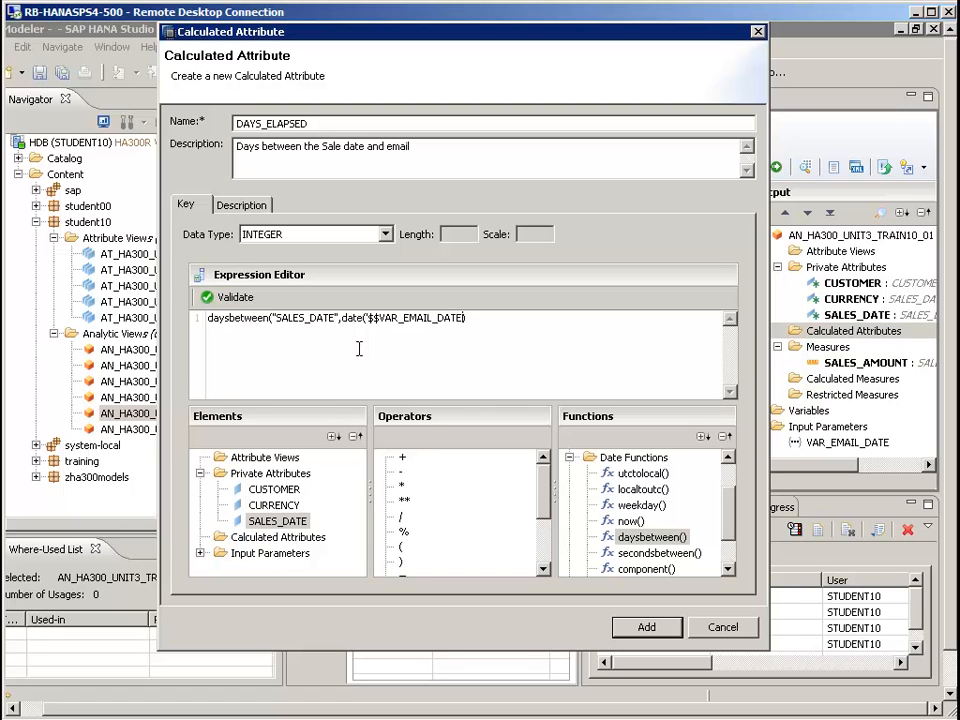
type("$$'))")
Validate the DAYS_ELAPSED expression and add the calculated attribute to the analytic view's output
left_click(232, 299)
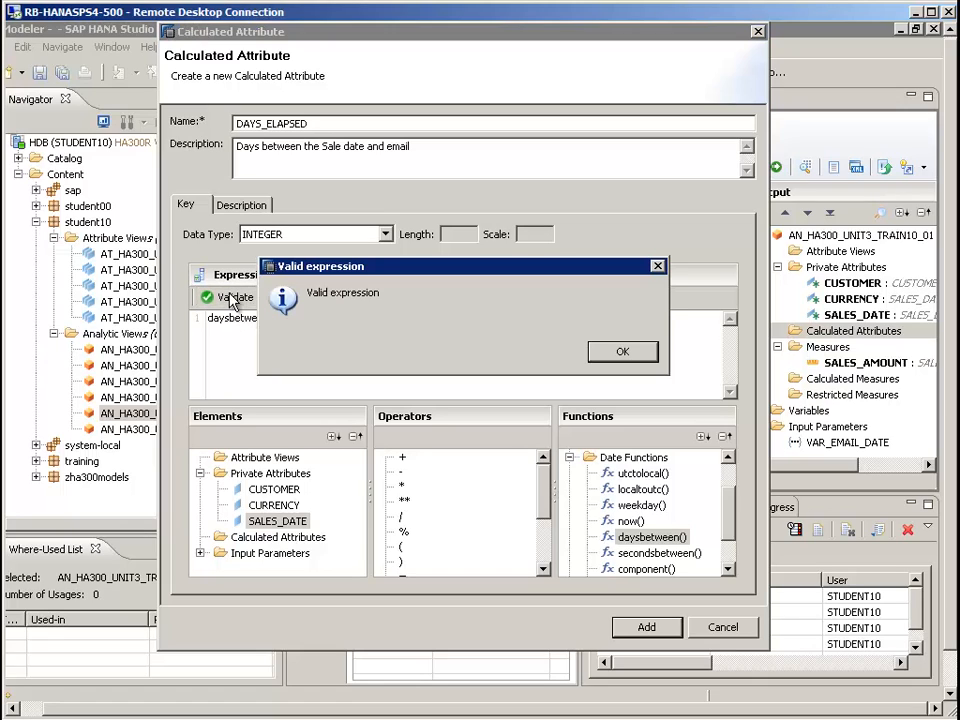
left_click(621, 355)
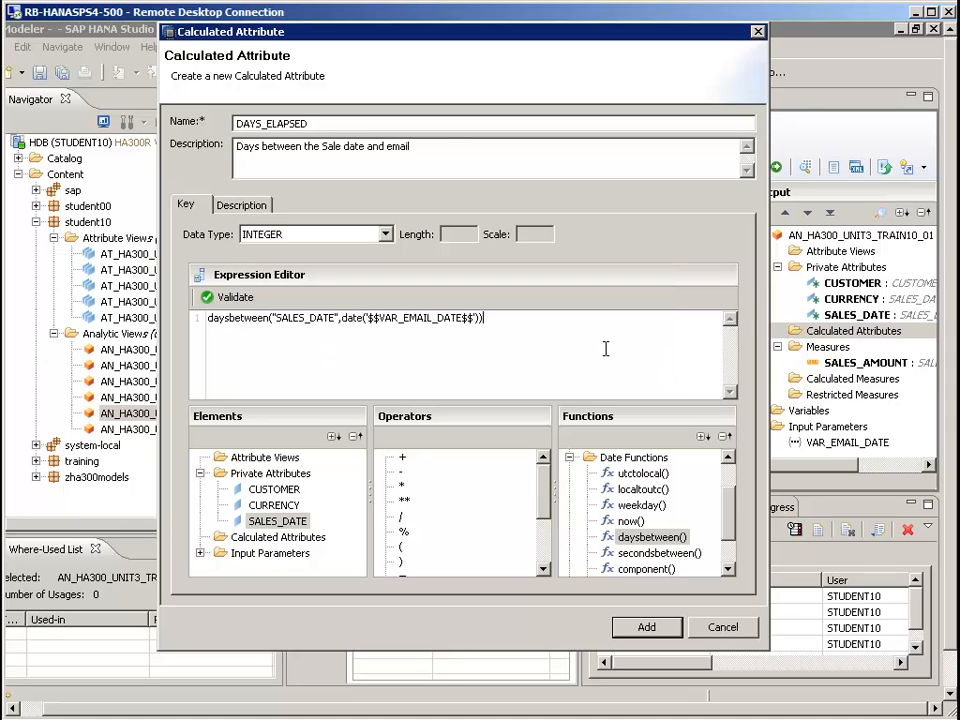
left_click(645, 627)
left_click(862, 347)
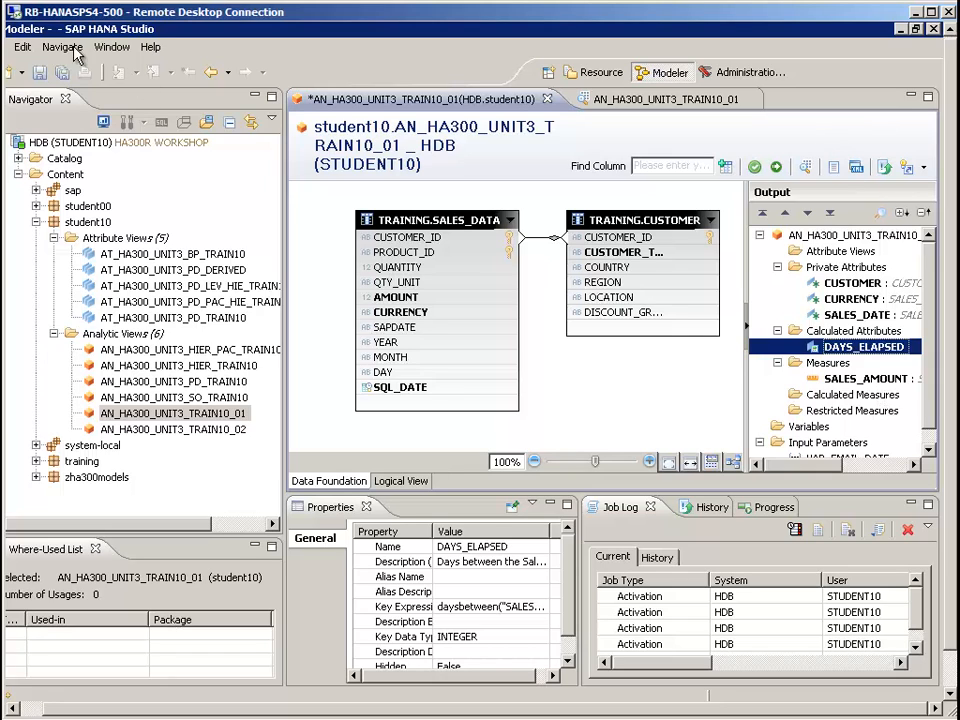
Save and activate the analytic view AN_HA300_UNIT3_TRAIN10_01
left_click(39, 72)
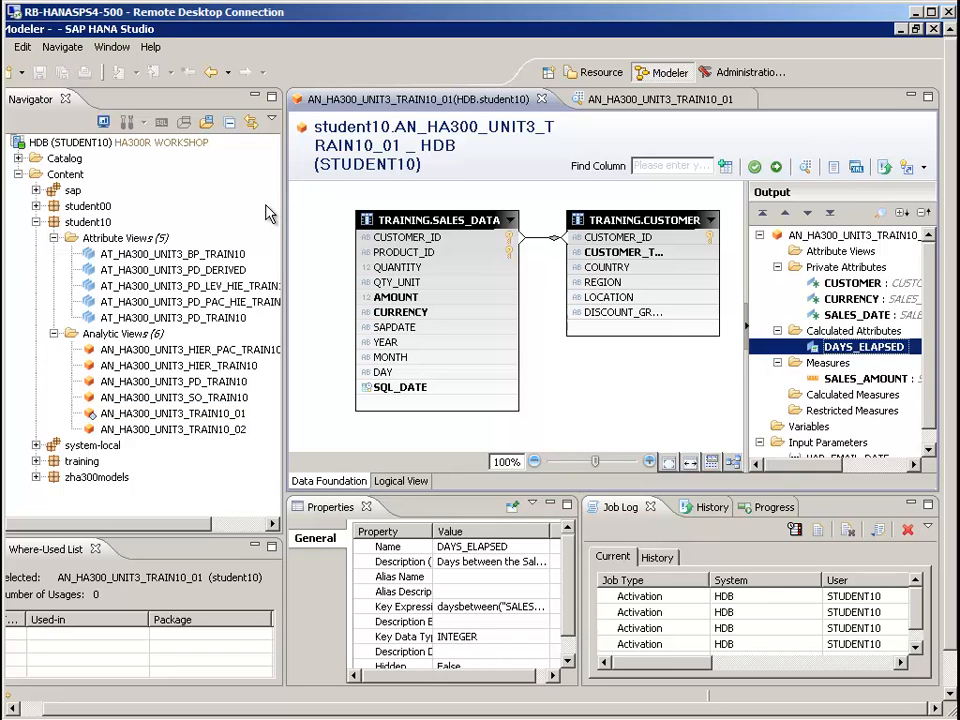
left_click(268, 213)
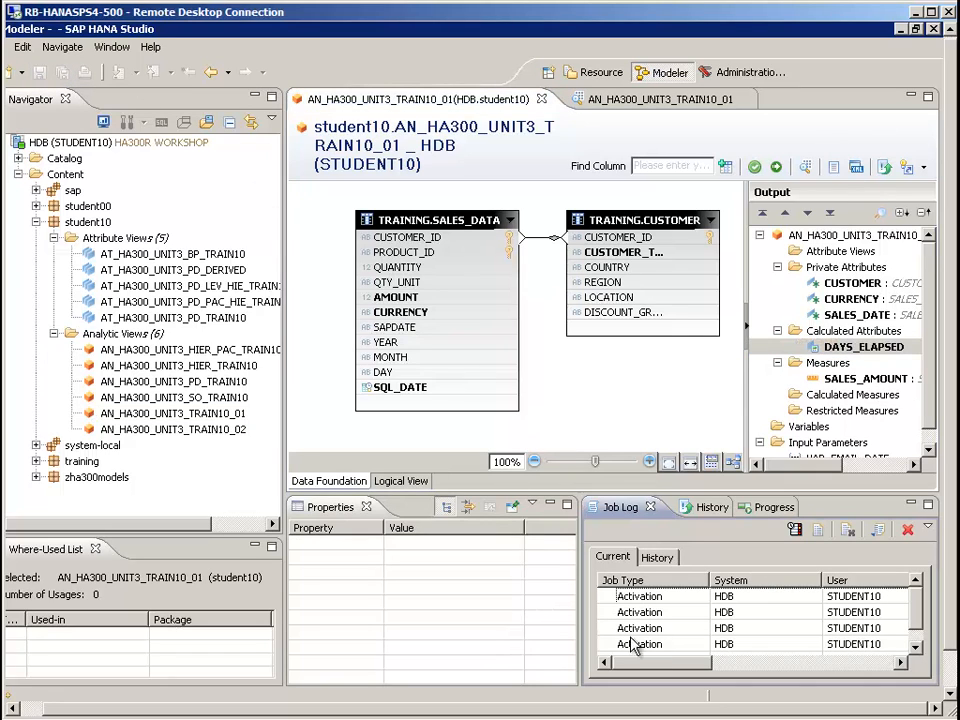
left_click_drag(634, 662, 602, 670)
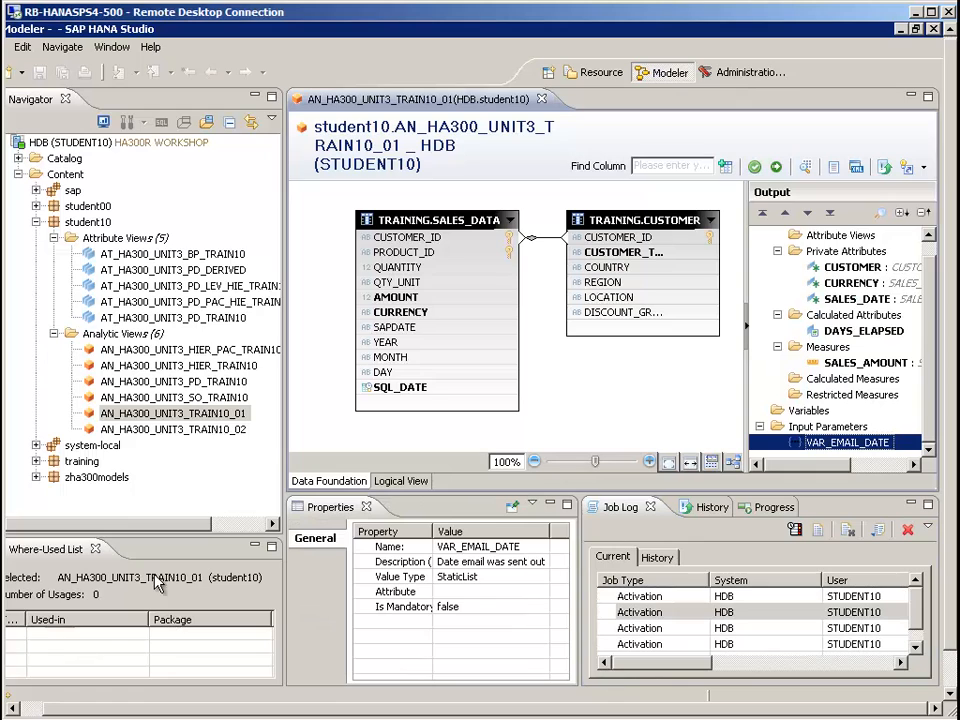
Preview the data of AN_HA300_UNIT3_TRAIN10_01 with VAR_EMAIL_DATE equal to 2012-02-03, and return to the view's editor
right_click(161, 416)
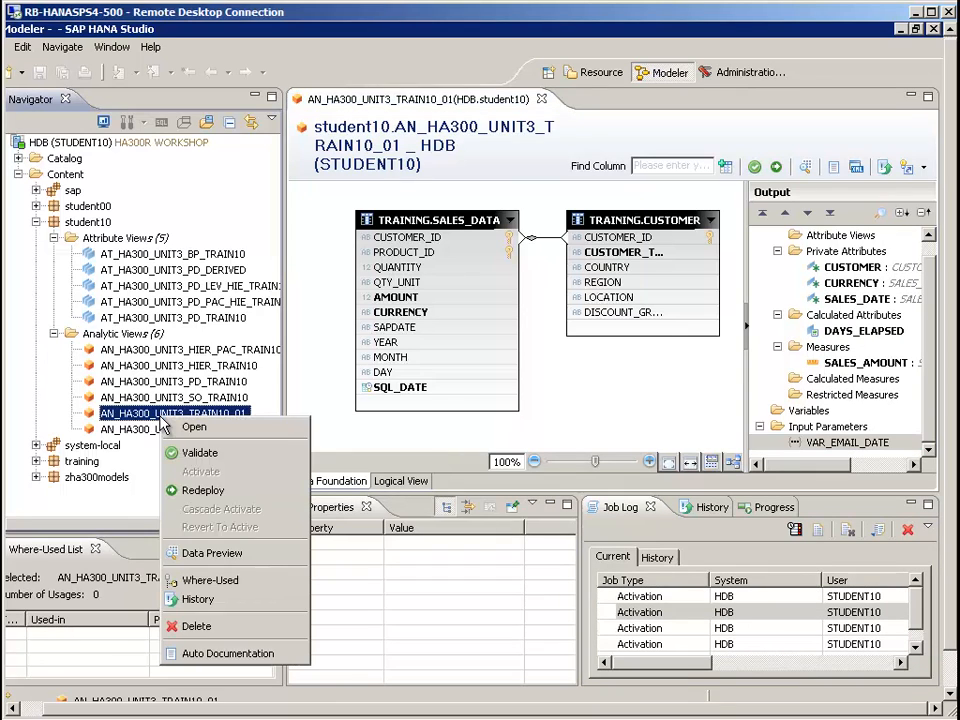
left_click(222, 562)
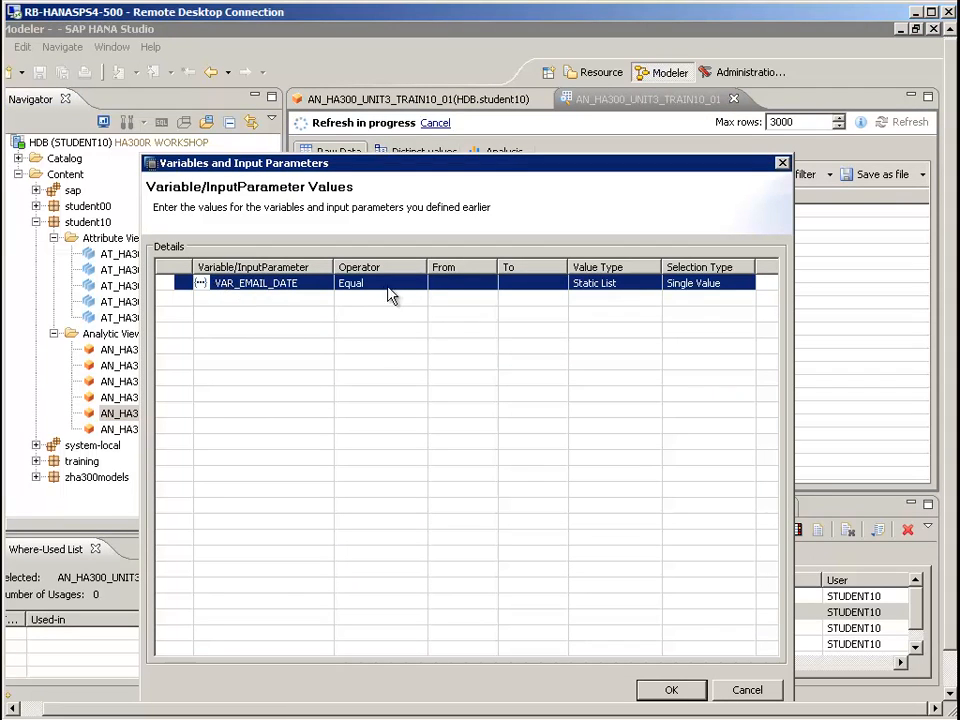
left_click(446, 285)
left_click(486, 284)
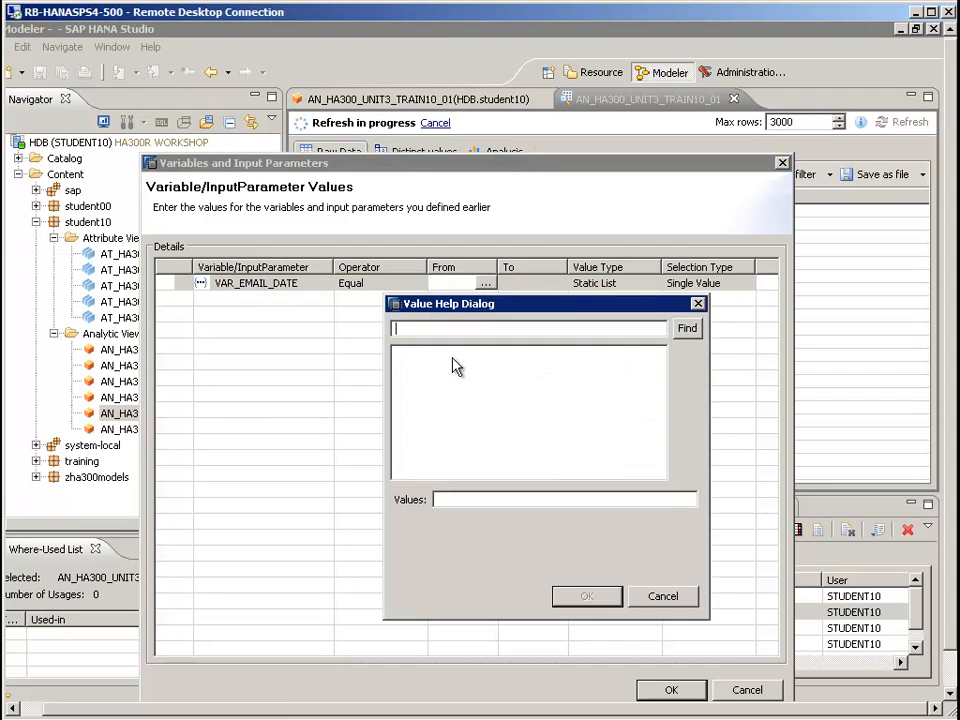
left_click(688, 329)
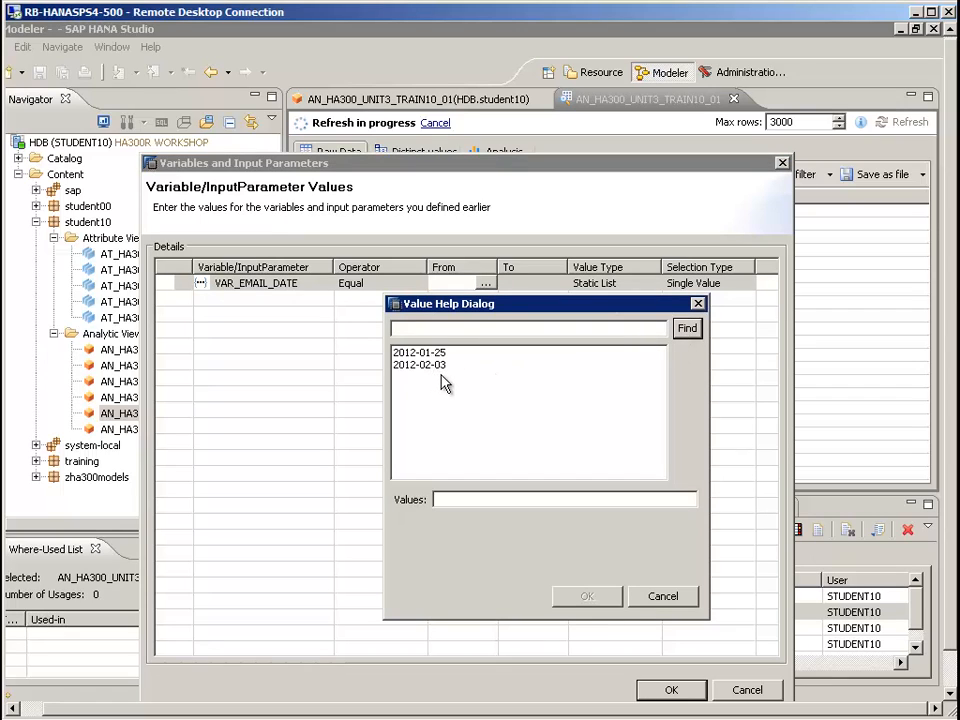
left_click(445, 365)
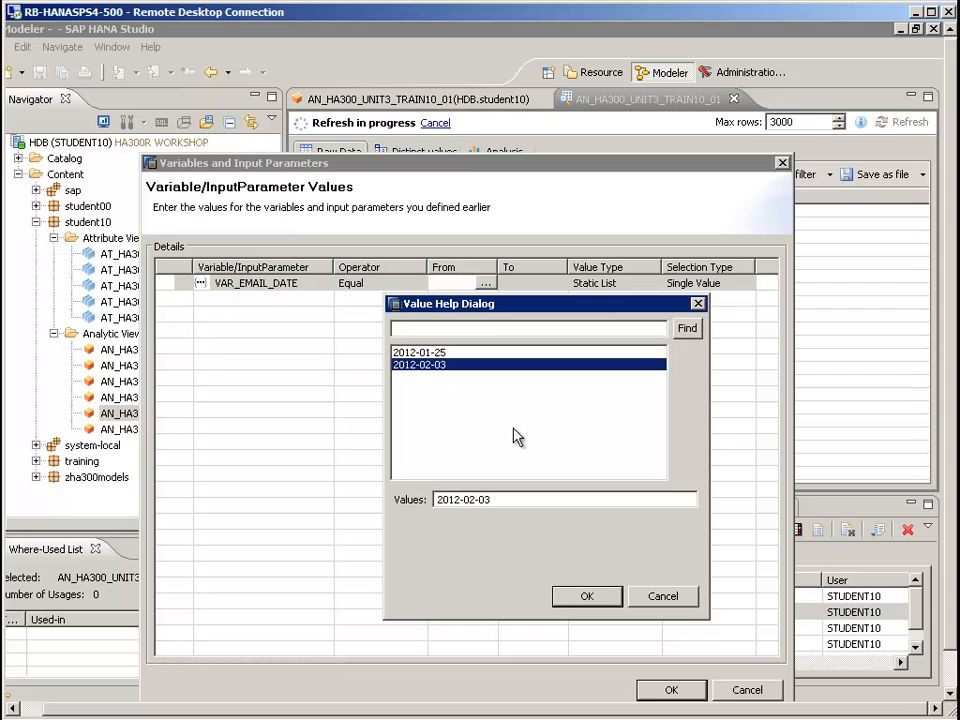
left_click(584, 597)
left_click(671, 690)
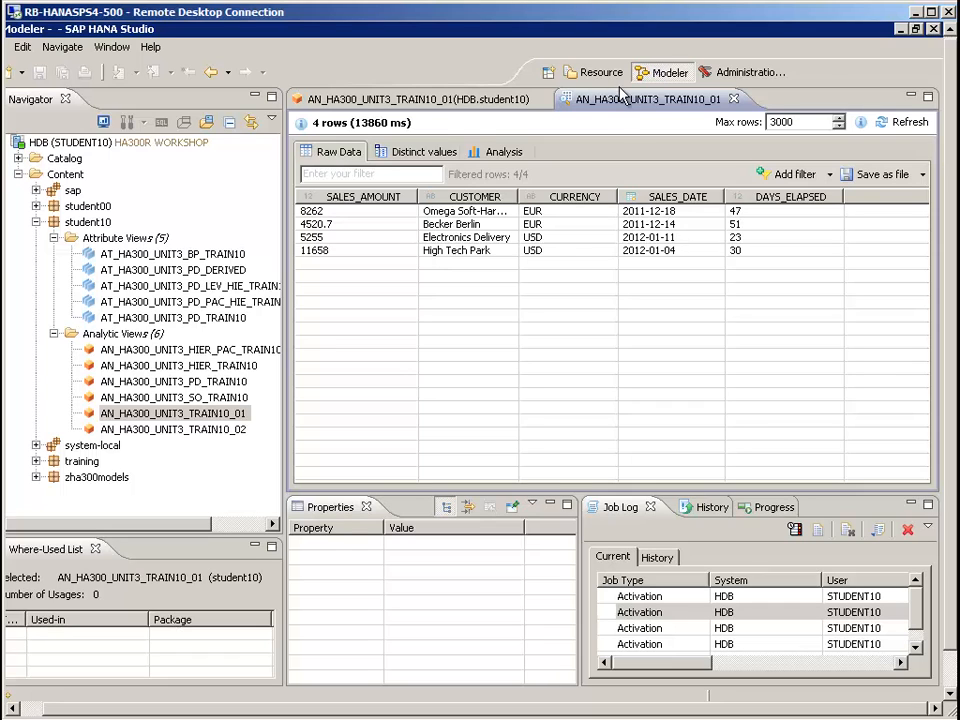
left_click(358, 98)
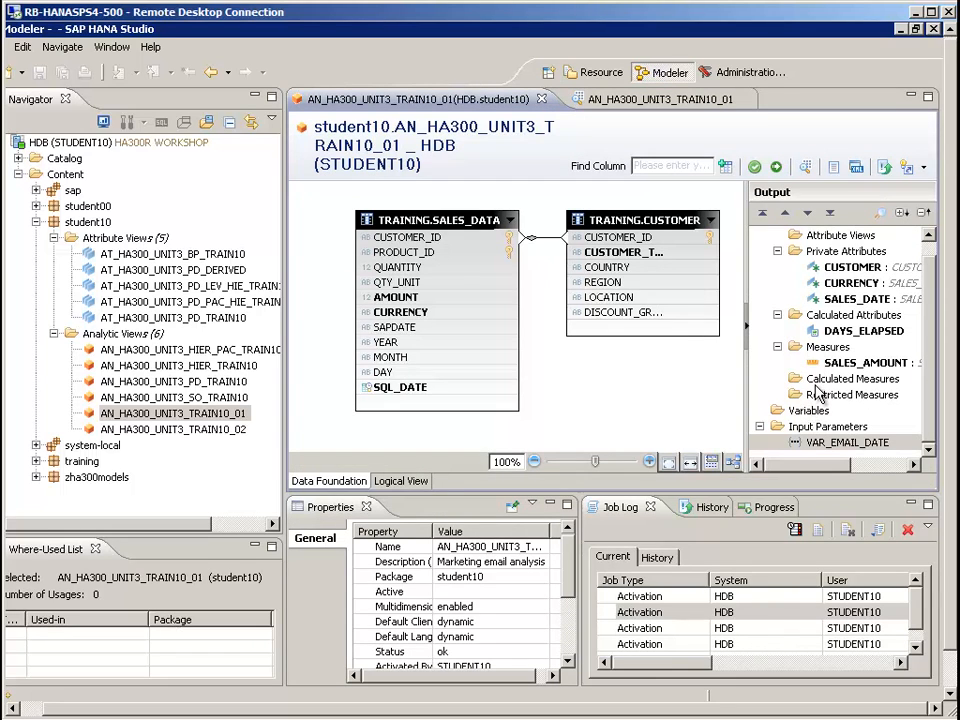
Change the type of the input parameter VAR_EMAIL_DATE from a static list to Date
left_click(840, 332)
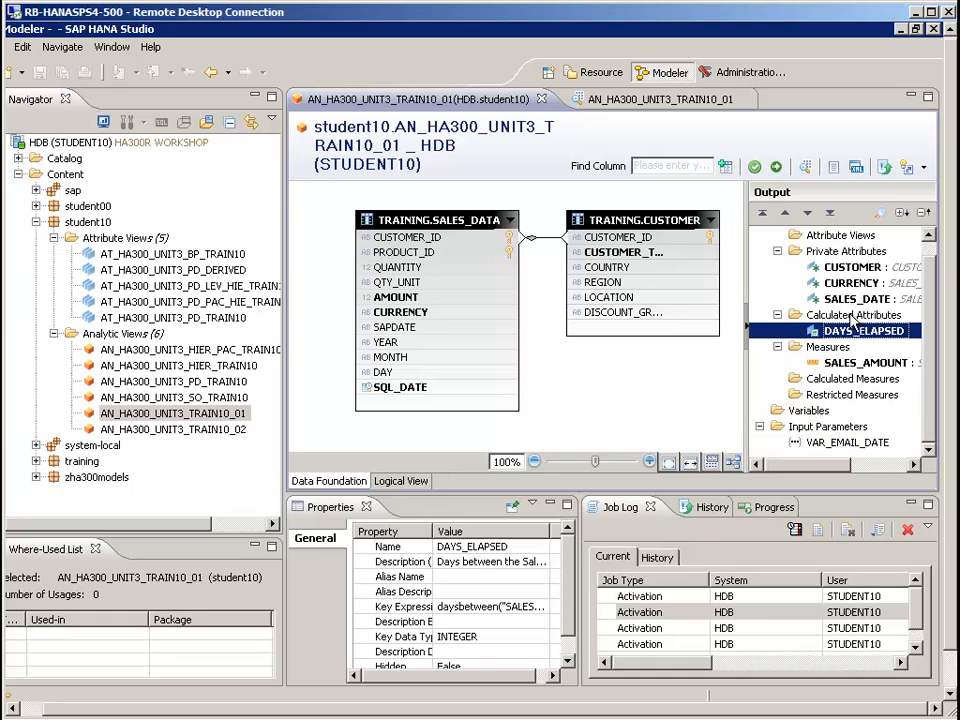
left_click(835, 444)
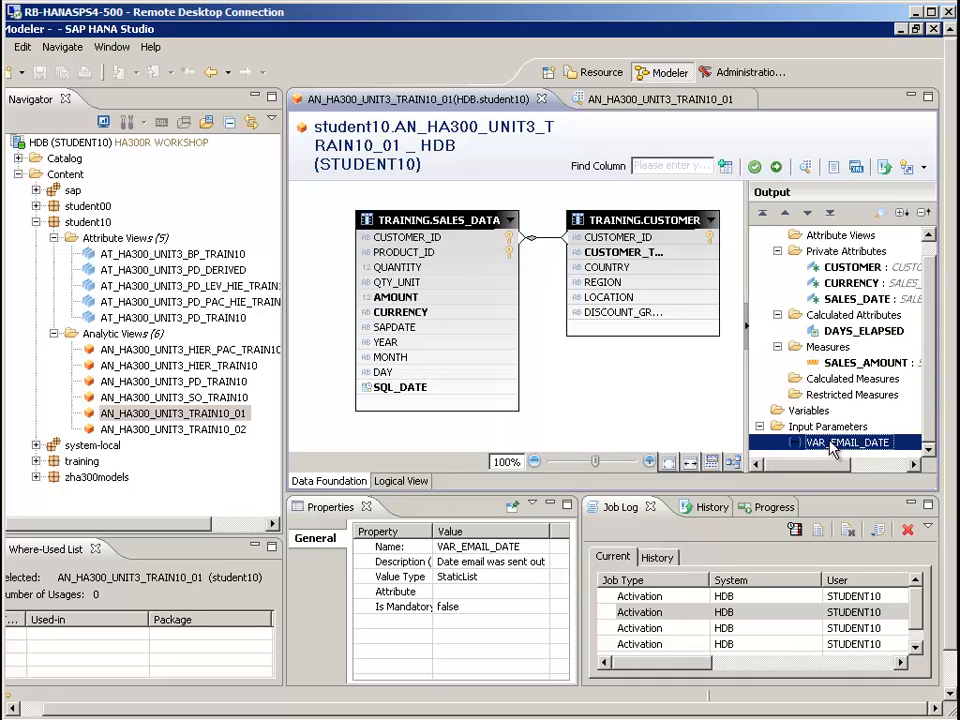
right_click(835, 447)
left_click(855, 448)
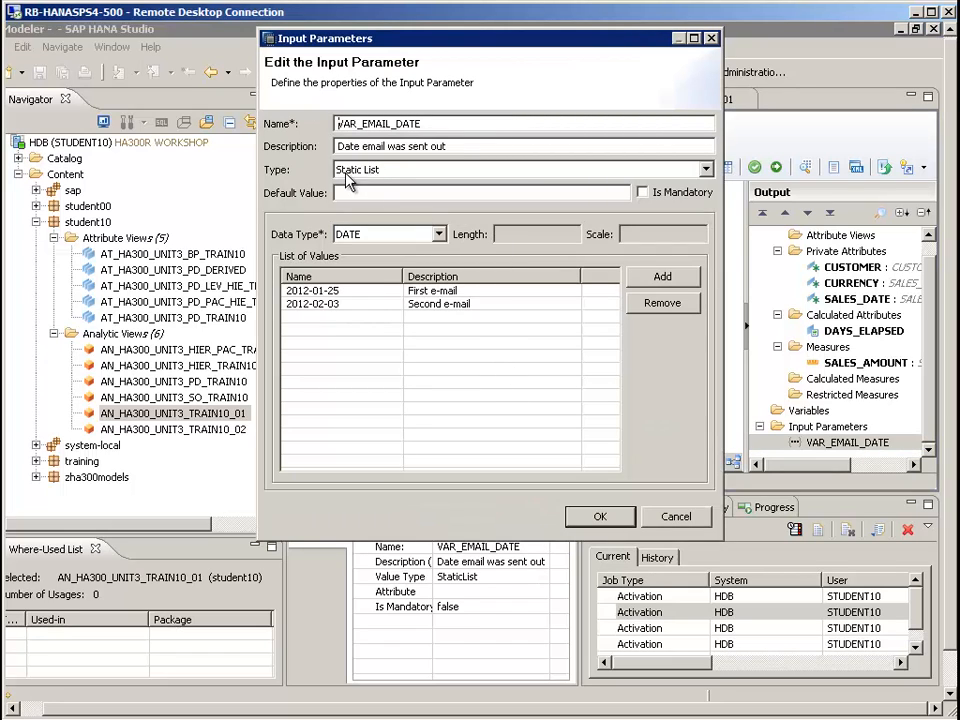
left_click(378, 172)
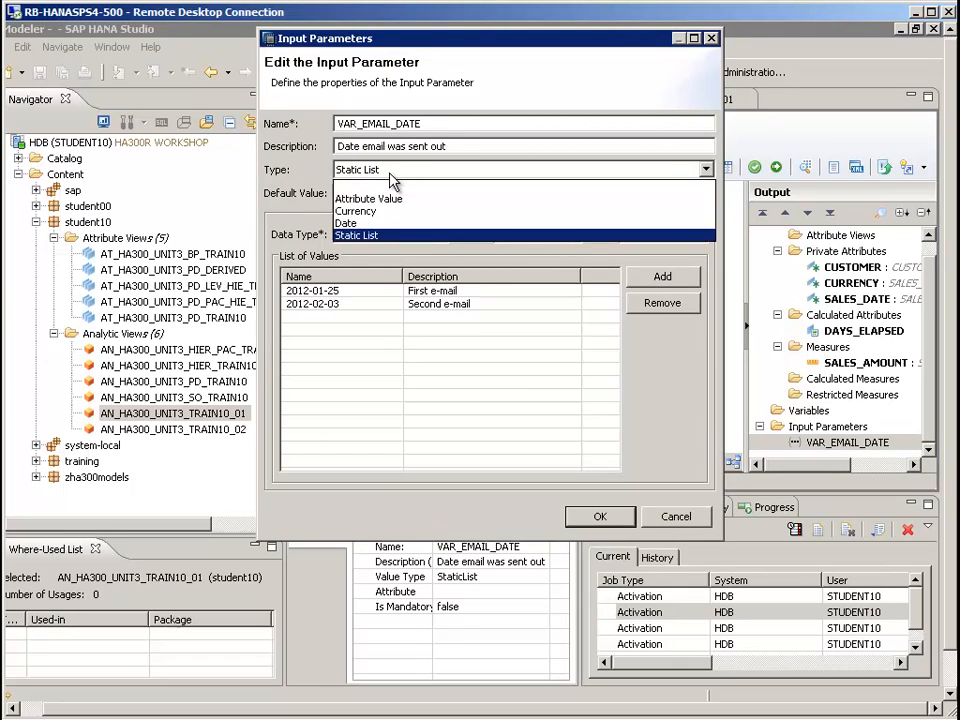
left_click(354, 224)
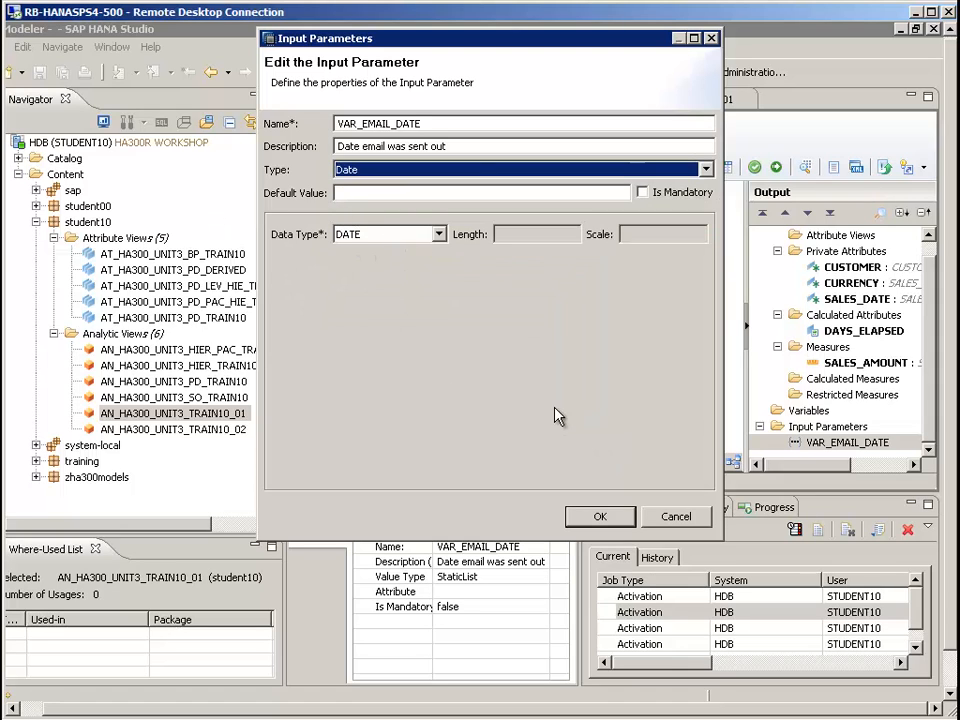
left_click(604, 518)
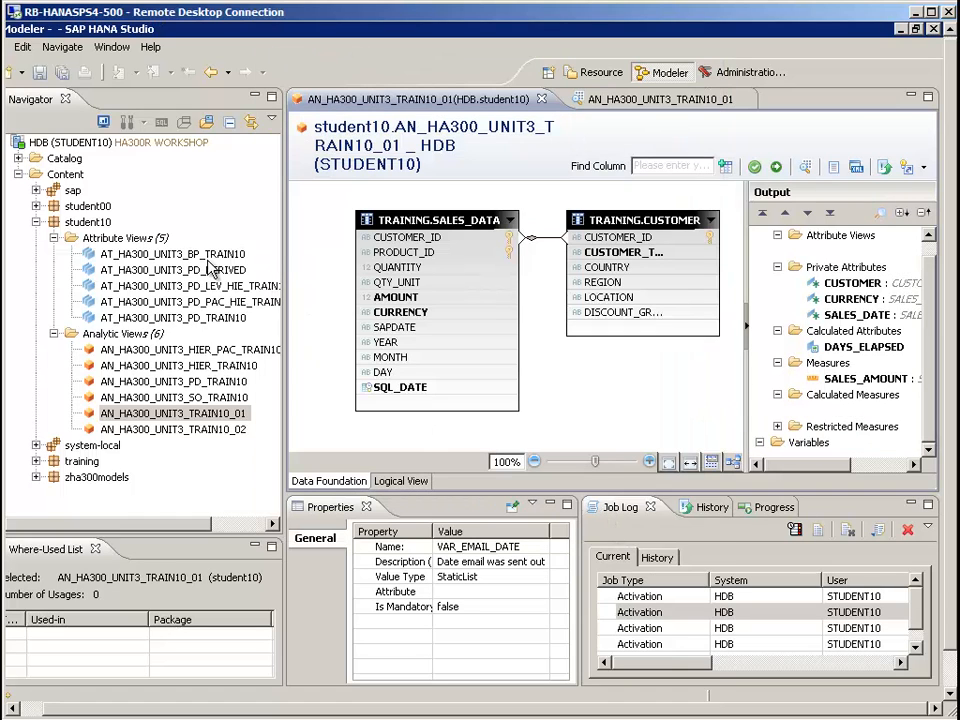
Save the analytic view AN_HA300_UNIT3_TRAIN10_01 with its modified input parameter and activate it
left_click(40, 73)
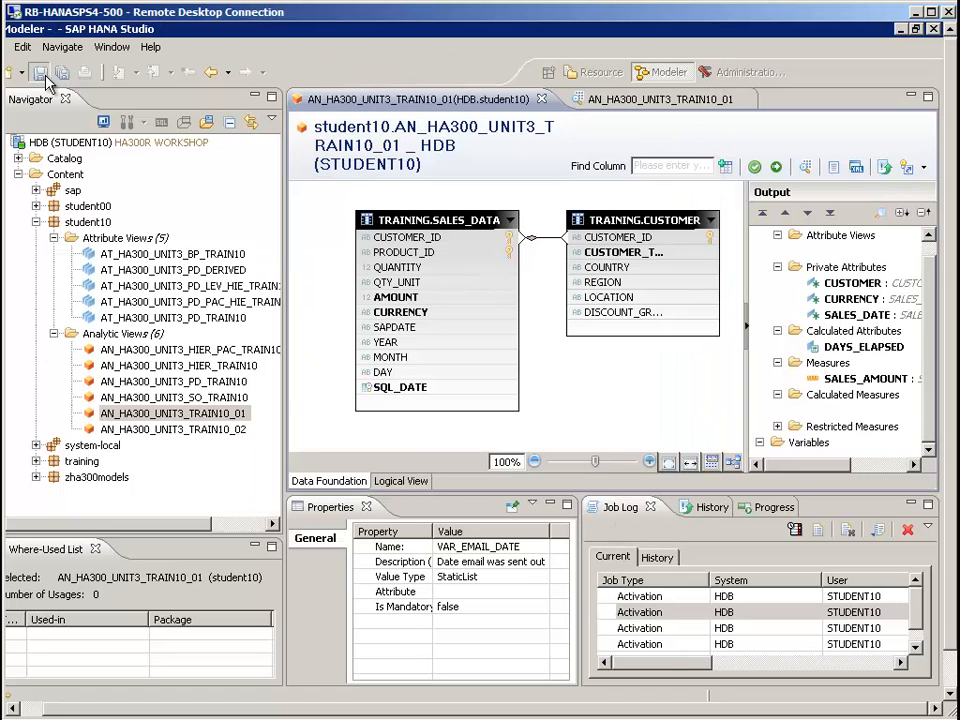
right_click(137, 413)
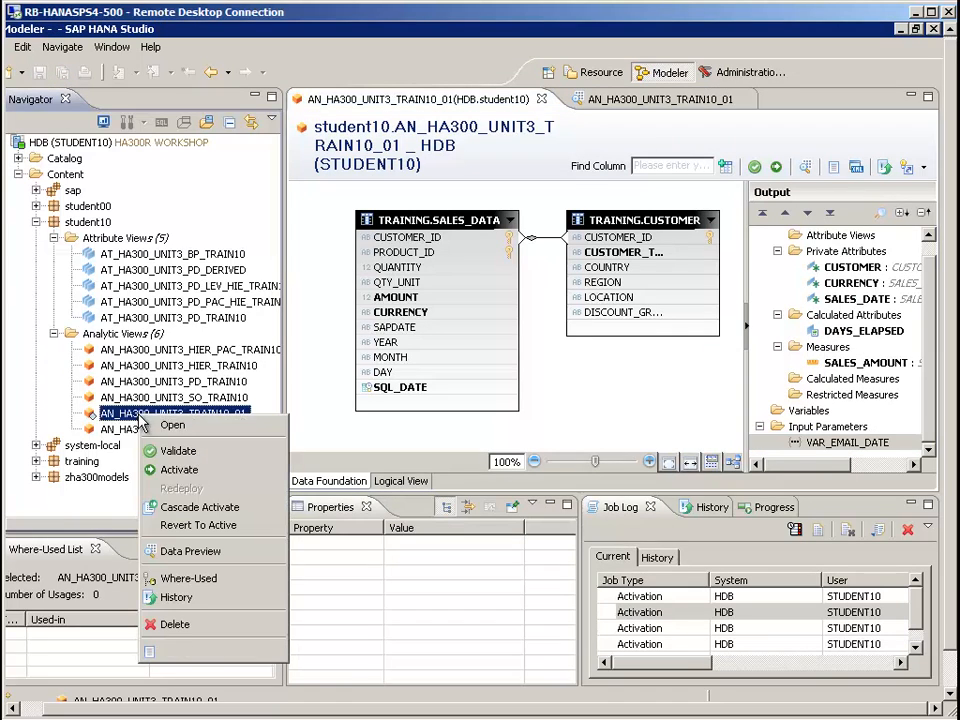
left_click(180, 469)
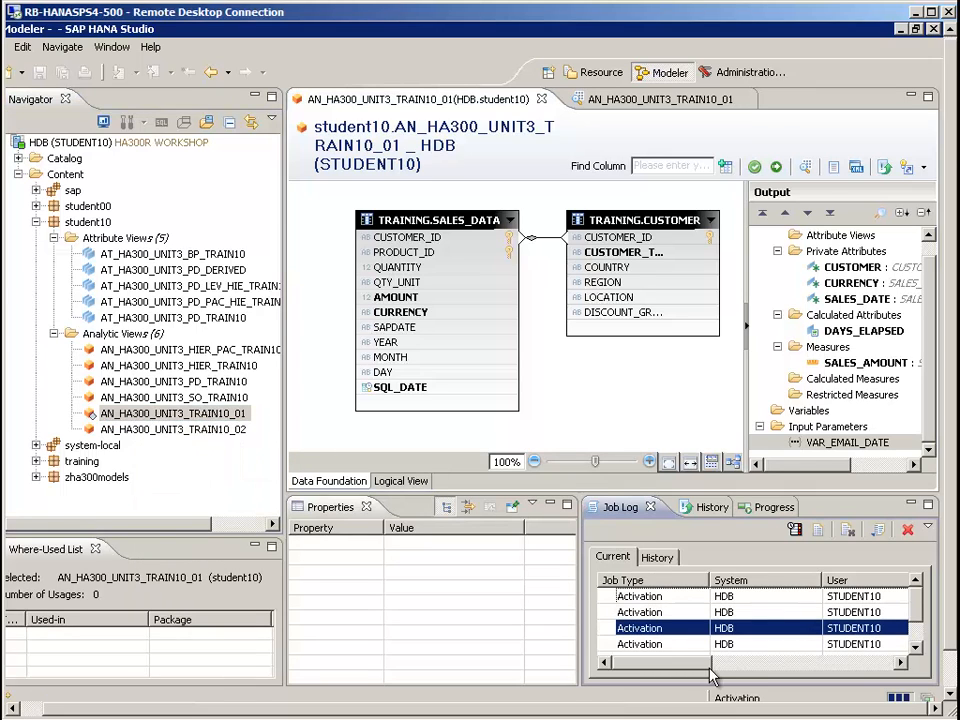
left_click_drag(731, 666, 634, 669)
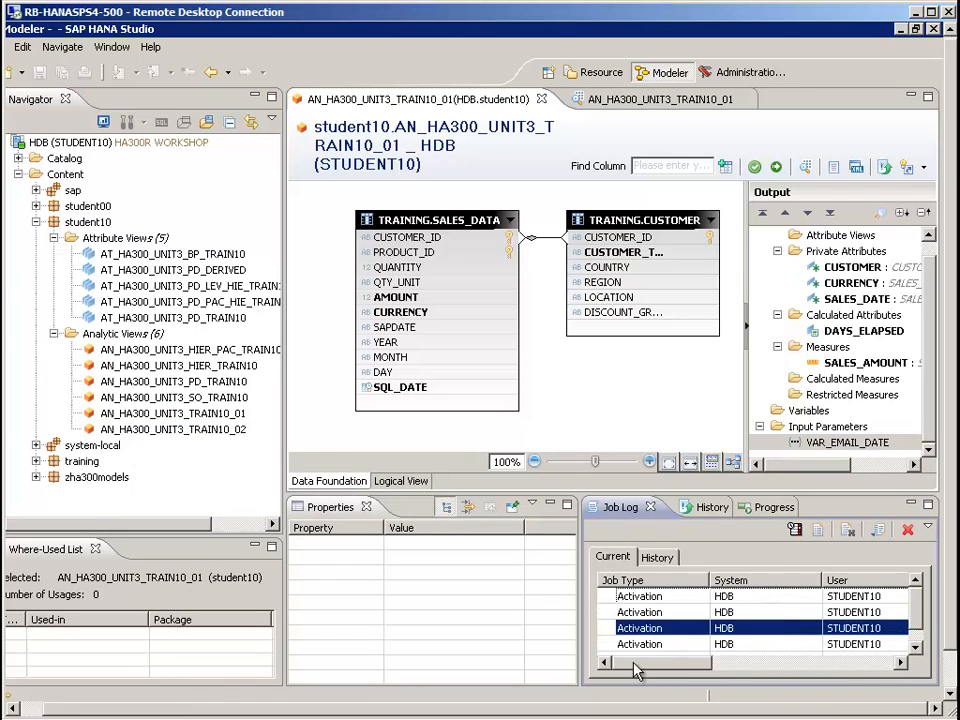
Start a data preview of AN_HA300_UNIT3_TRAIN10_01 and open the calendar for the From value of VAR_EMAIL_DATE
right_click(219, 413)
left_click(260, 553)
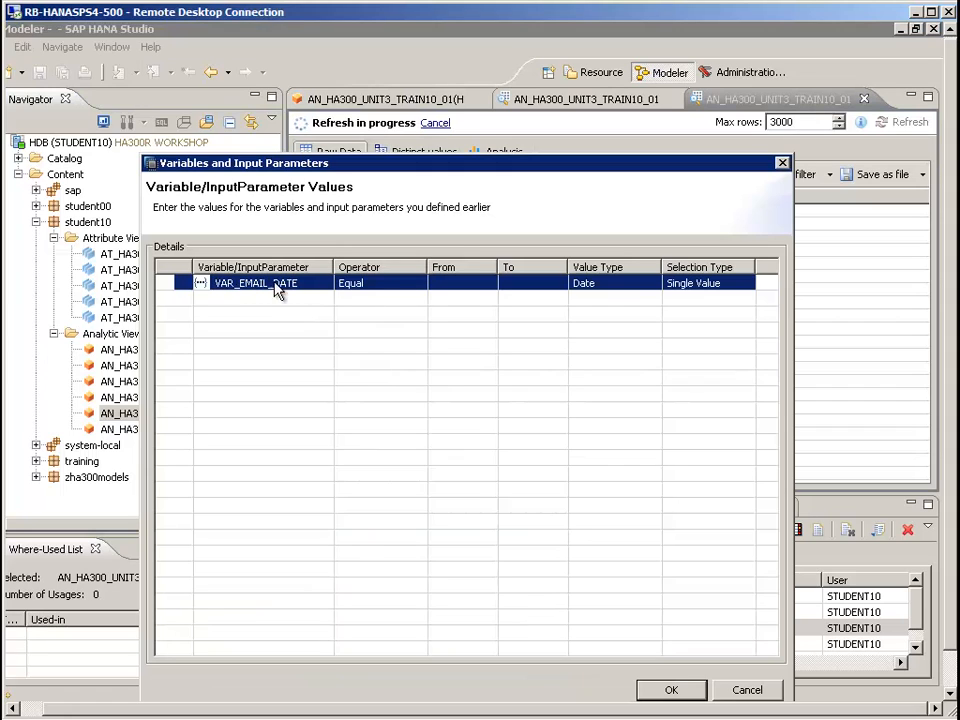
left_click(469, 289)
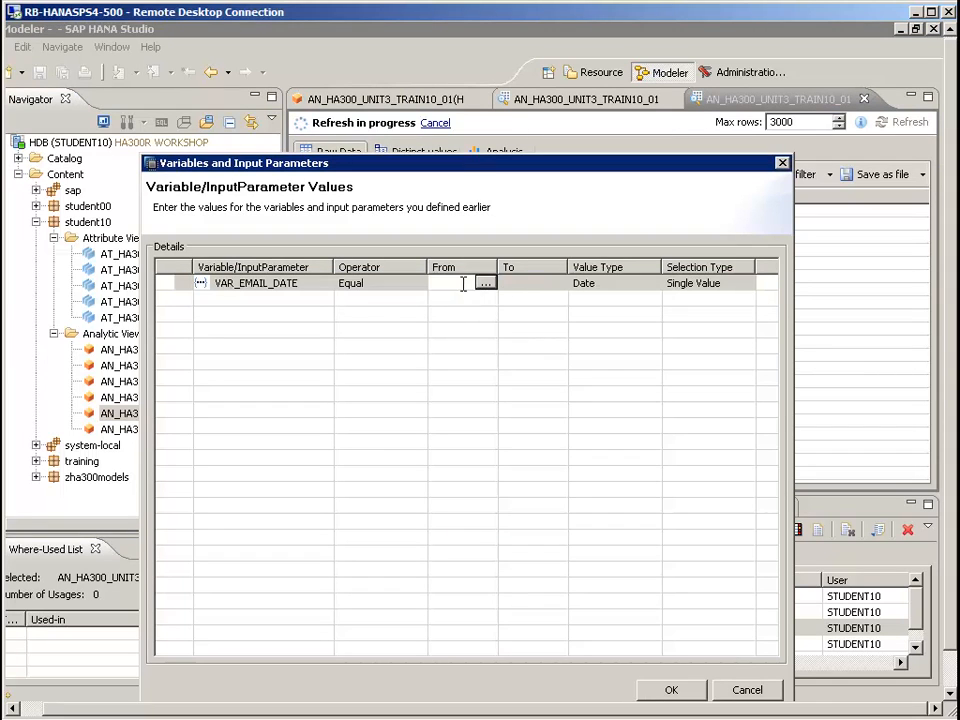
left_click(486, 285)
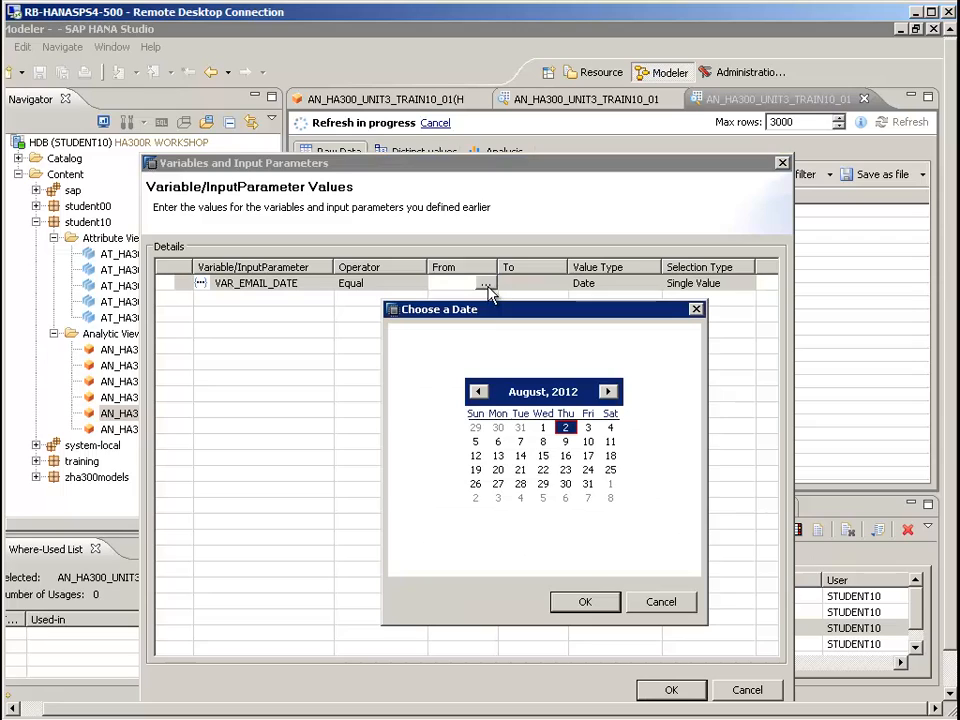
Choose January 1, 2013 as the VAR_EMAIL_DATE value and run the data preview with it
left_click(610, 392)
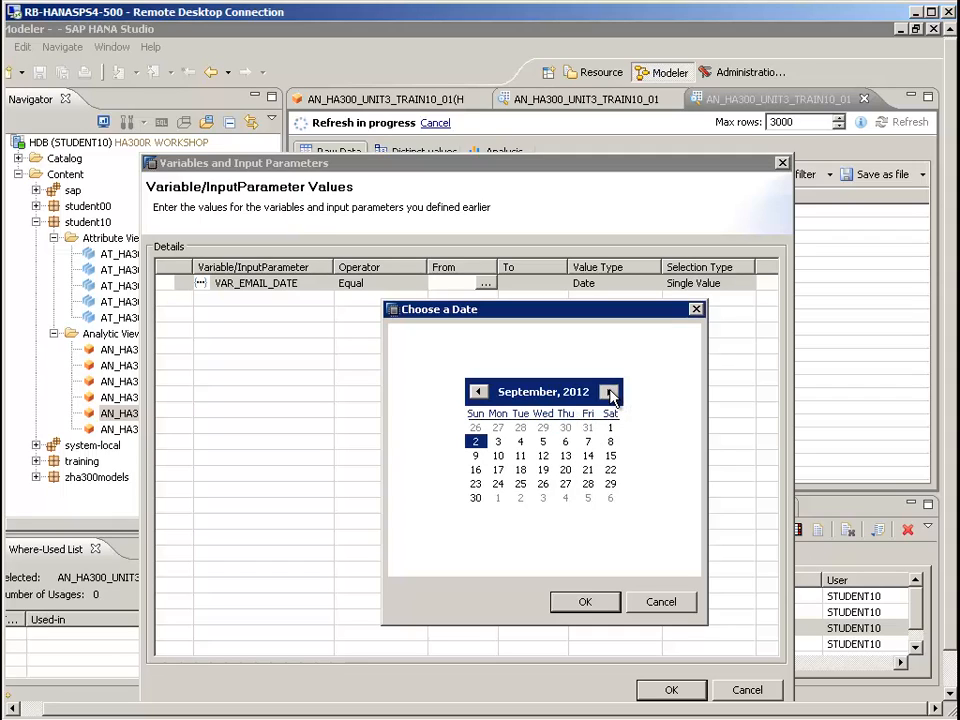
left_click(477, 391)
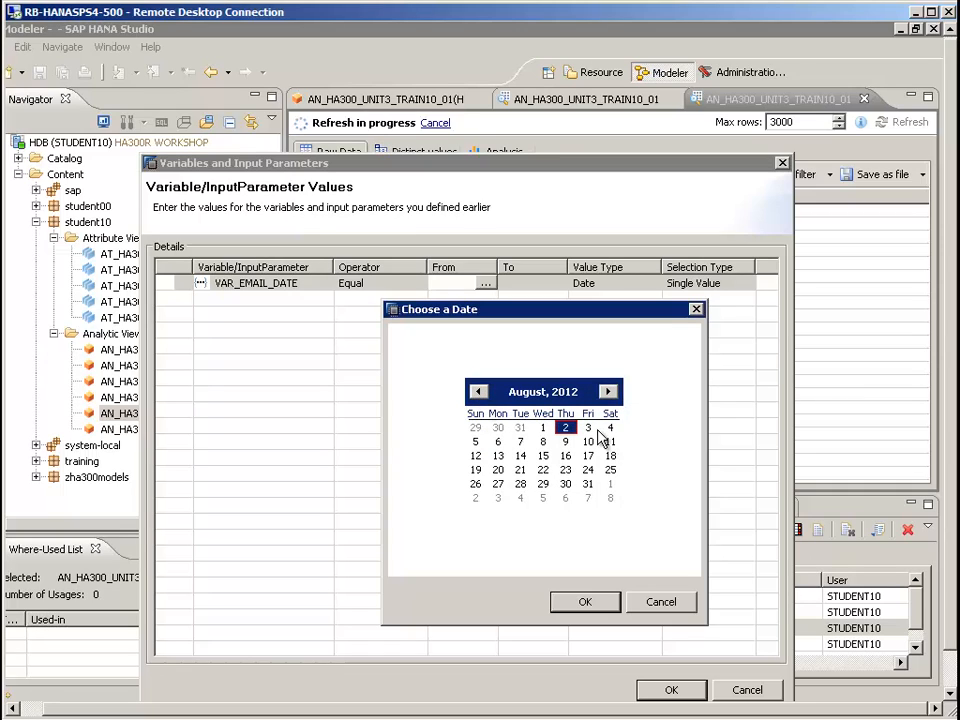
left_click(567, 391)
left_click(592, 387)
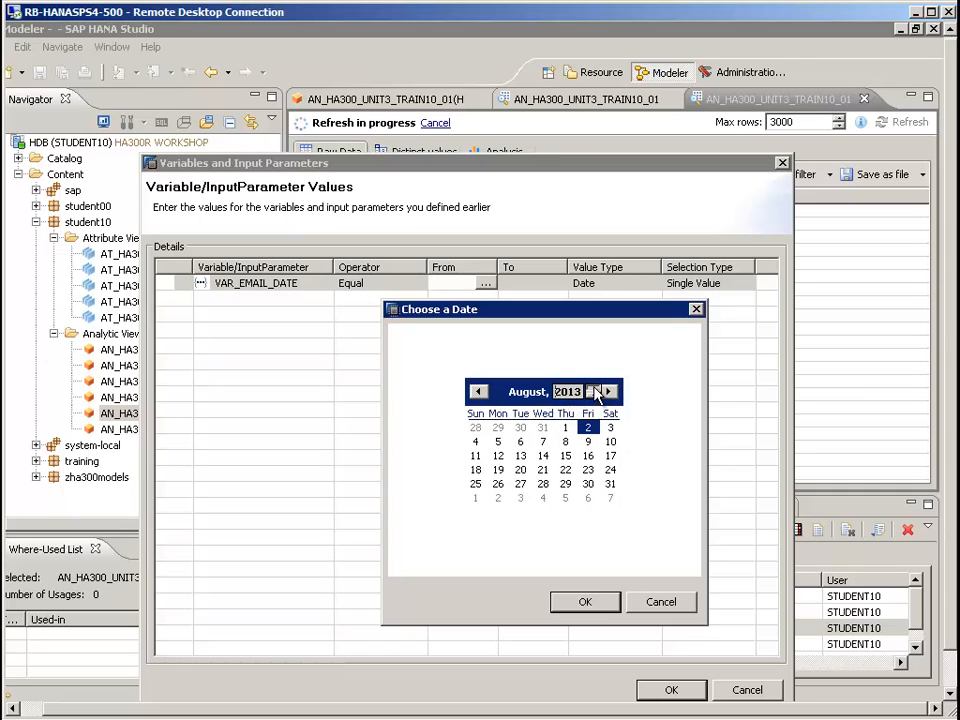
left_click(575, 391)
left_click(479, 393)
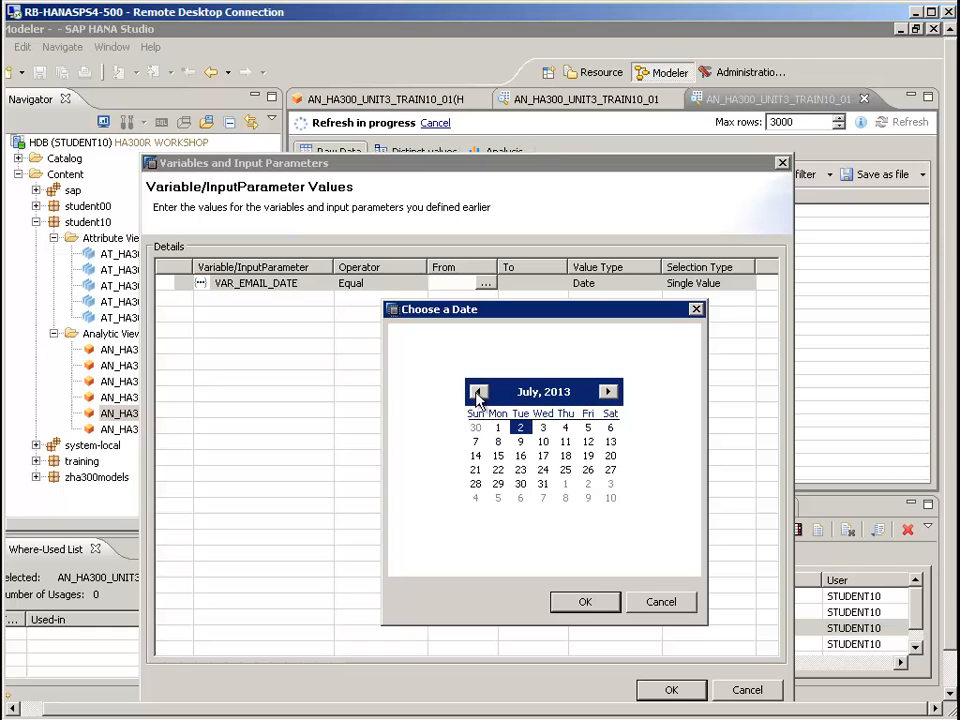
left_click(478, 394)
left_click(478, 393)
left_click(478, 393)
left_click(478, 393)
left_click(478, 393)
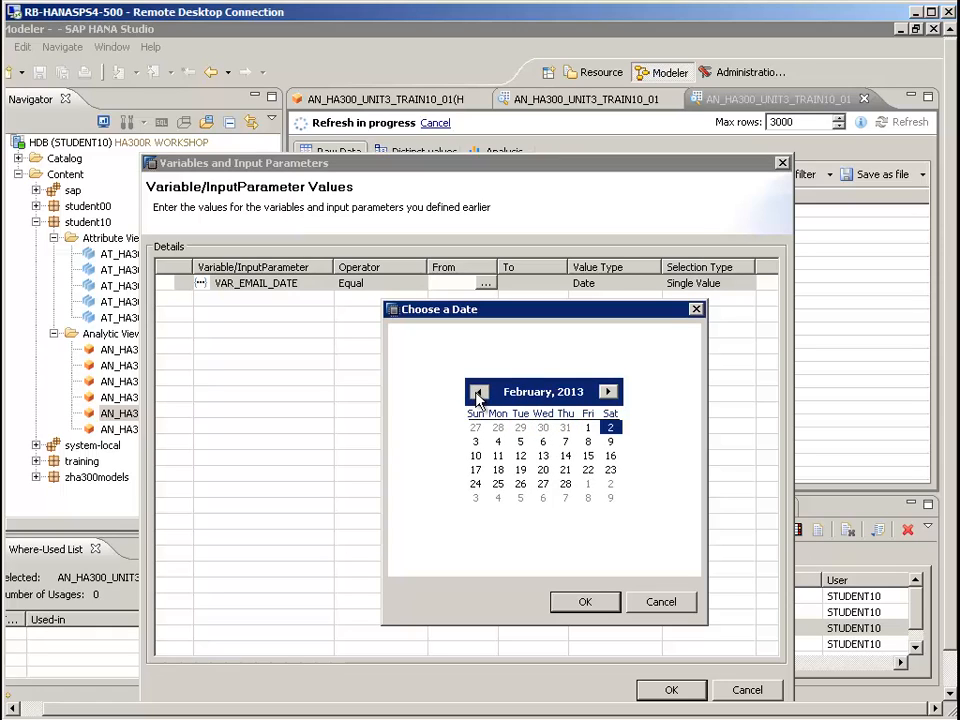
left_click(478, 393)
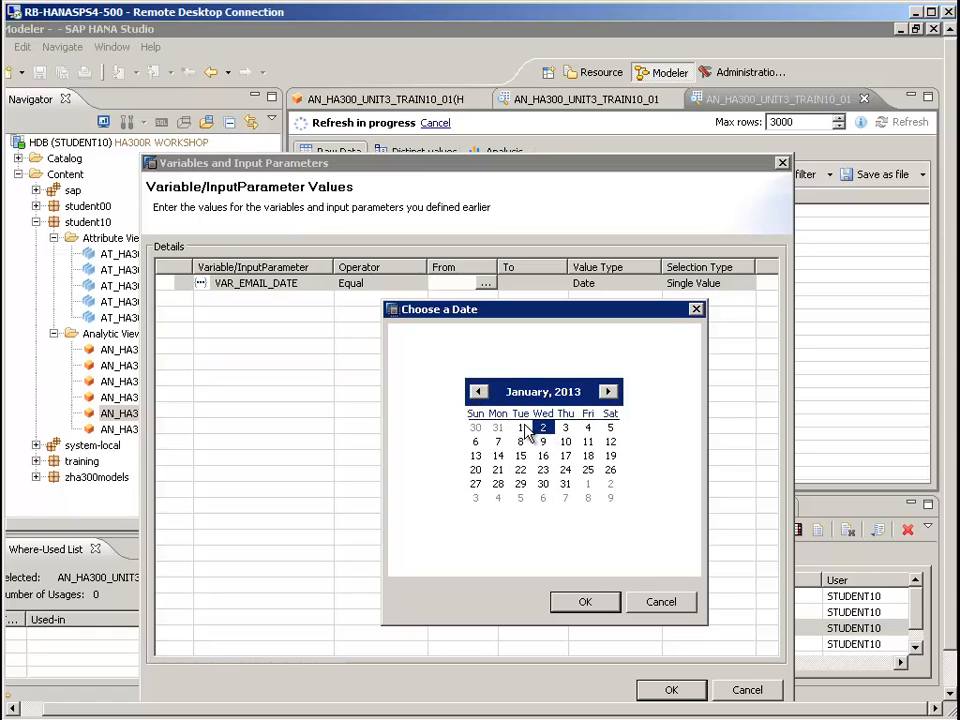
left_click(521, 428)
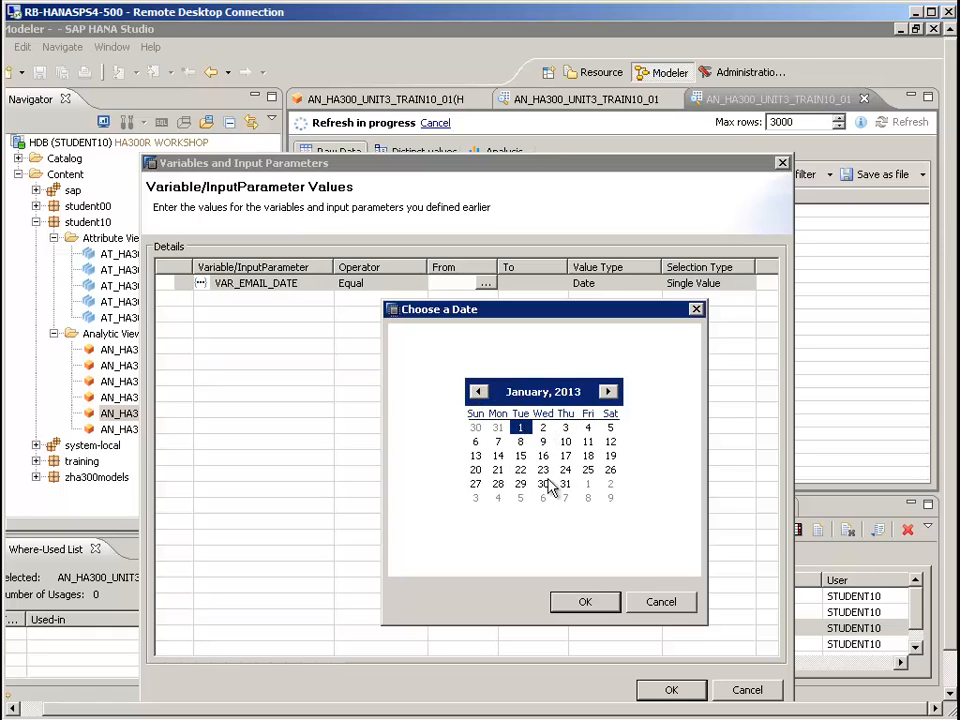
left_click(580, 603)
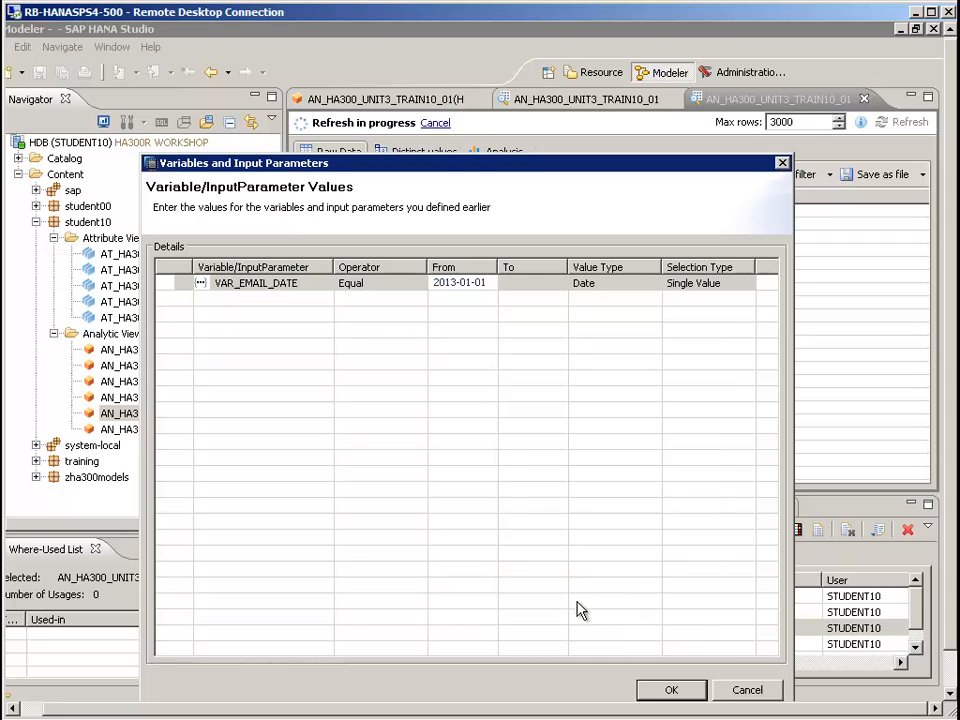
left_click(666, 690)
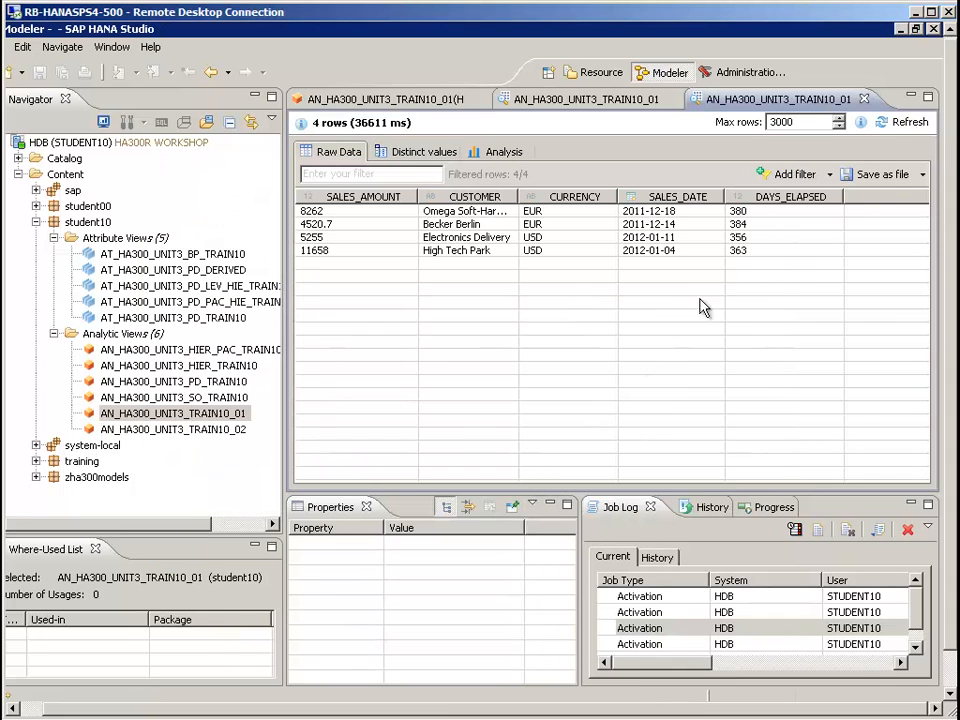
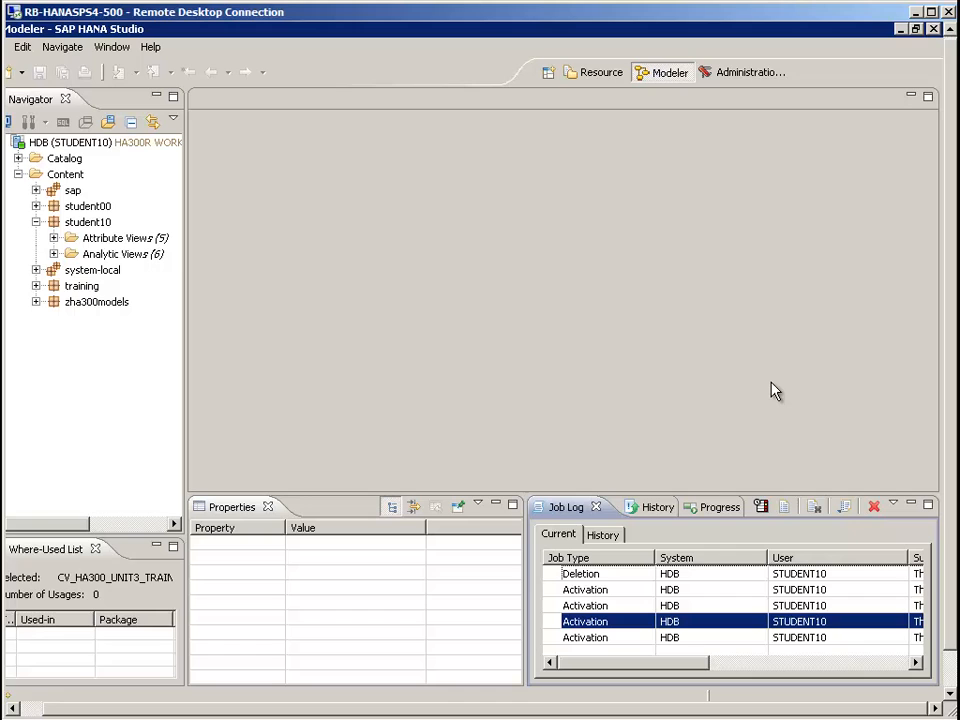
Start a new graphical calculation view in the student10 package and name it CV_HA300_UNIT3_TRAIN10_01
right_click(93, 222)
mouse_move(124, 233)
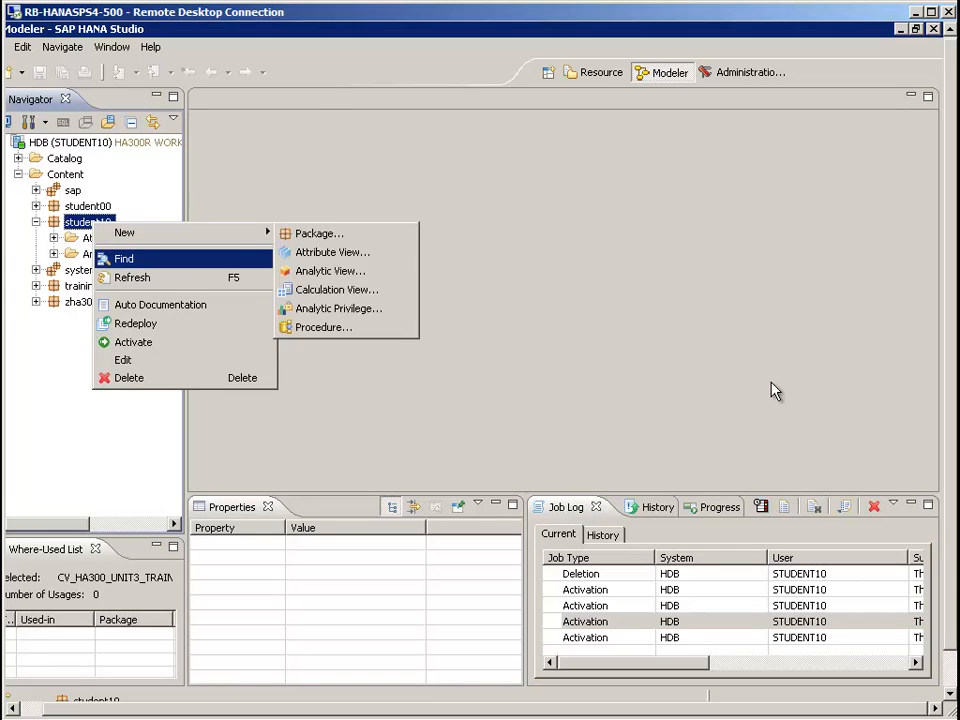
left_click(330, 271)
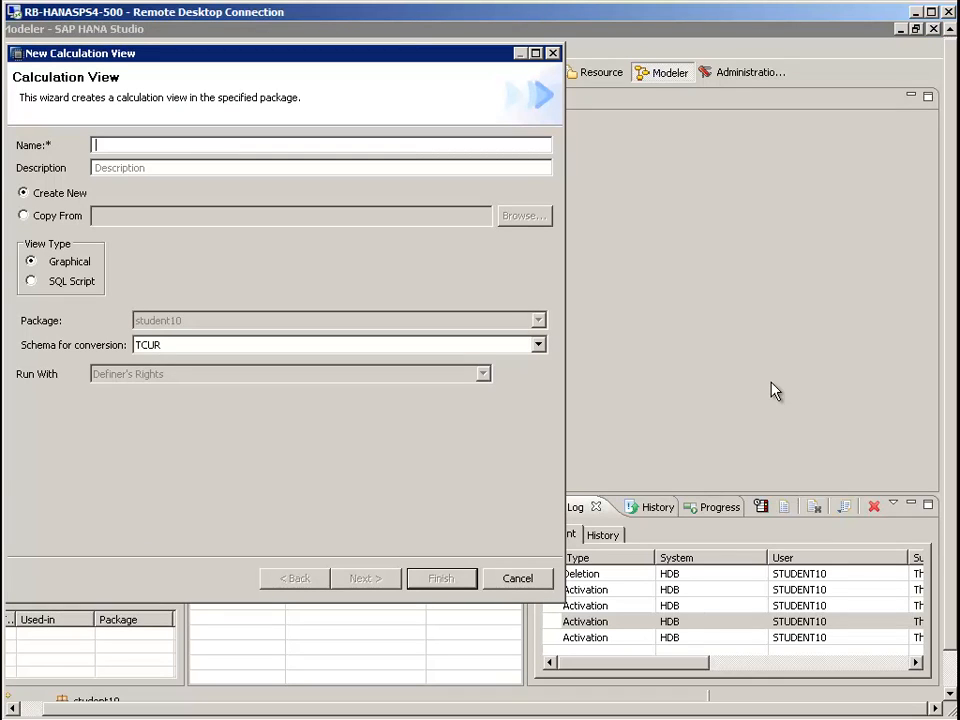
type("CV_HA300")
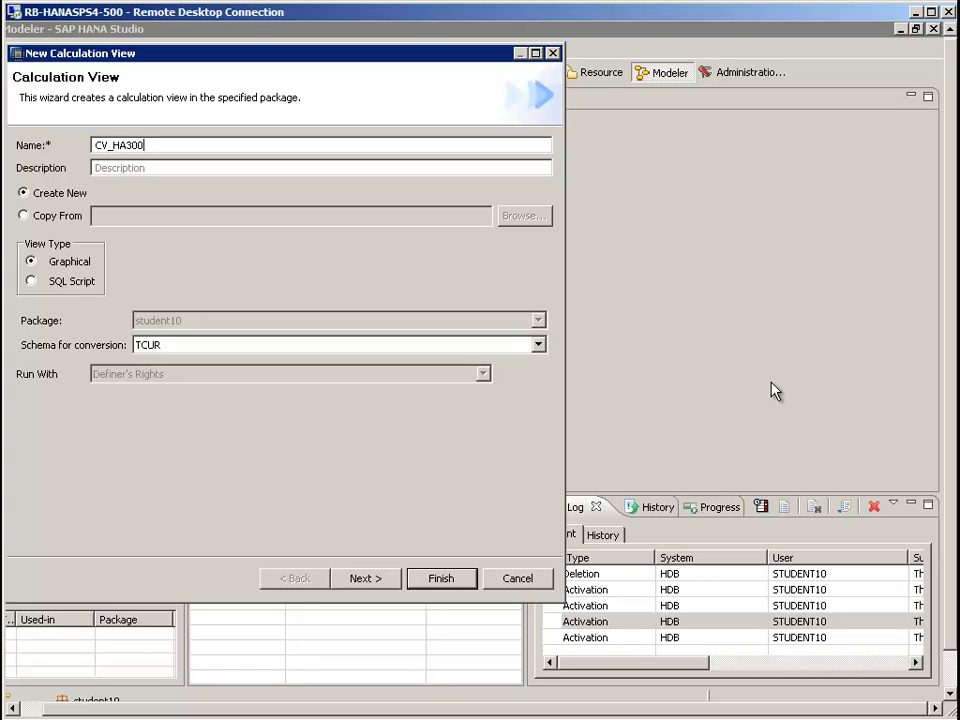
type("_UNIT3_TRAIN10-01")
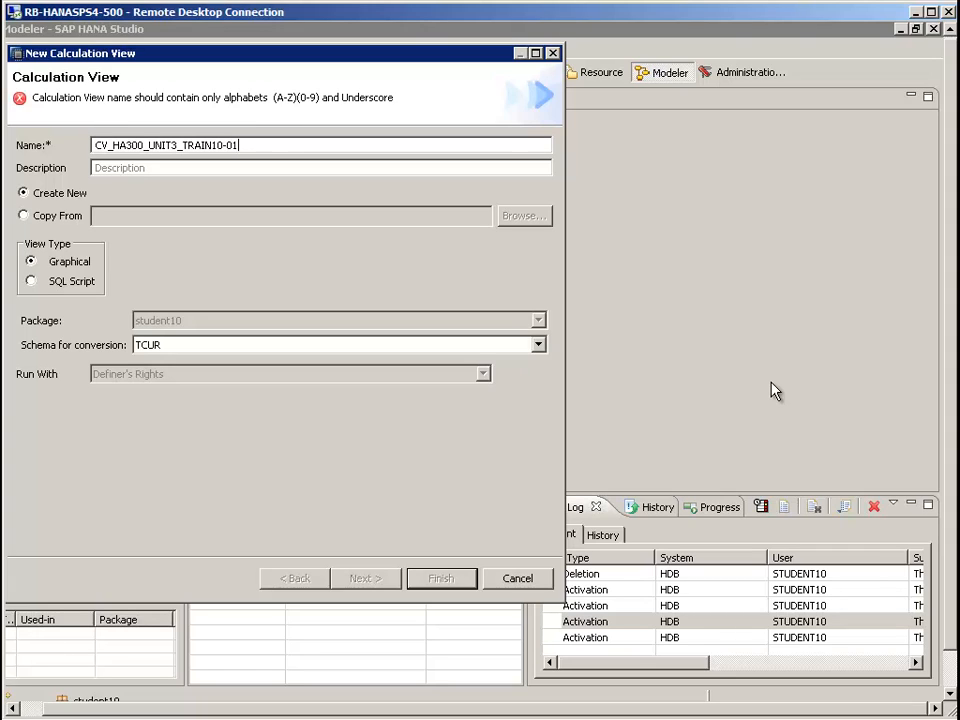
key("Tab")
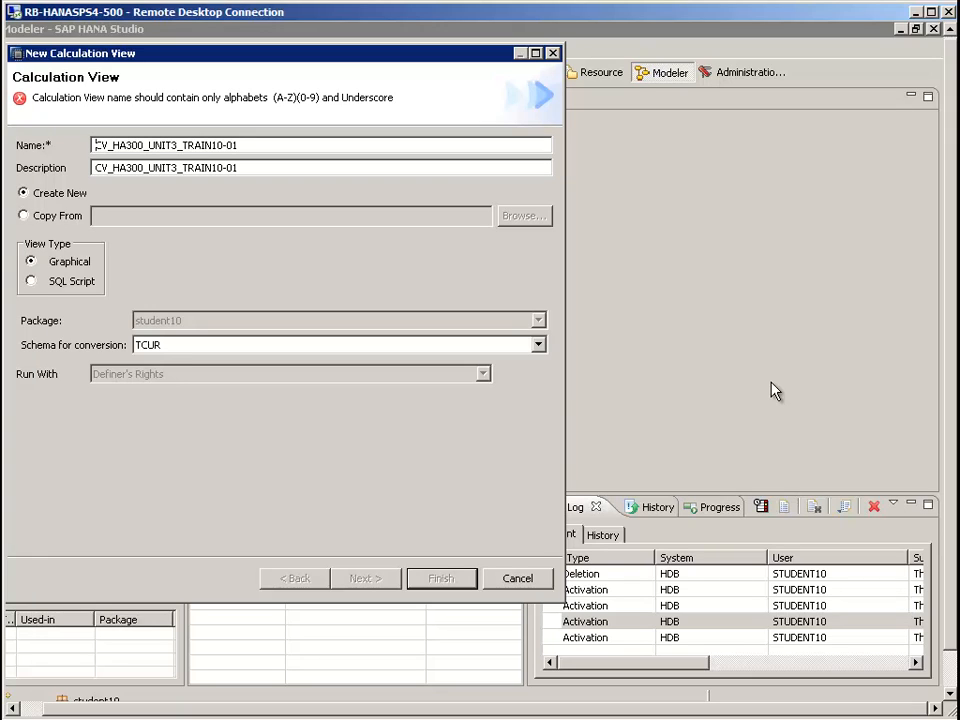
key("End")
key("Left")
key("Left")
key("BackSpace")
type("_")
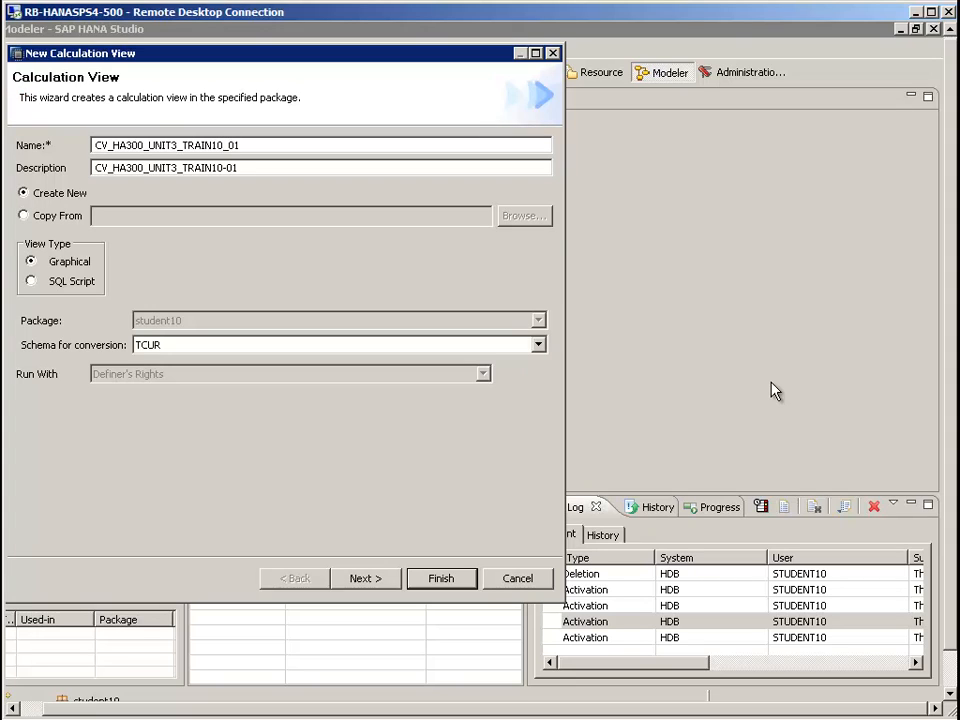
Replace the view's description with Bonus Sales Order Analysis and proceed to the object selection, expanding the Catalog schemas
key("Tab")
key("BackSpace")
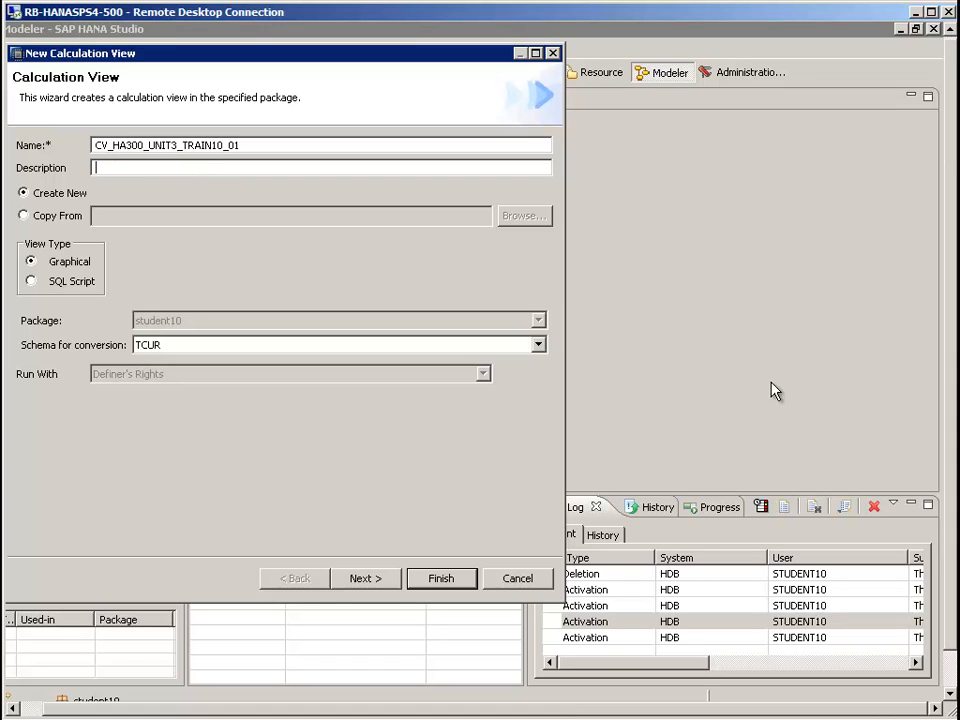
type("Bonus Sales Order Analysis")
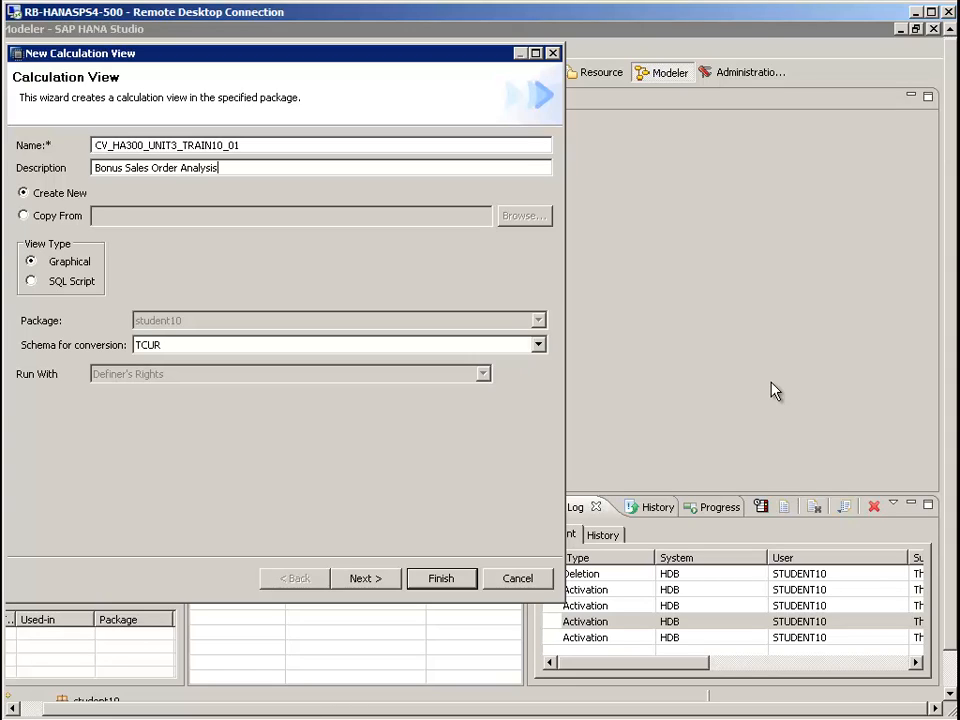
key("alt+n")
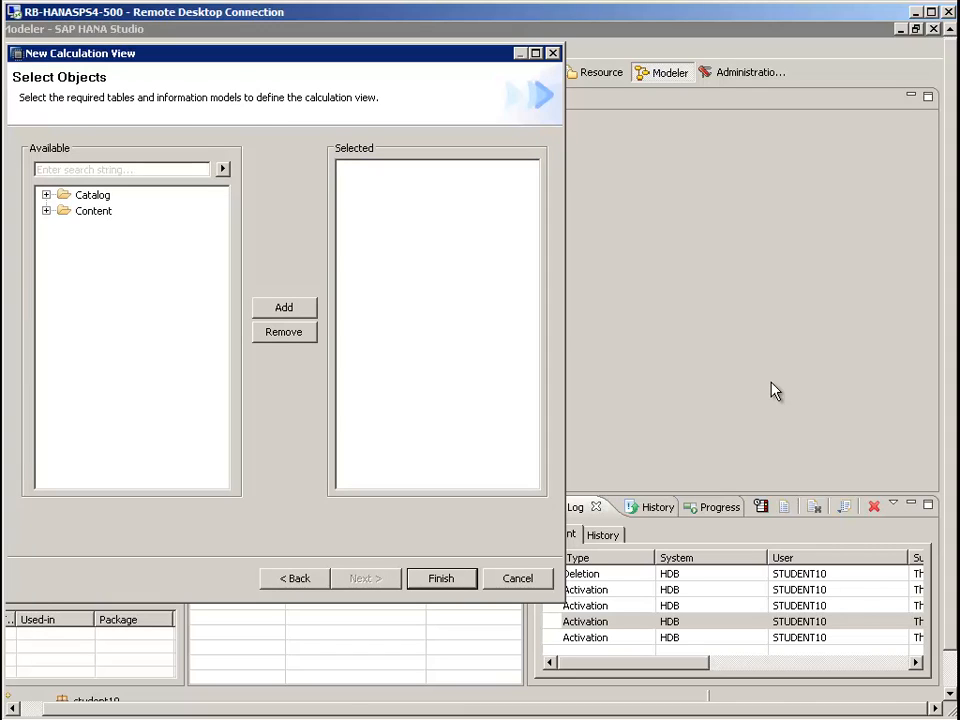
key("Right")
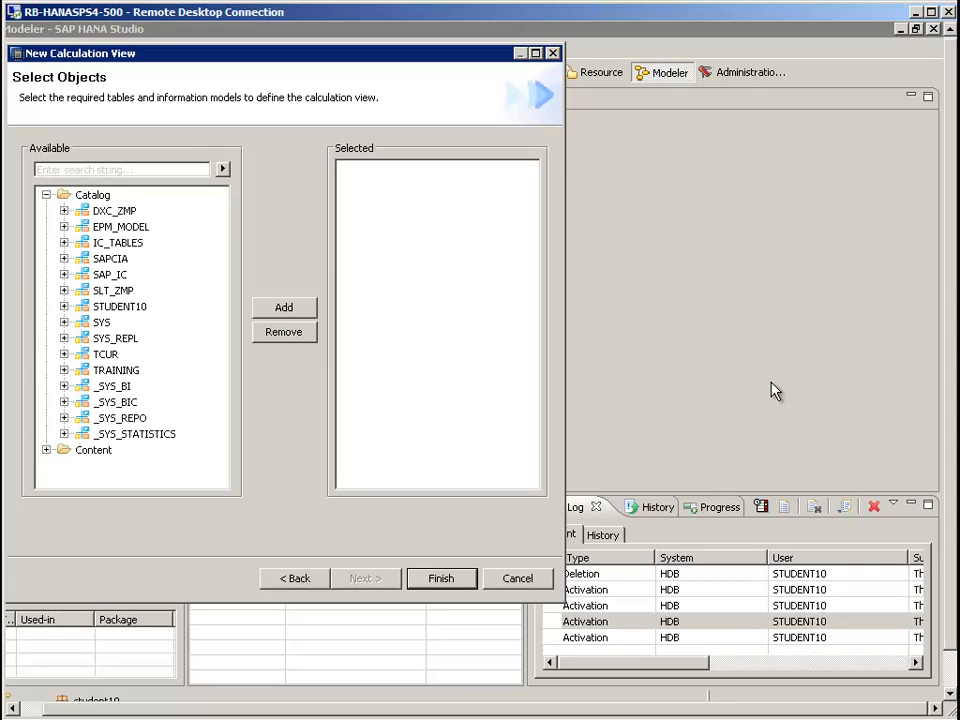
key("Right")
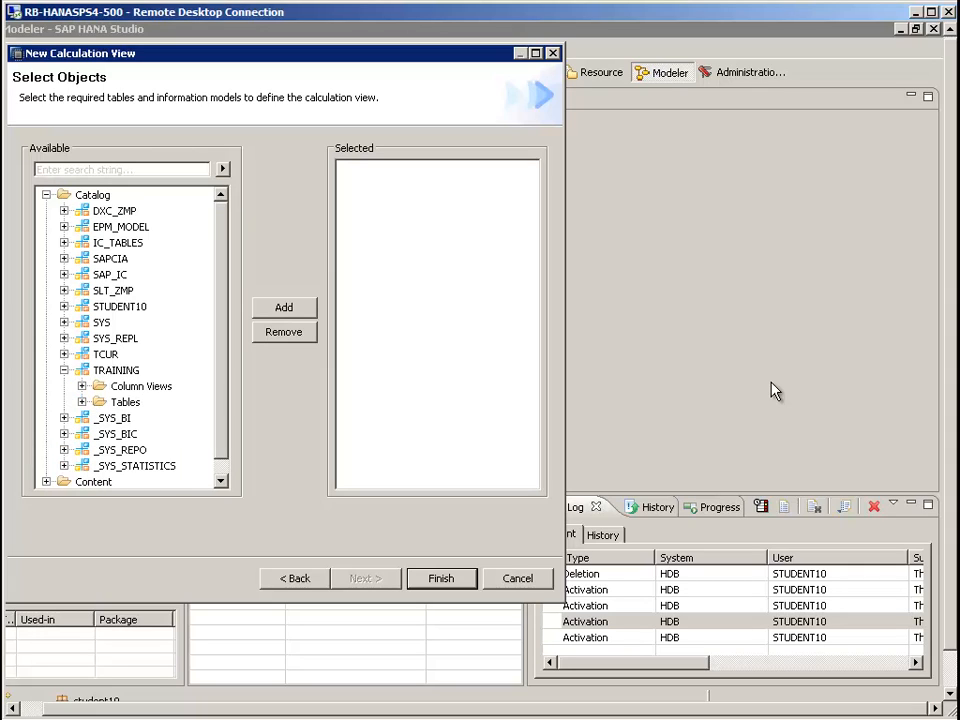
key("Right")
scroll(125, 330, "down", 9)
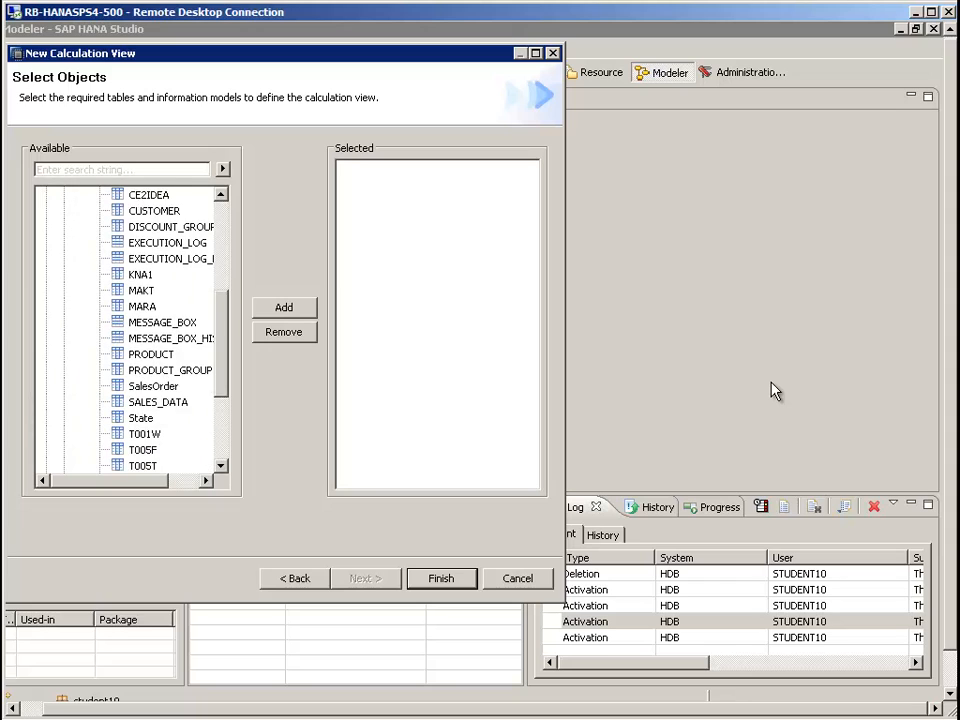
scroll(125, 330, "up", 10)
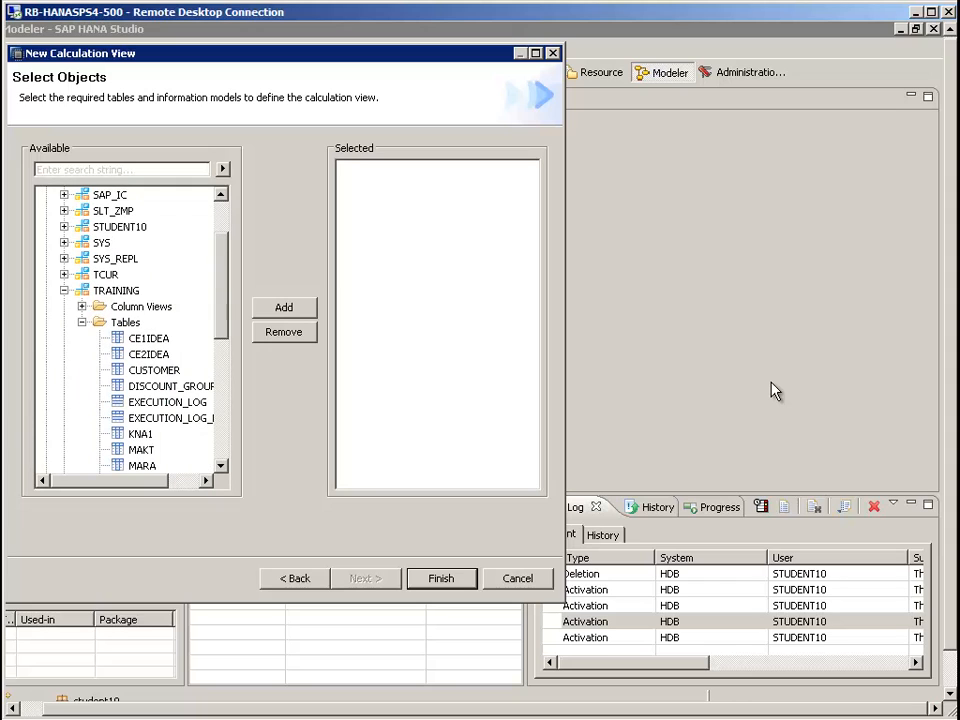
key("Left")
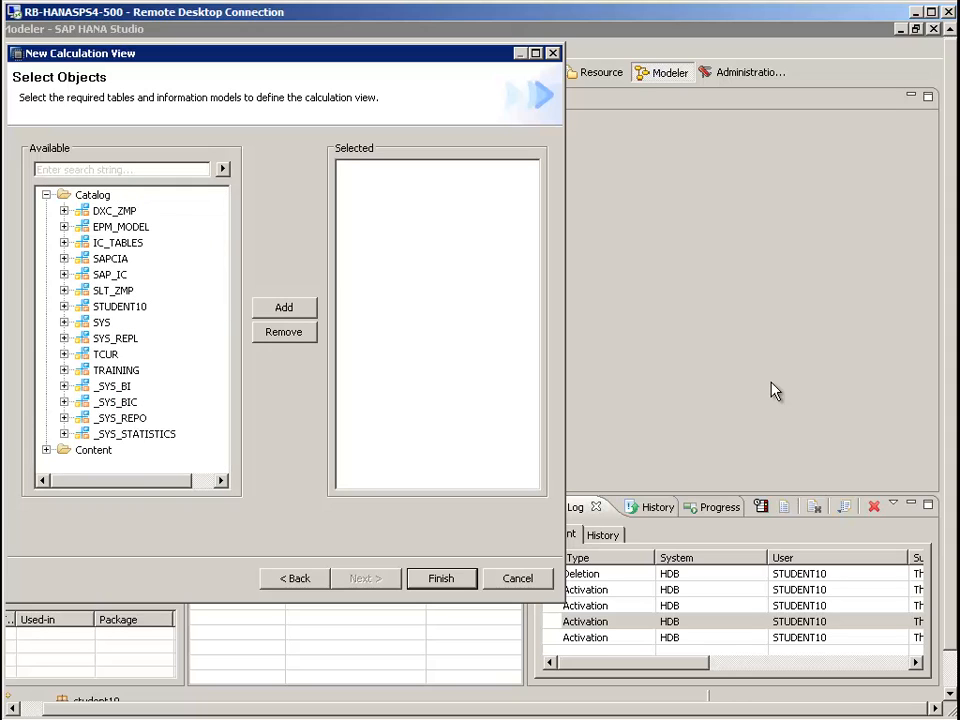
Add the SNWD_SO table from the EPM_MODEL schema to the calculation view and finish creating the view
key("Right")
key("Right")
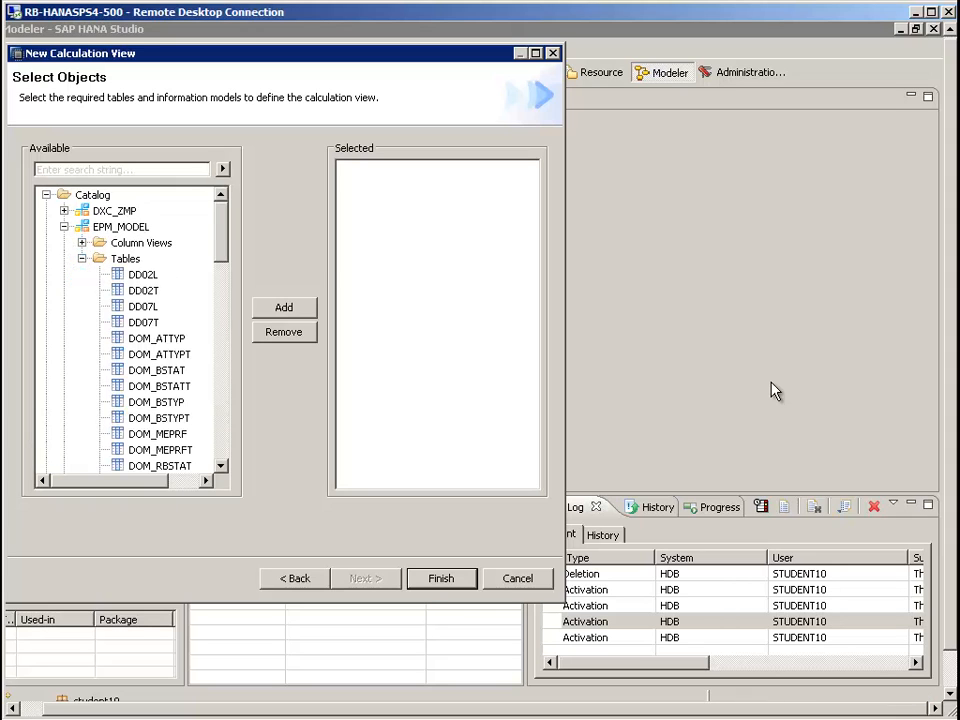
scroll(125, 330, "down", 15)
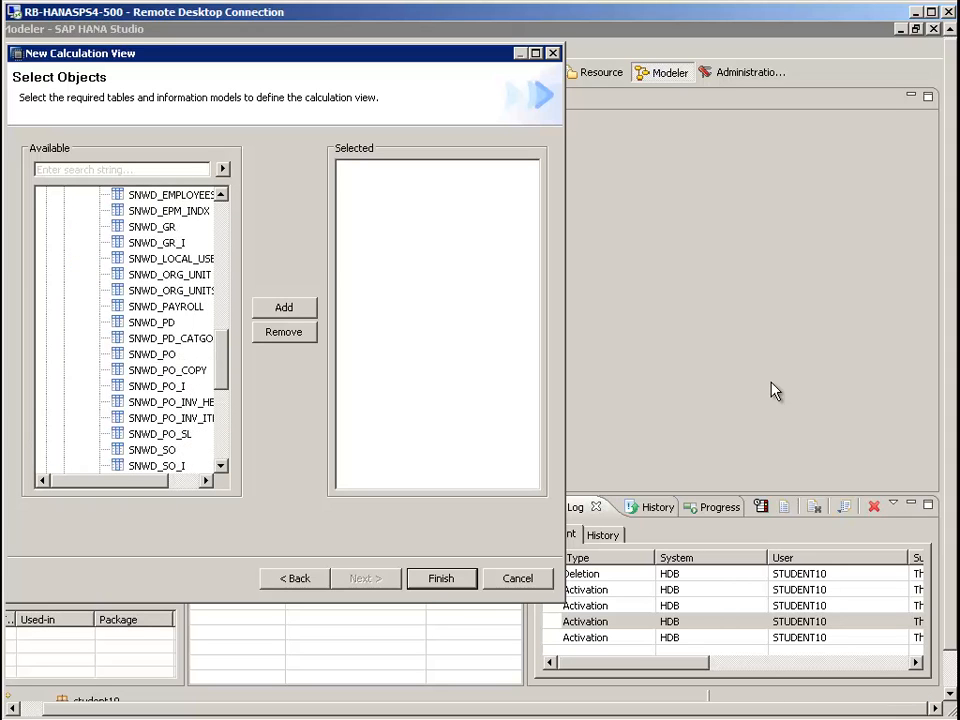
scroll(125, 330, "down", 1)
left_click(152, 354)
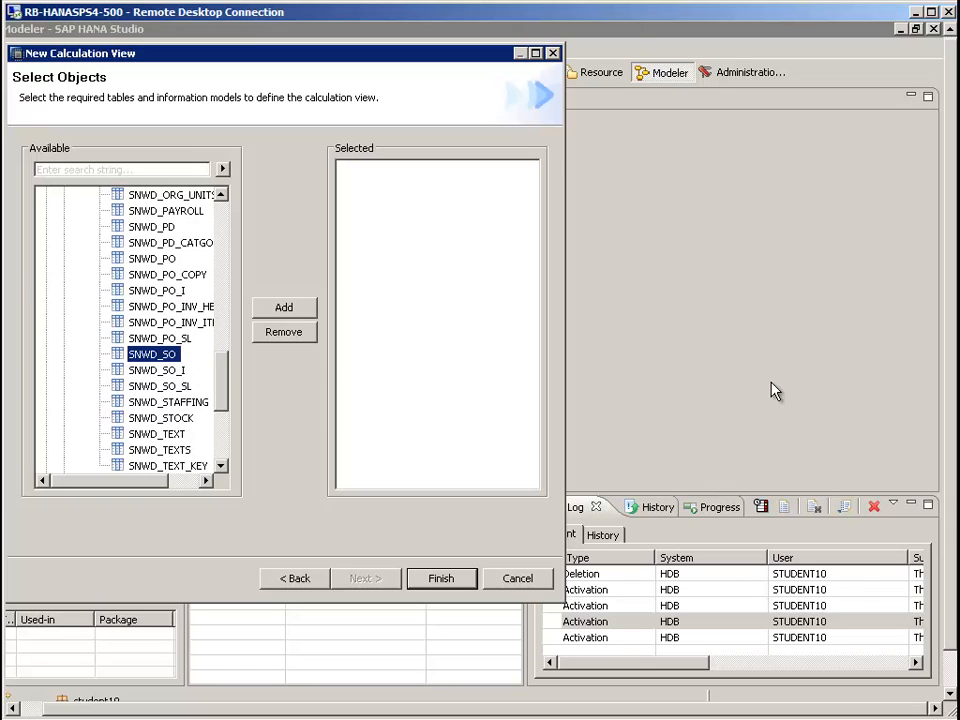
left_click(284, 307)
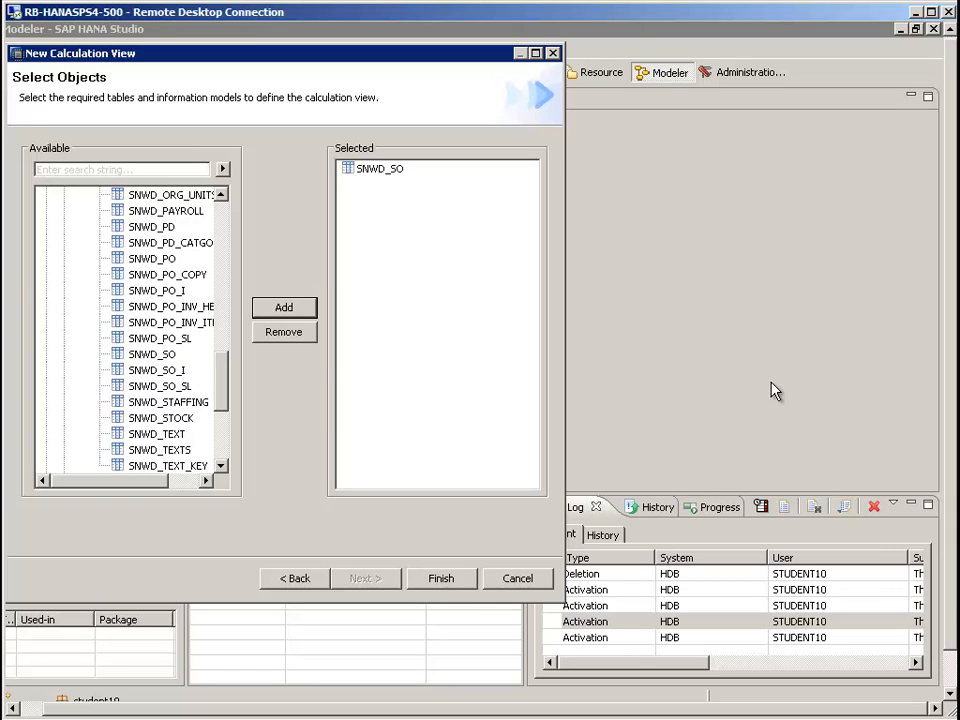
left_click(441, 578)
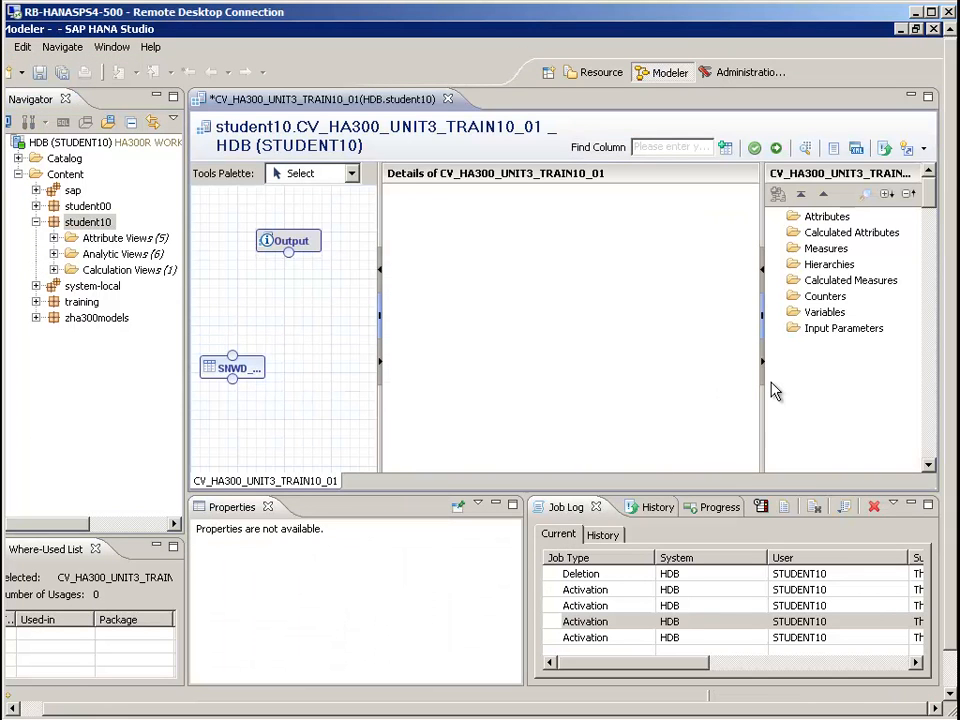
Reposition the SNWD_SO node below the Output node and resize the editor areas to enlarge the diagram and show the output pane
left_click(240, 368)
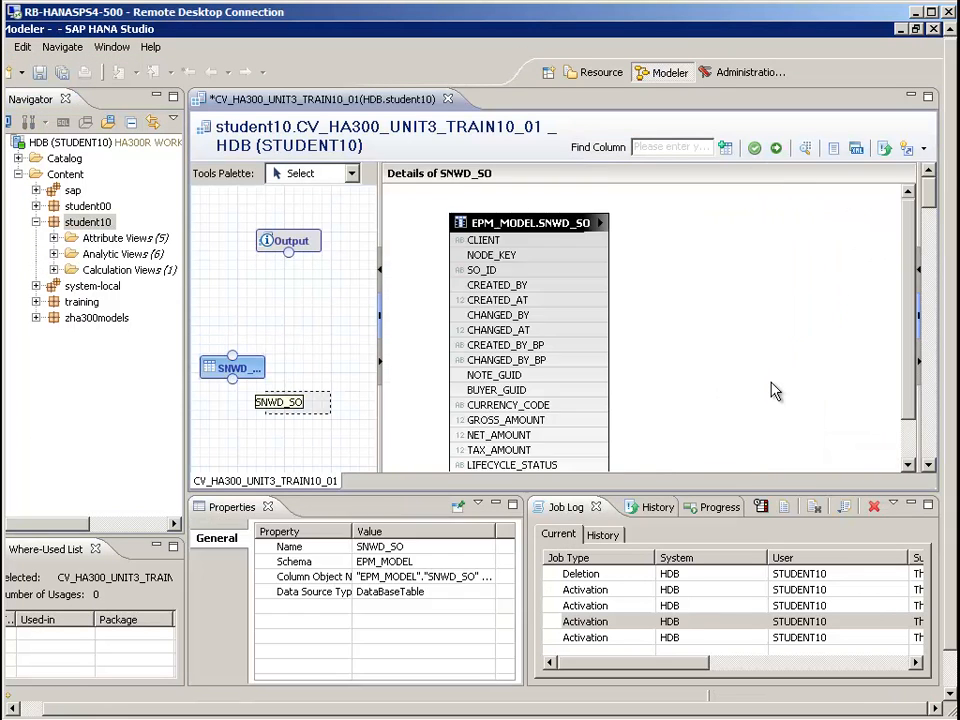
left_click_drag(240, 368, 315, 413)
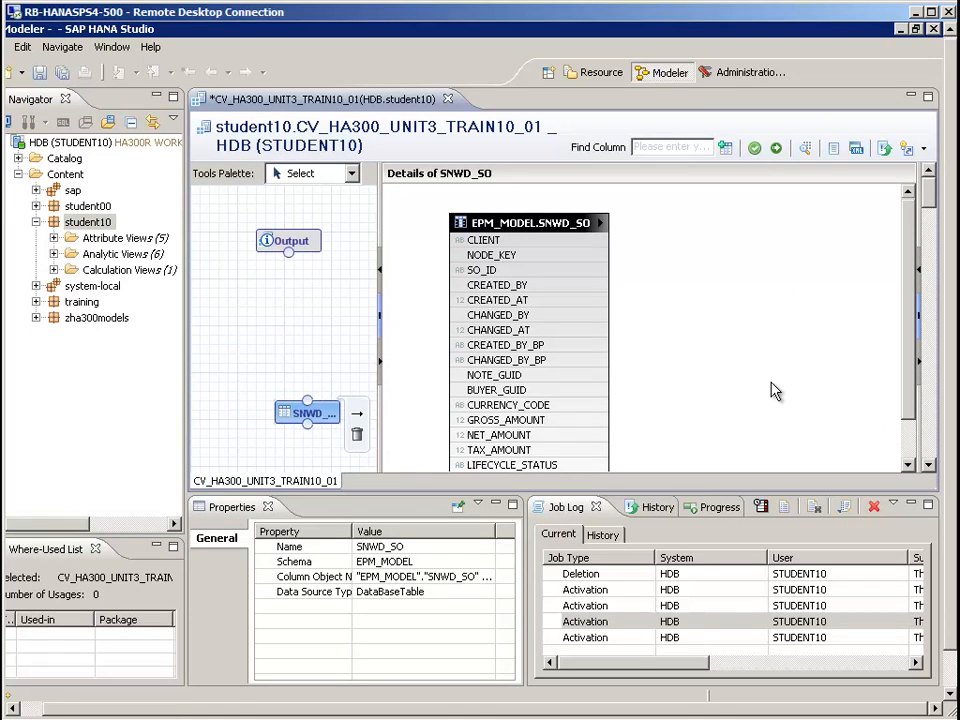
left_click_drag(380, 316, 454, 316)
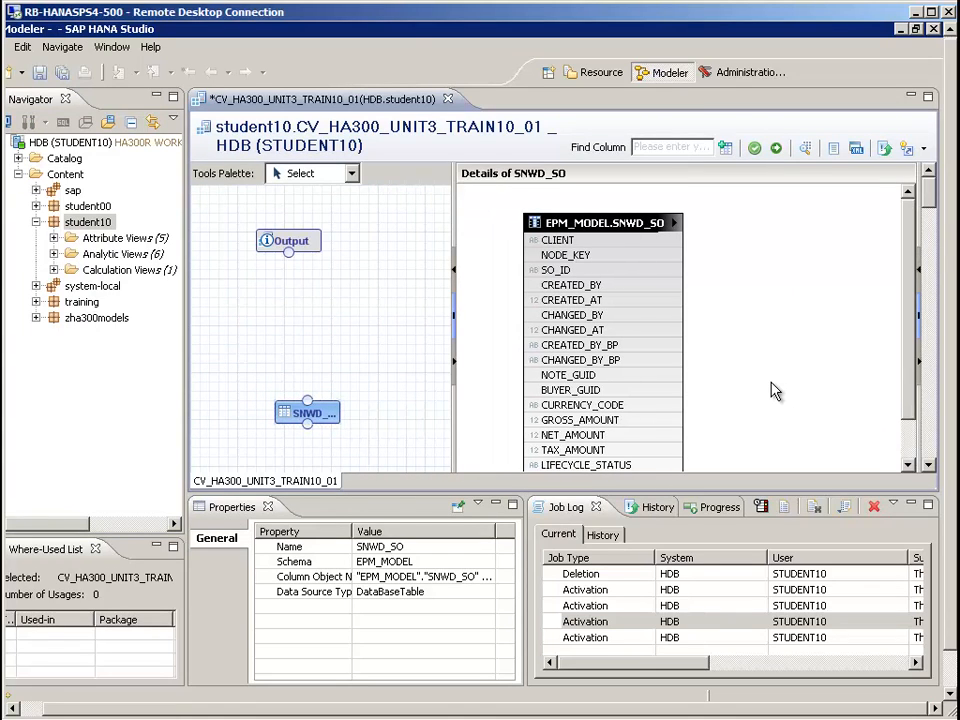
left_click_drag(600, 493, 600, 540)
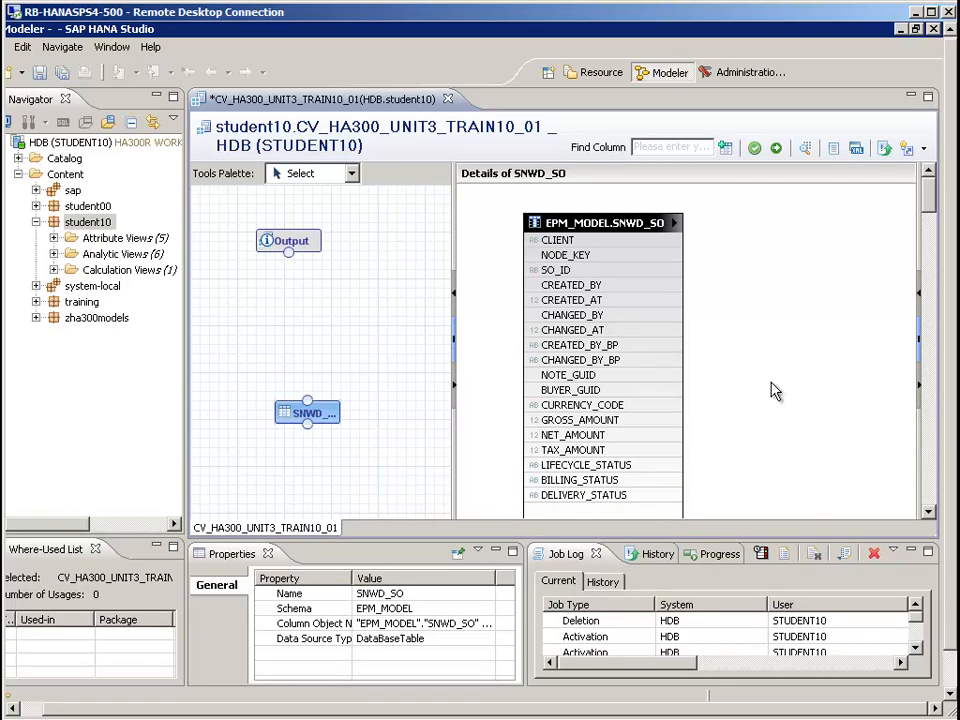
left_click_drag(919, 338, 794, 338)
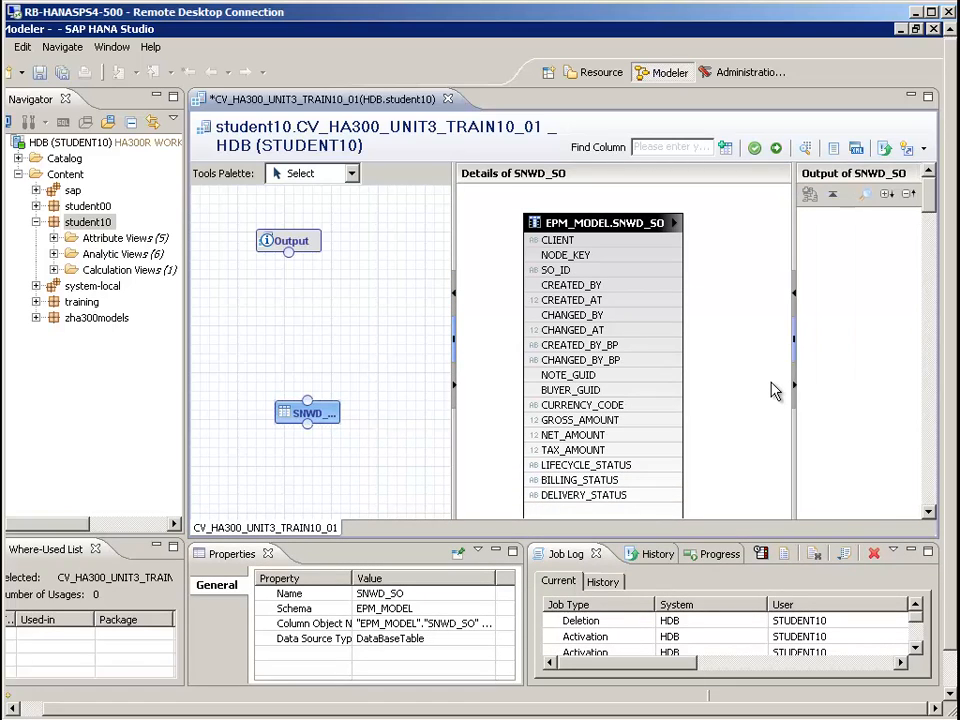
mouse_move(300, 411)
left_click(290, 241)
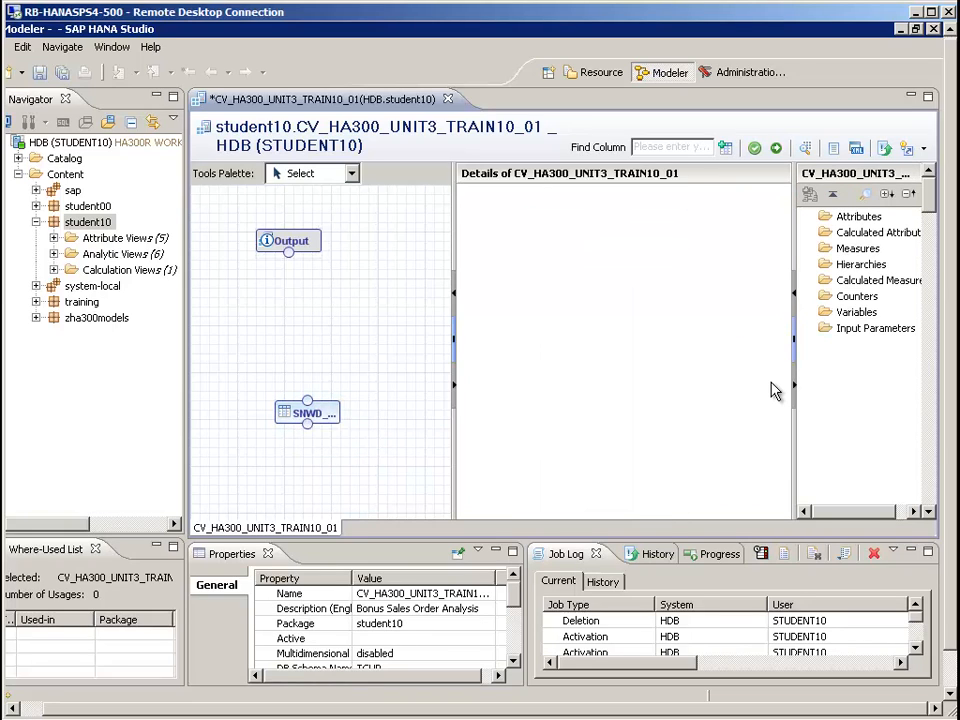
mouse_move(305, 413)
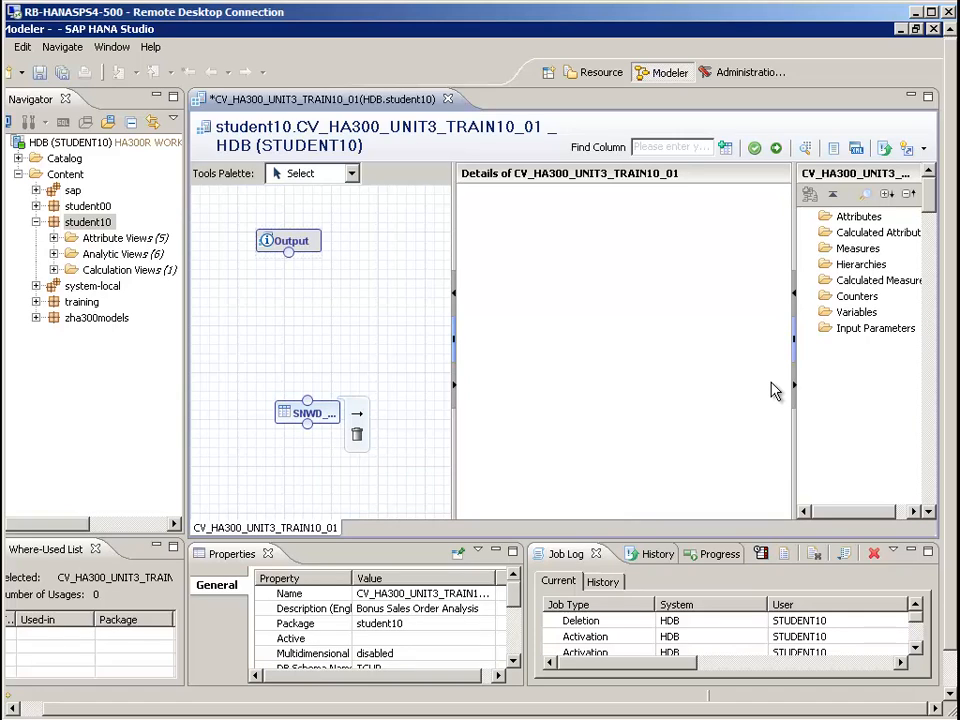
left_click(305, 413)
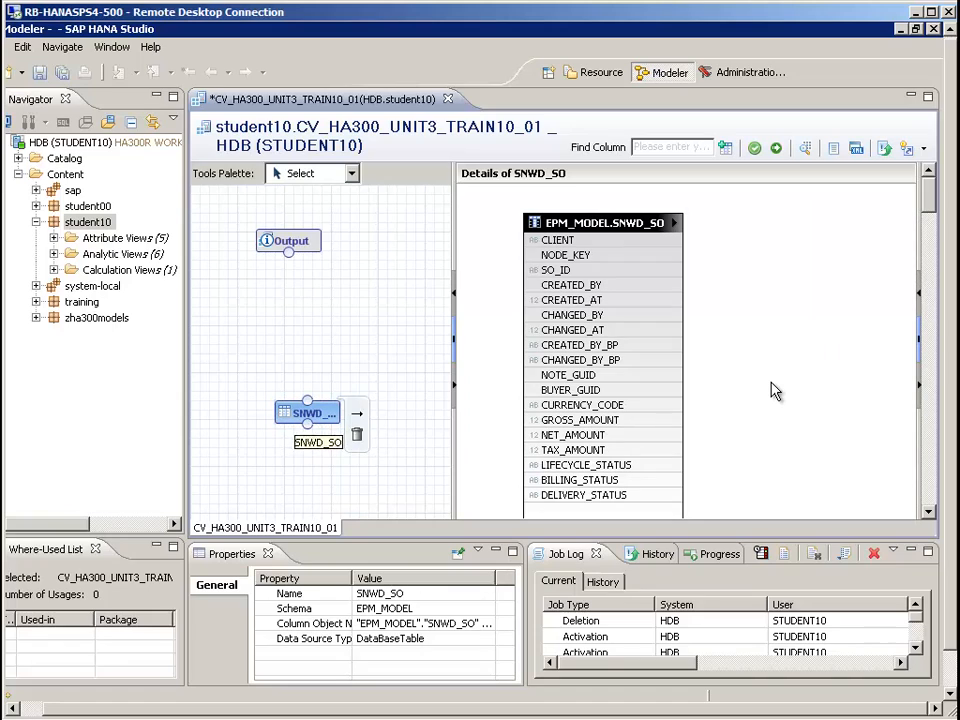
Add an Aggregation node, place it between the Output and SNWD_SO nodes, and connect SNWD_SO to it as input
left_click(300, 173)
key("Down")
key("Down")
key("Down")
key("Down")
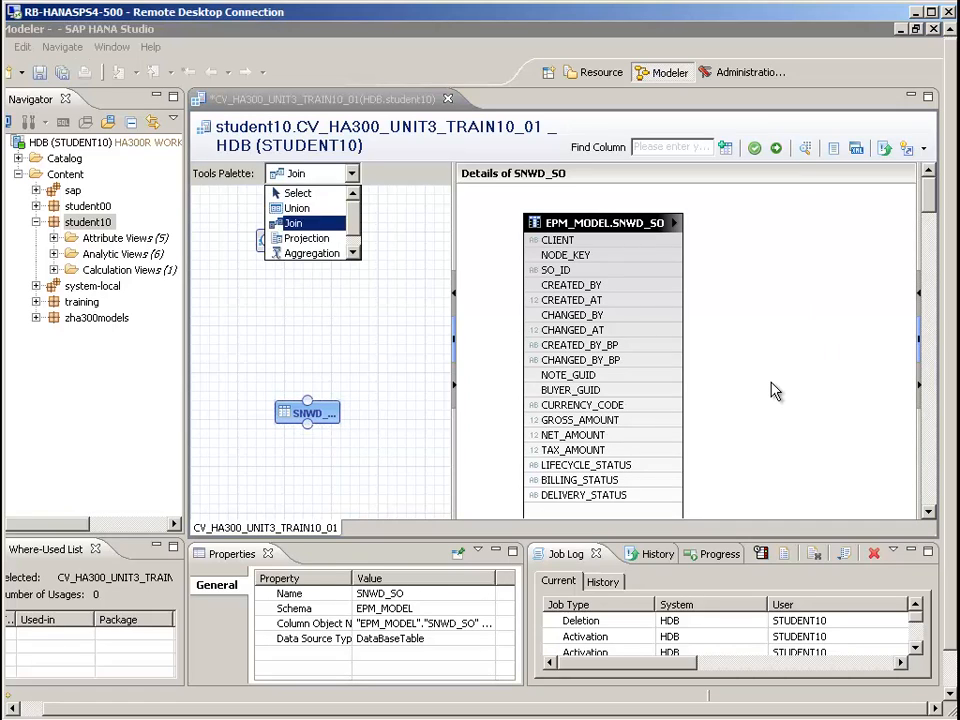
key("Up")
key("Up")
key("Up")
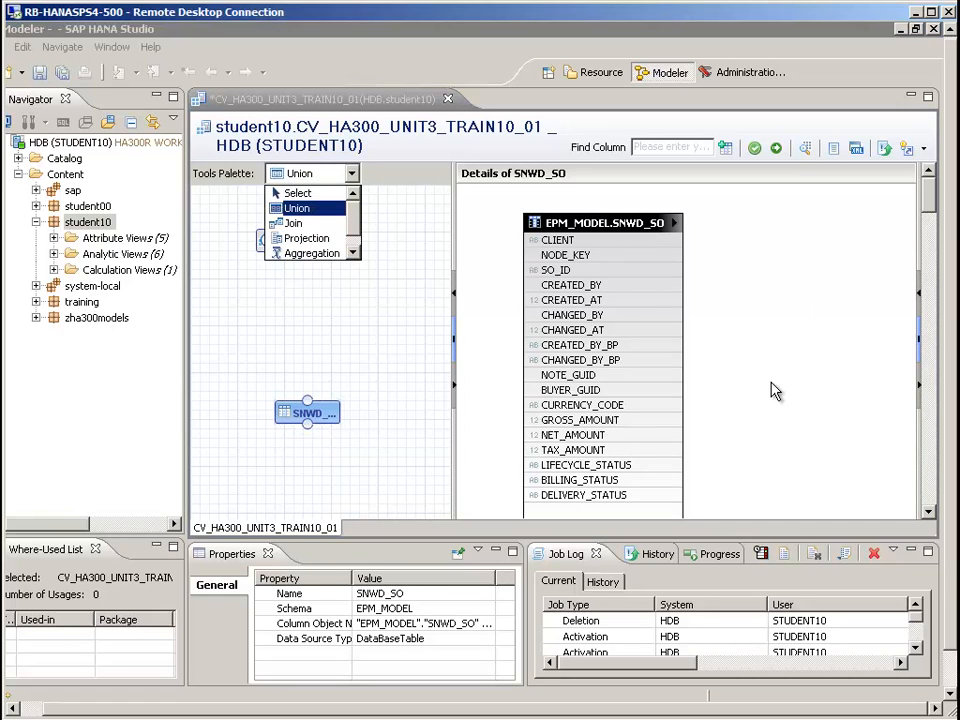
key("Down")
key("Down")
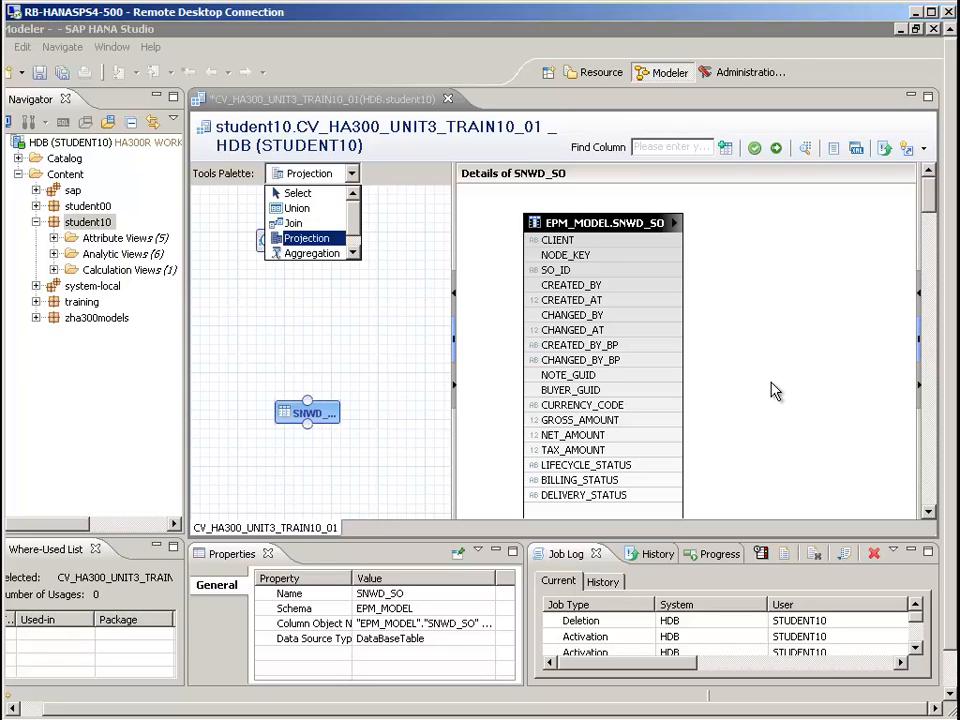
key("Up")
key("Up")
key("Down")
key("Down")
key("Down")
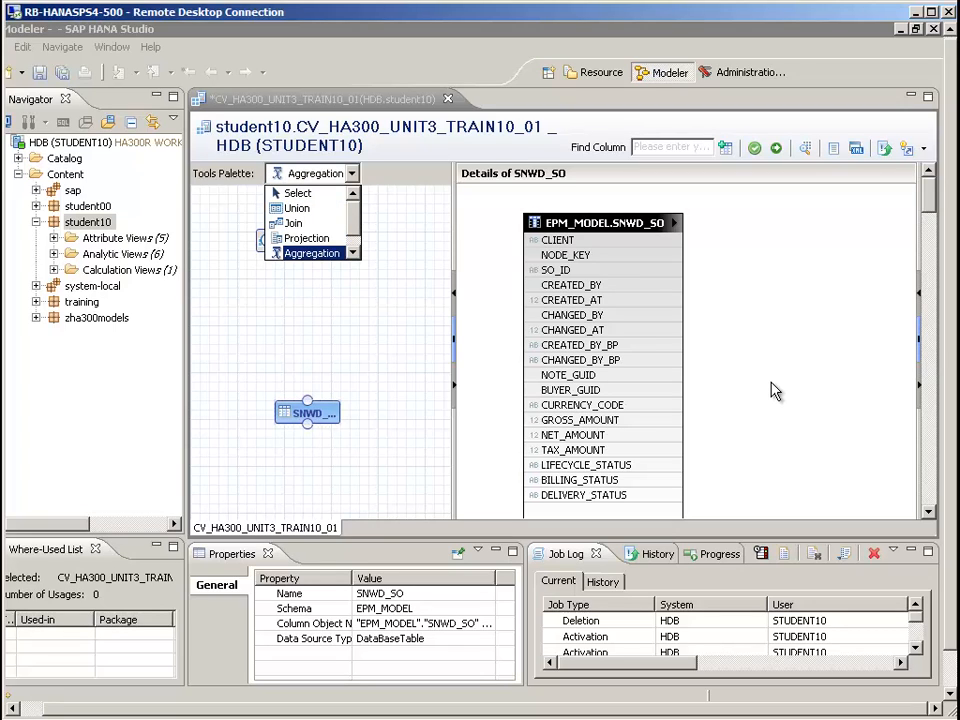
key("Return")
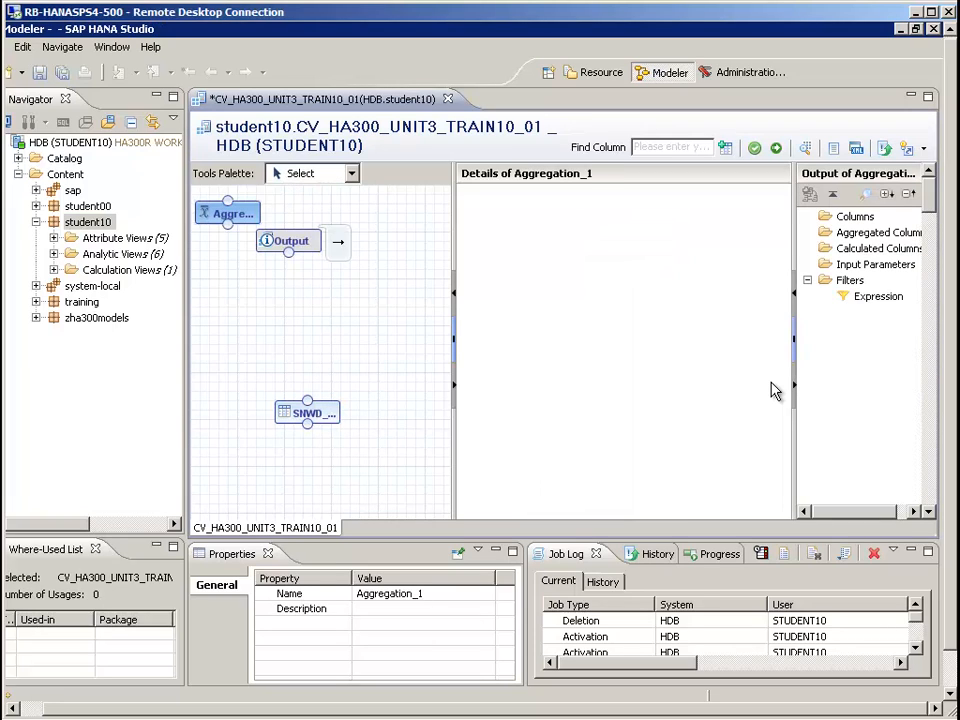
mouse_move(216, 212)
left_mouse_down()
mouse_move(305, 327)
mouse_move(286, 328)
left_mouse_up()
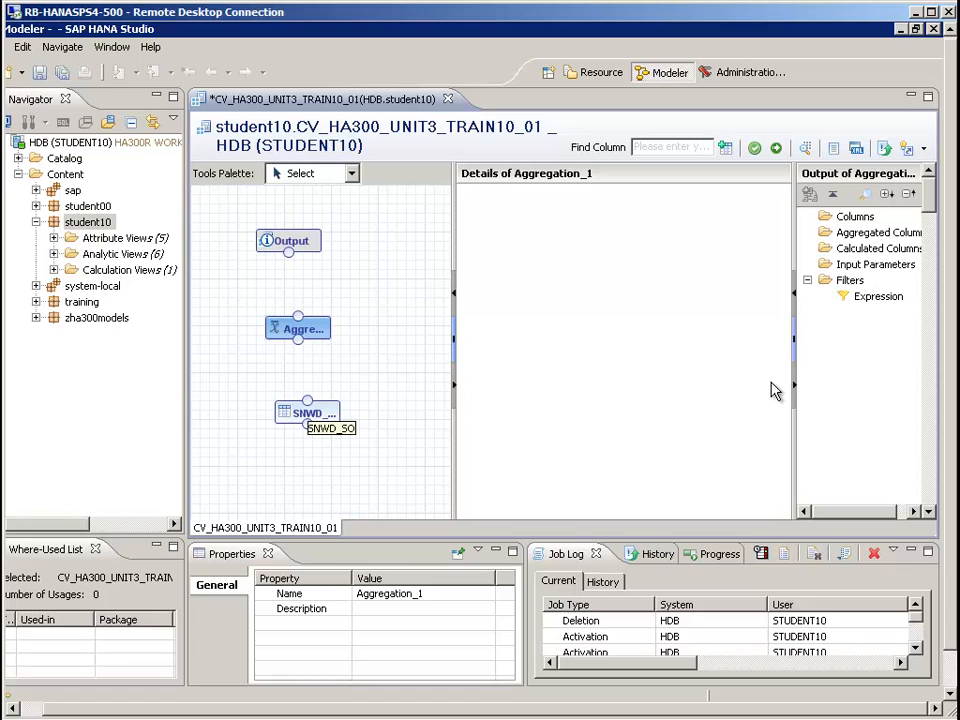
left_click_drag(307, 401, 298, 340)
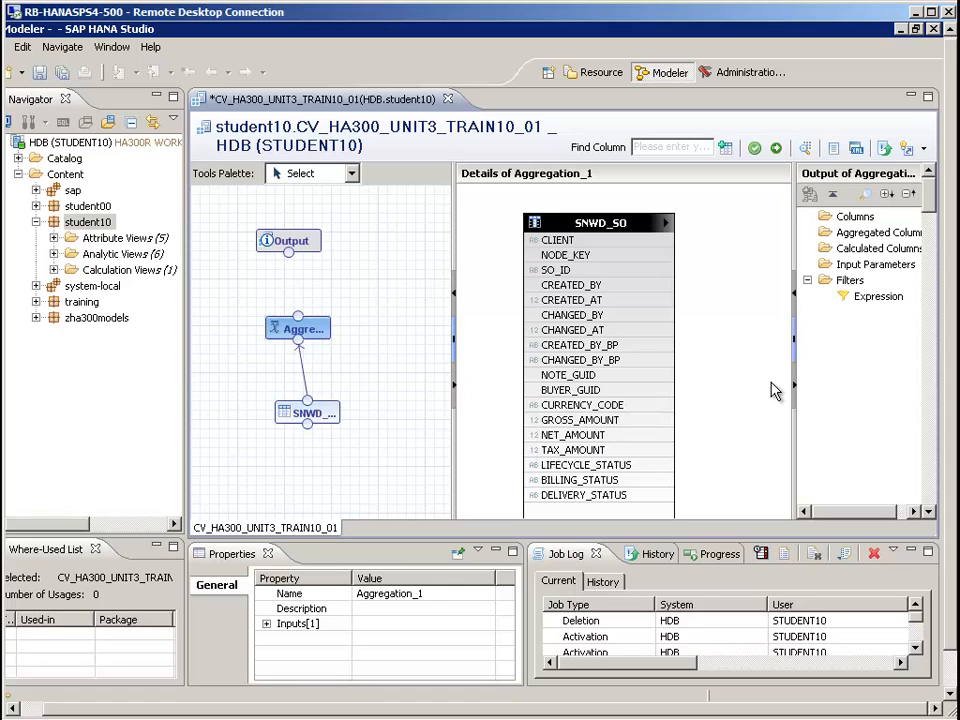
Add GROSS_AMOUNT as an aggregated column of Aggregation_1 and filter it to values Greater Than Equal 3000000
right_click(553, 421)
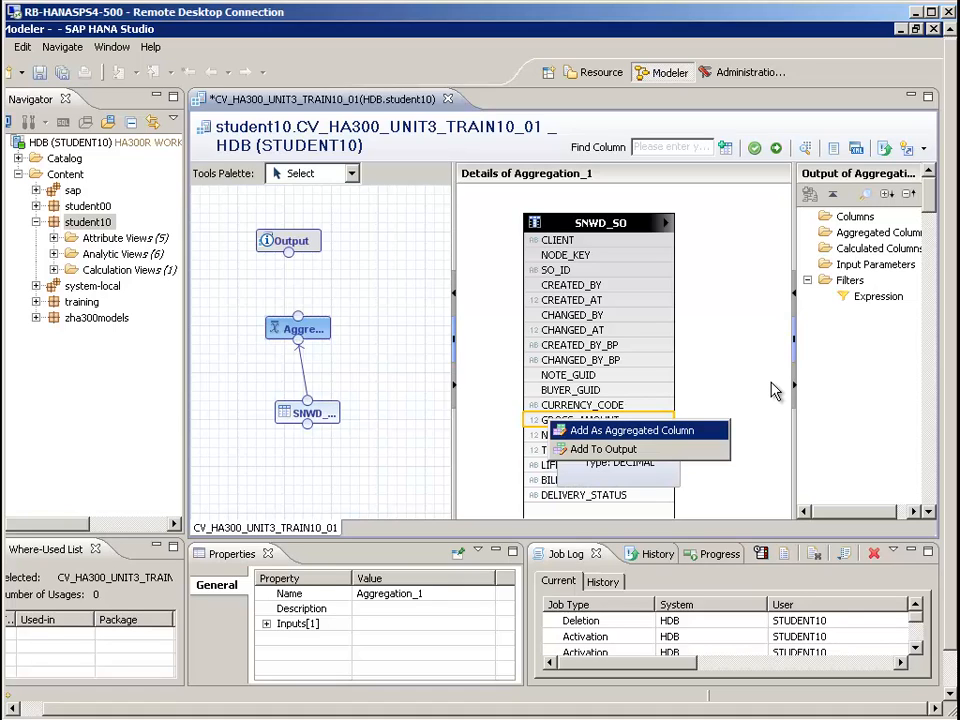
key("Return")
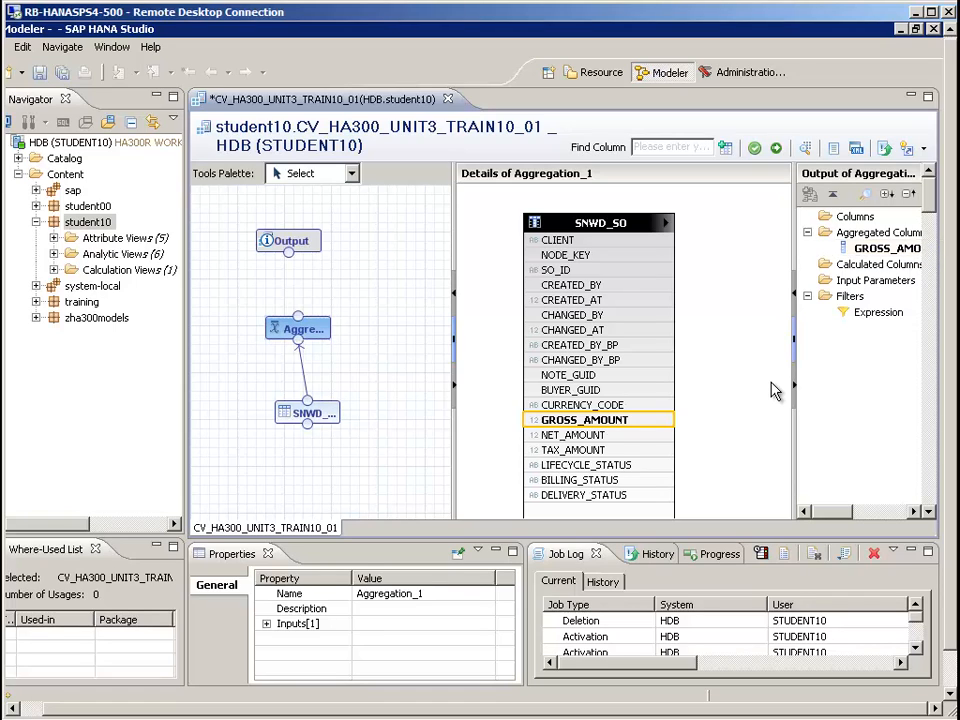
right_click(869, 249)
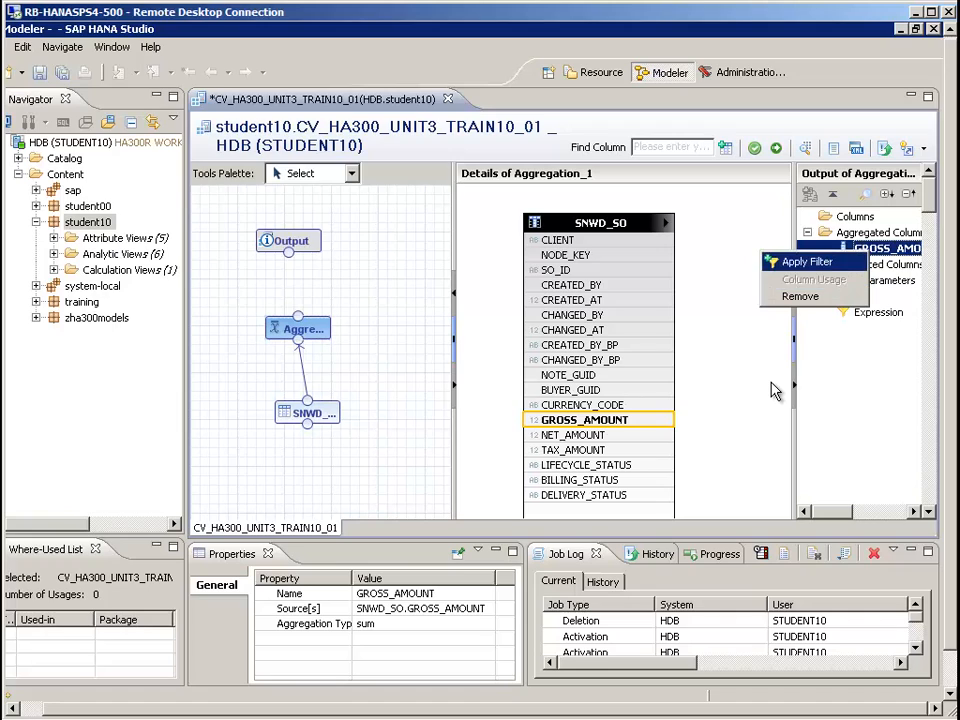
left_click(807, 262)
left_click(278, 159)
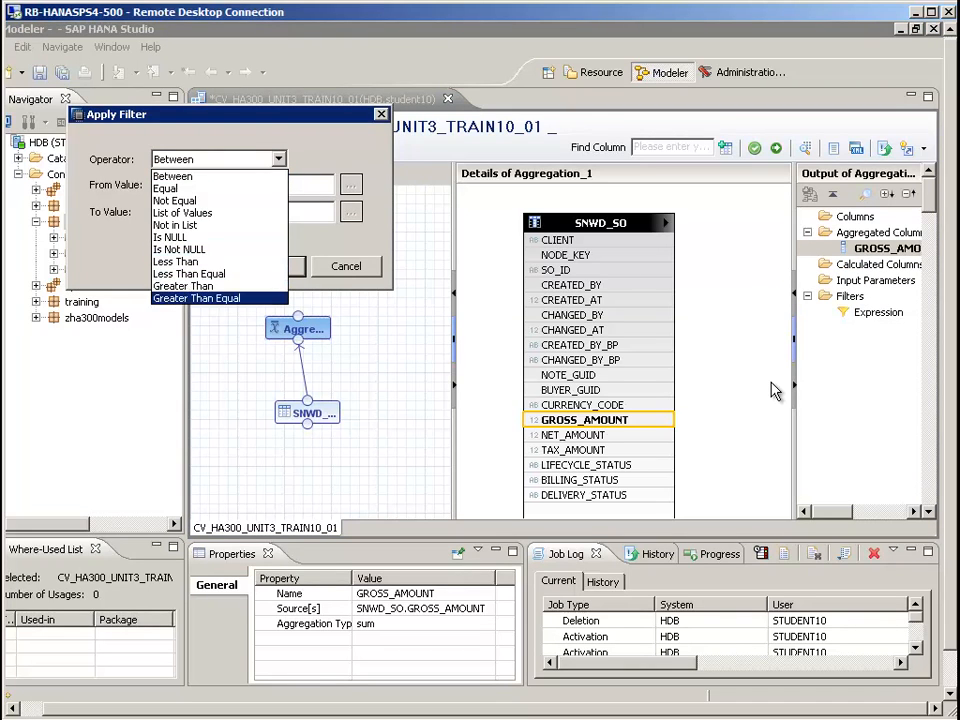
left_click(196, 298)
left_click(242, 185)
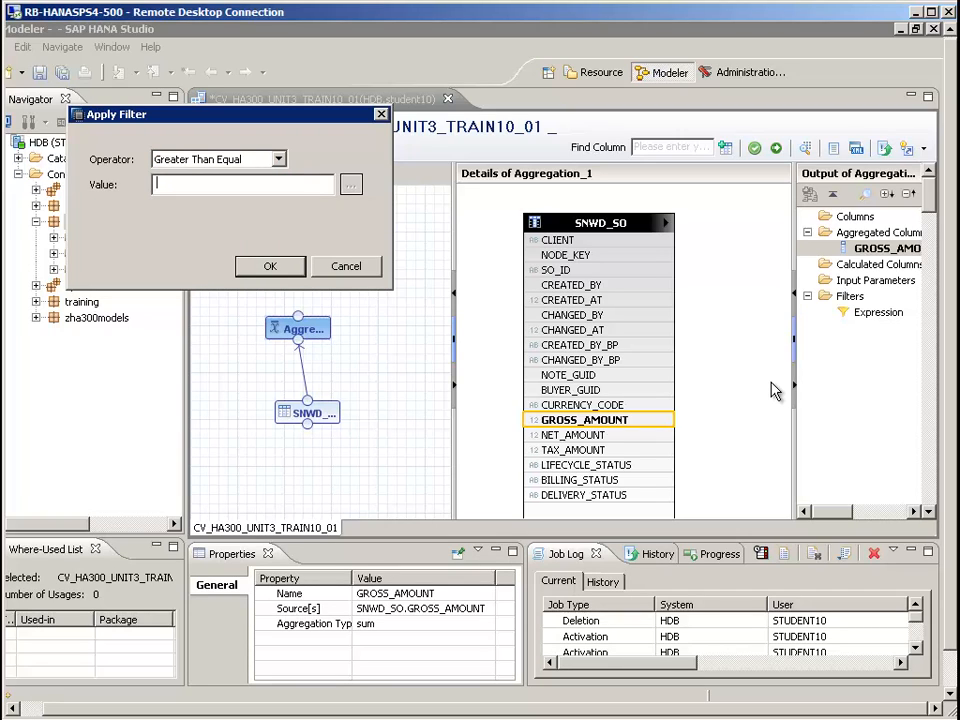
type("3000000")
key("Return")
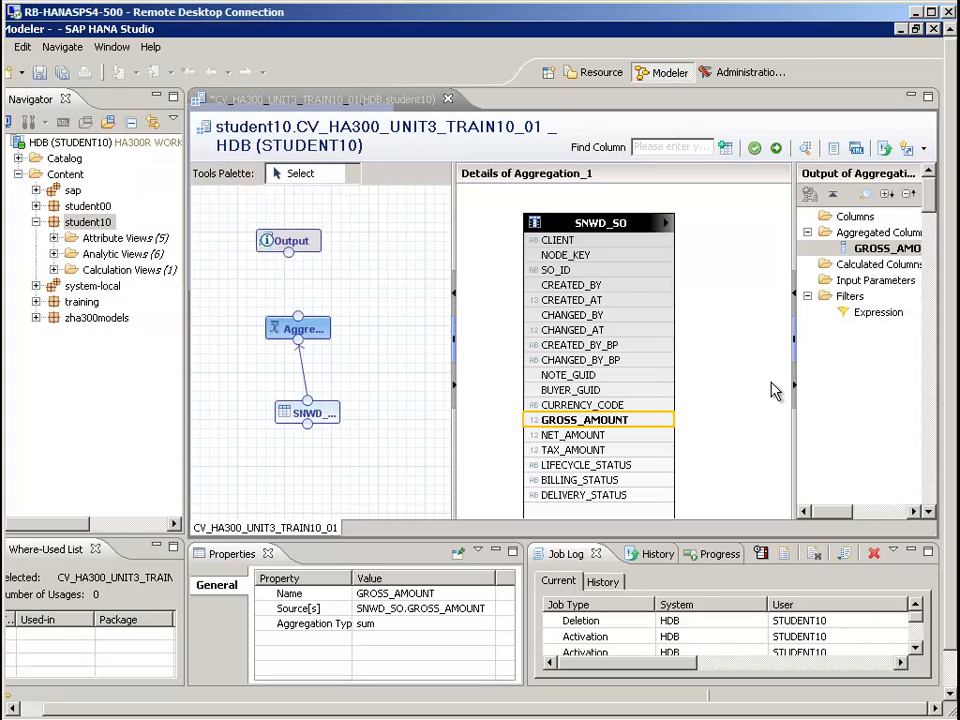
left_click(775, 390)
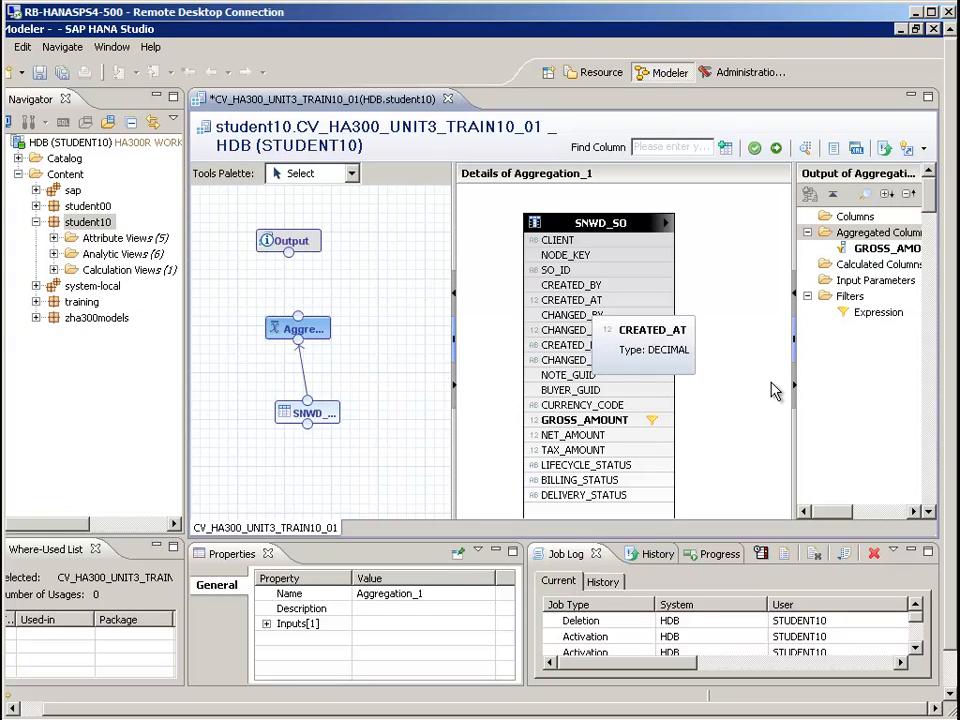
Add CREATED_AT as an aggregated column of Aggregation_1 and set its aggregation type to max
right_click(576, 302)
key("Down")
key("Return")
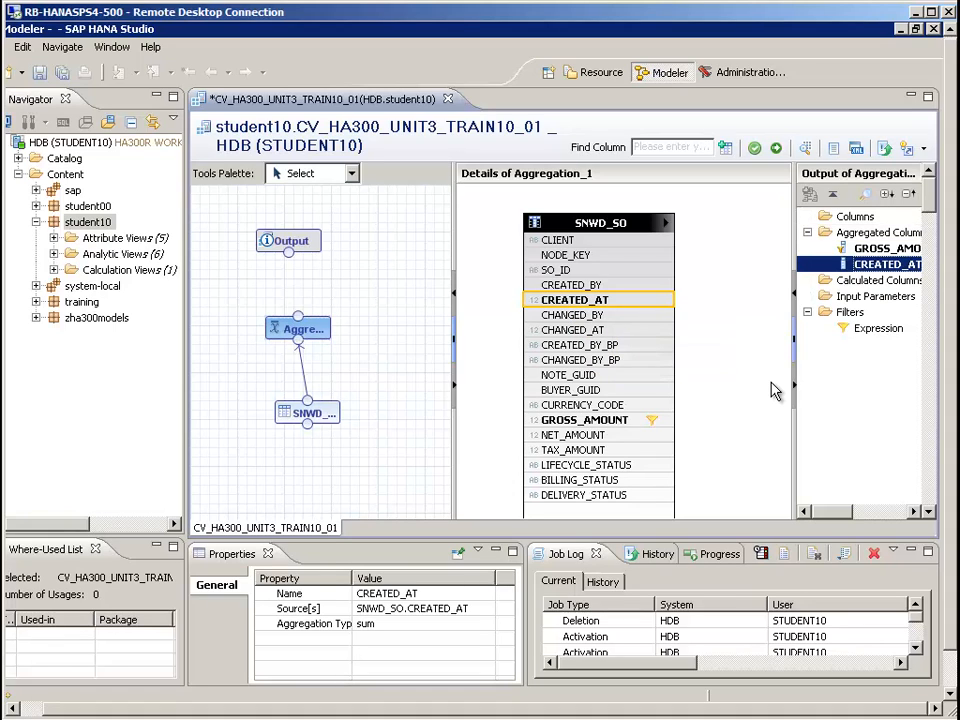
left_click(424, 624)
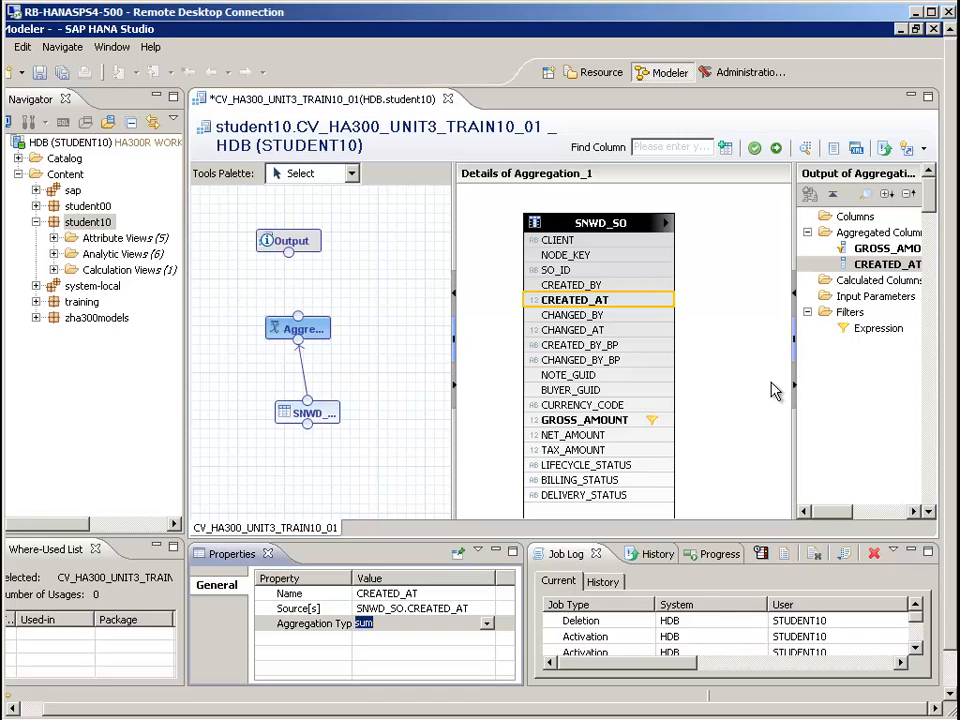
left_click(487, 624)
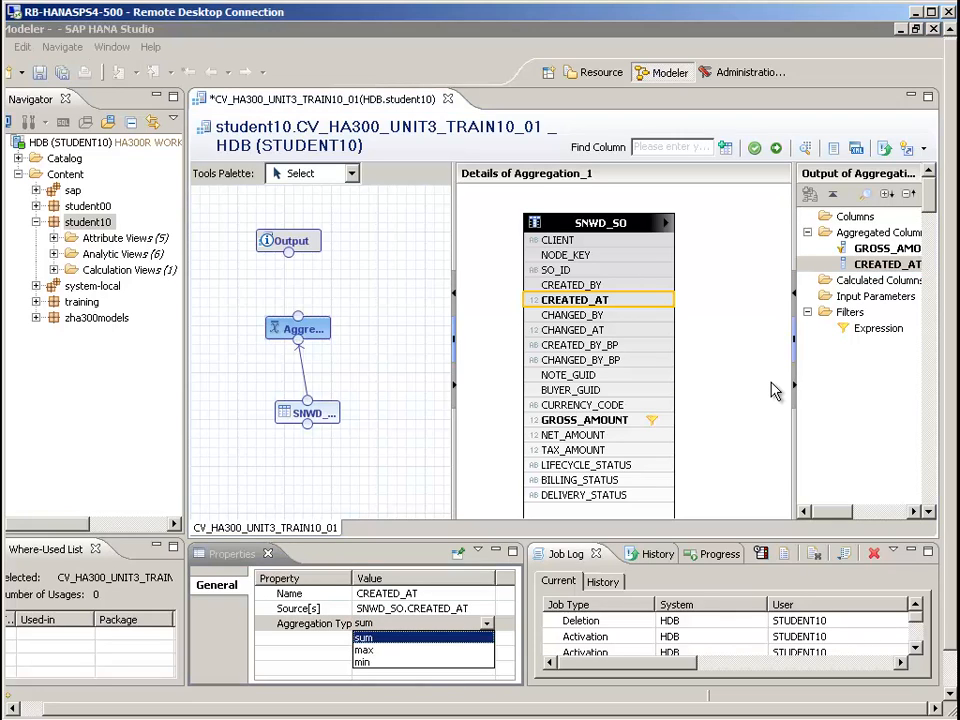
left_click(365, 650)
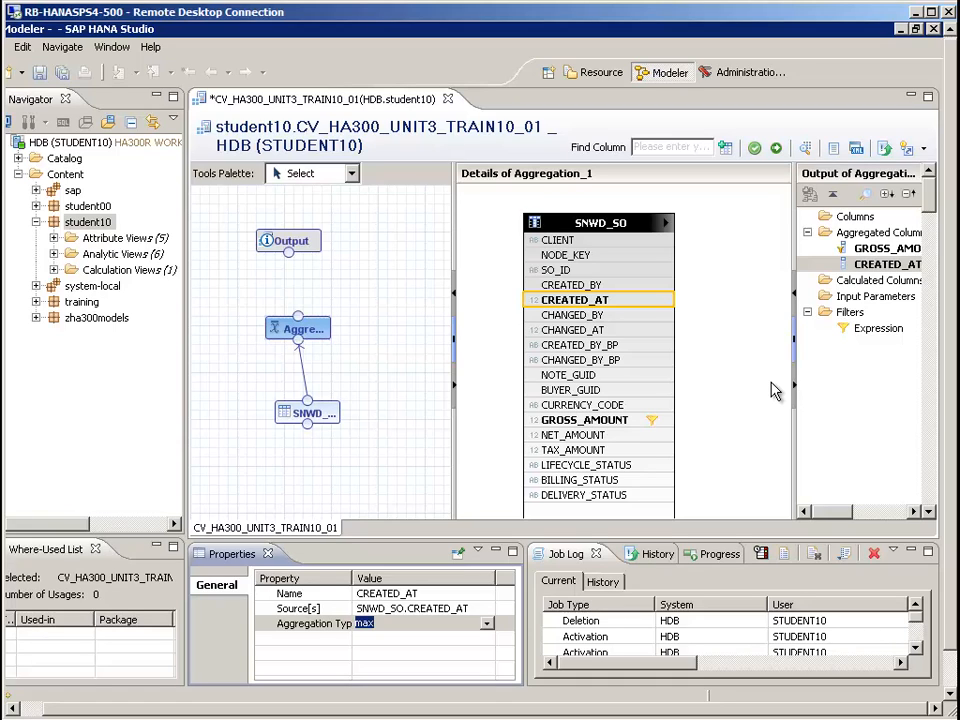
Add the SNWD_SO table from the EPM_MODEL schema to the diagram a second time, beside the existing table node
left_click(18, 174)
left_click(18, 158)
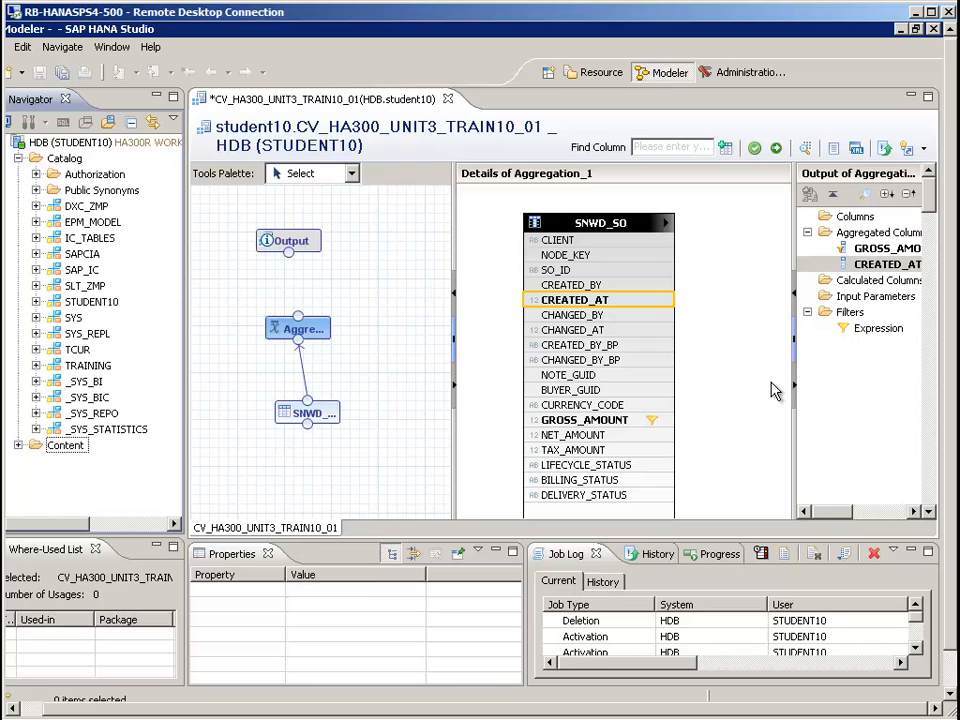
left_click(36, 222)
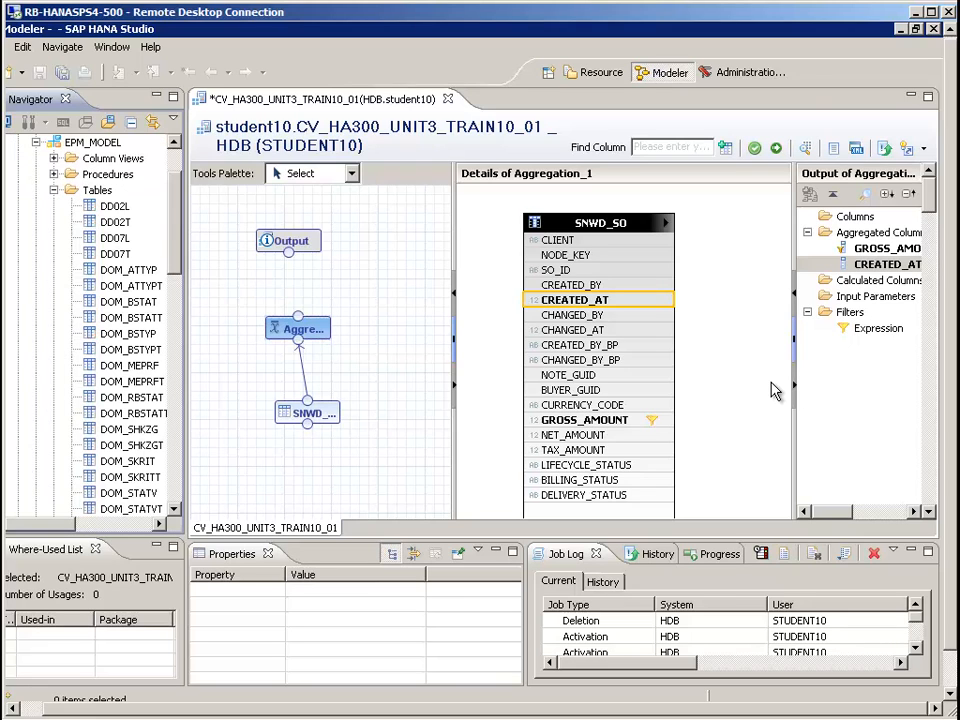
scroll(100, 330, "down", 15)
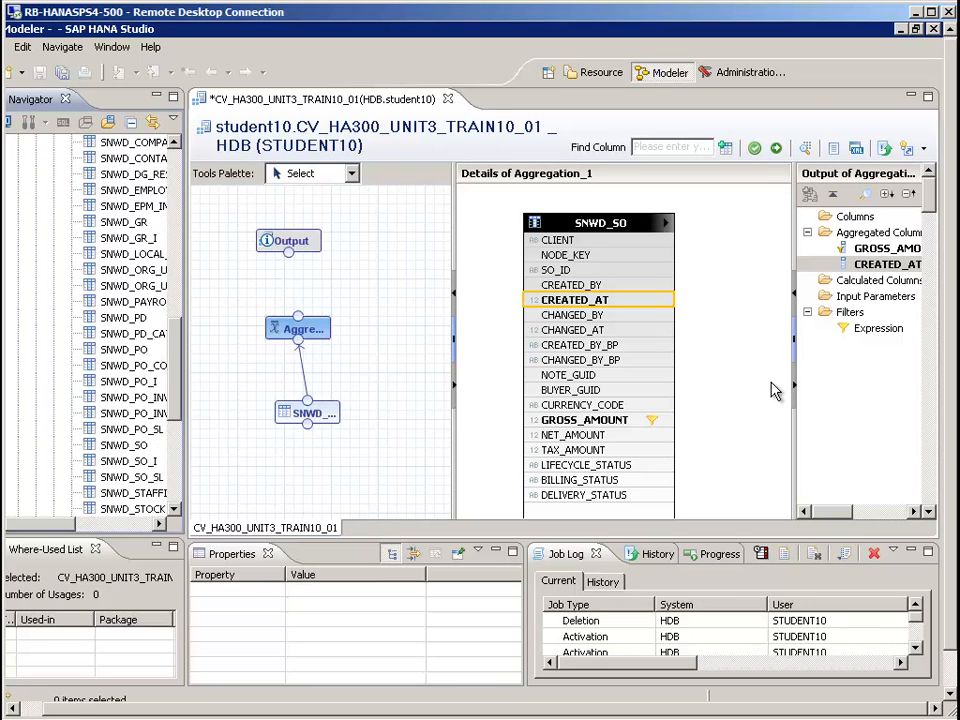
mouse_move(124, 413)
left_mouse_down()
mouse_move(432, 416)
mouse_move(396, 403)
mouse_move(420, 420)
left_mouse_up()
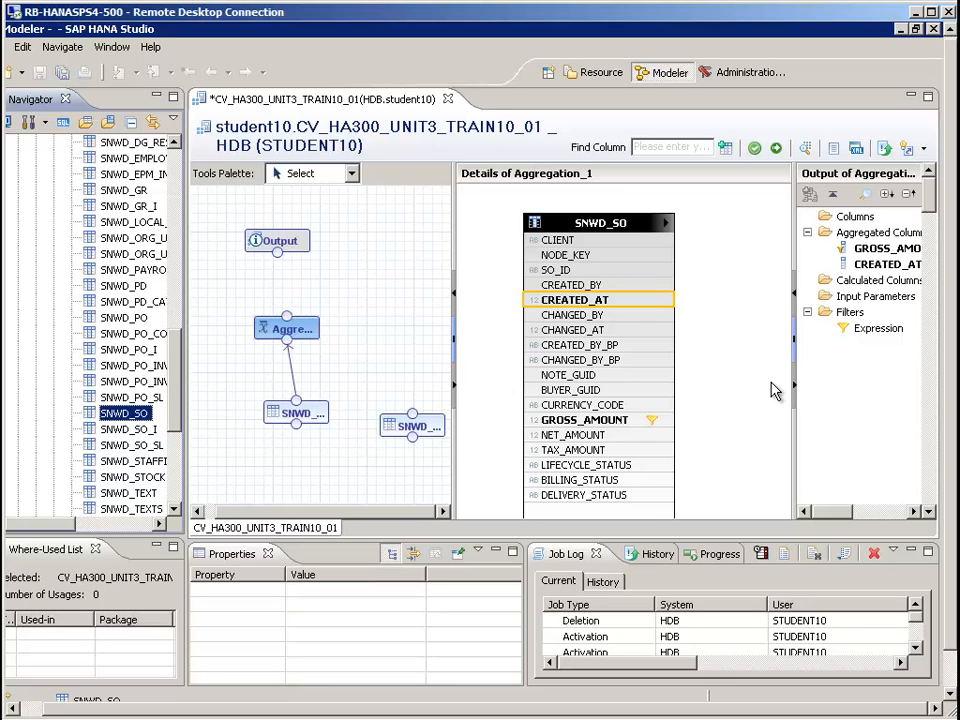
Add a second Aggregation node and place it above the second SNWD_SO table node
left_click(352, 174)
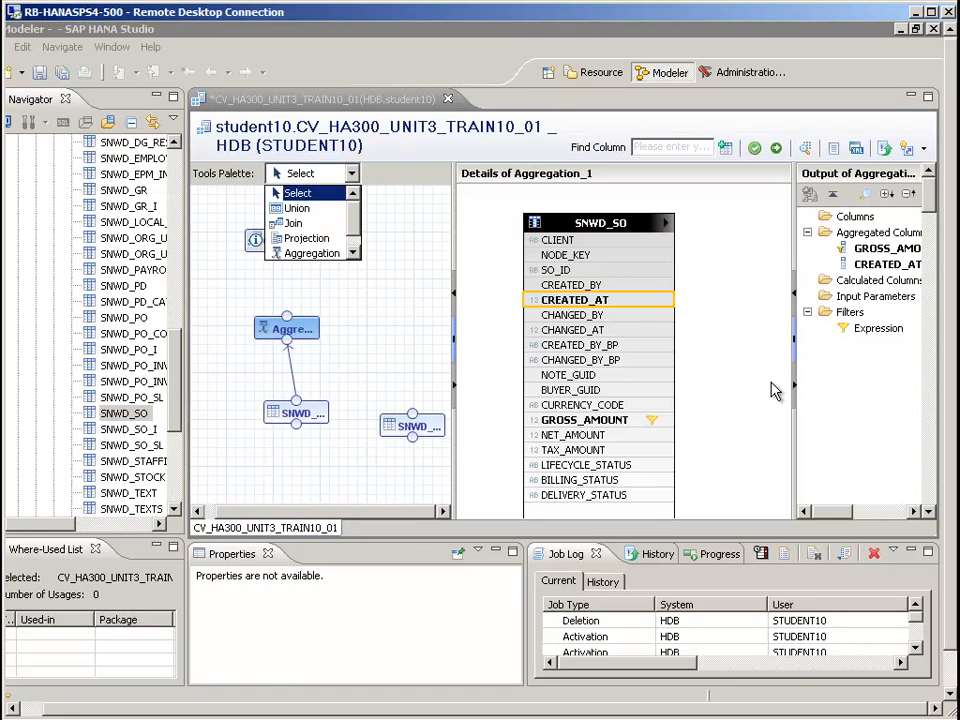
left_click(312, 253)
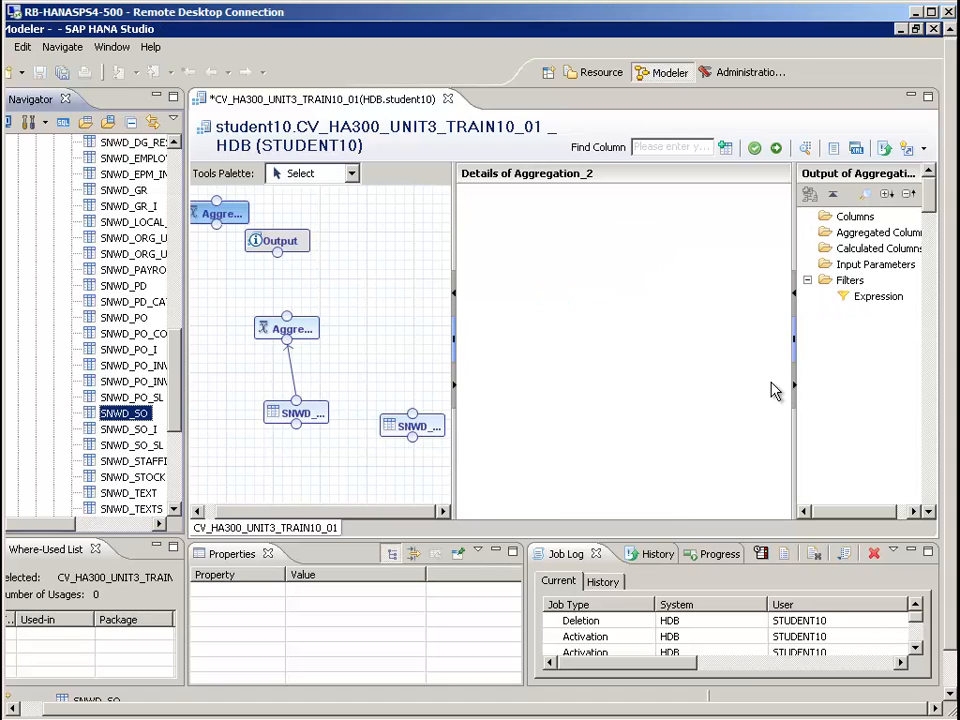
mouse_move(220, 213)
left_mouse_down()
mouse_move(384, 306)
mouse_move(430, 352)
mouse_move(390, 357)
left_mouse_up()
Arrange each Aggregation node above its own SNWD_SO table node and connect SNWD_SO_1 to Aggregation_2 as input
left_click(296, 413)
left_click_drag(296, 413, 259, 413)
left_click(287, 328)
left_click_drag(287, 328, 259, 319)
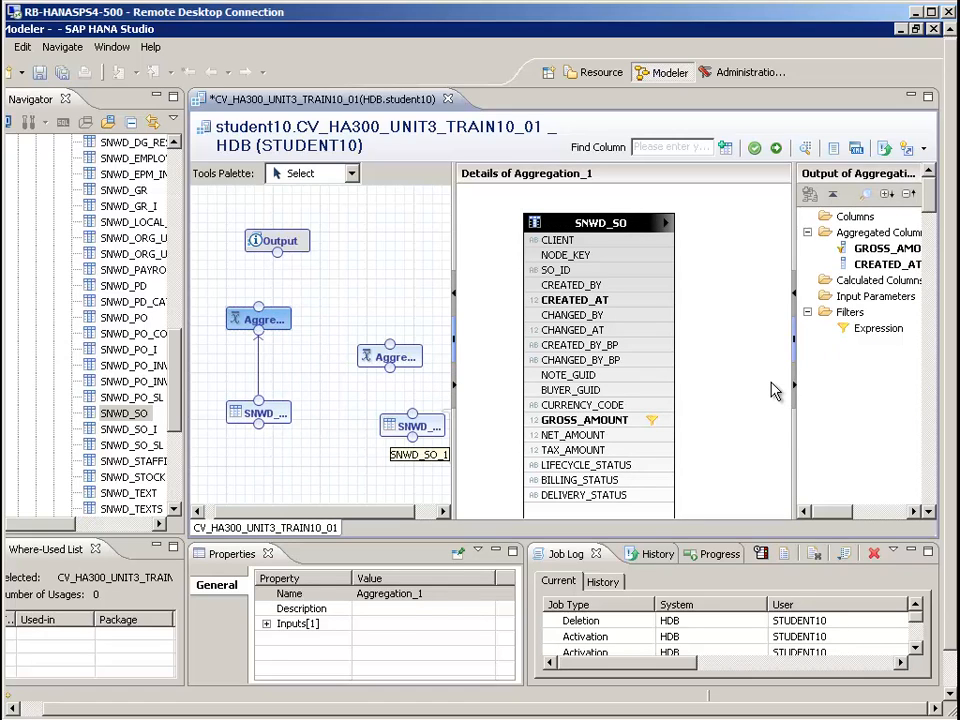
left_click(412, 426)
left_click_drag(412, 426, 381, 402)
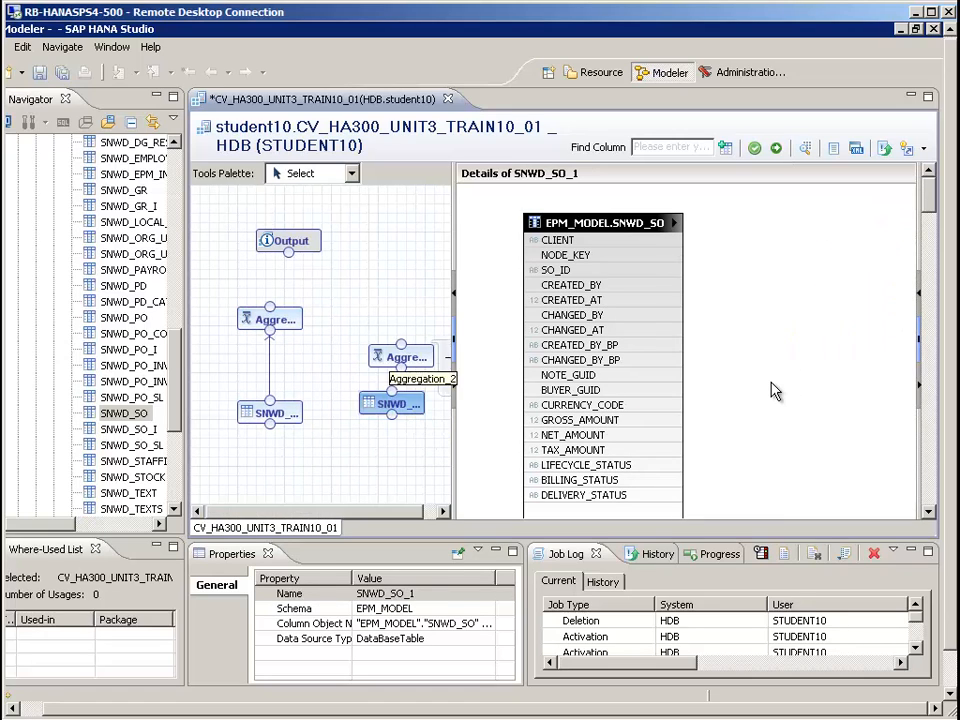
left_click(400, 356)
mouse_move(400, 356)
left_mouse_down()
mouse_move(376, 317)
mouse_move(391, 310)
left_mouse_up()
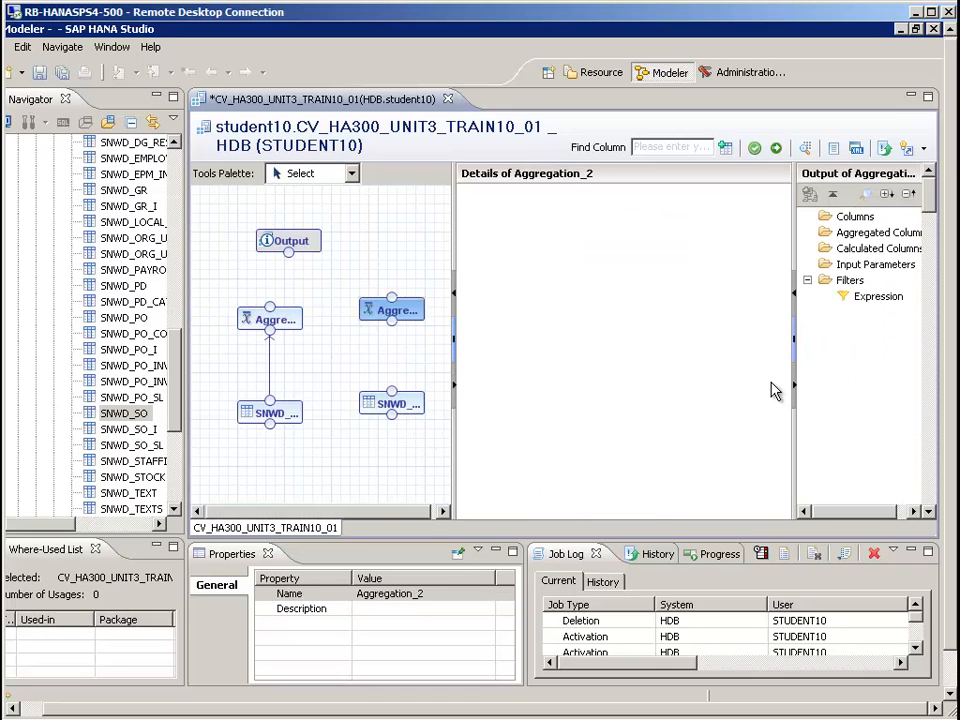
left_click_drag(441, 403, 391, 312)
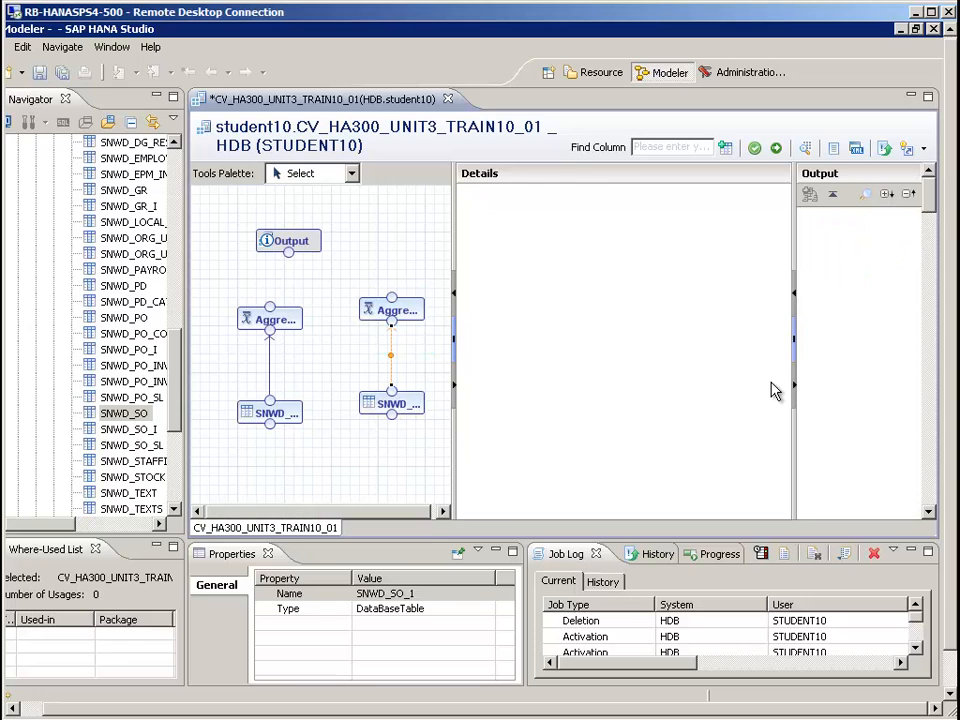
Add CREATED_AT from SNWD_SO_1 to the output of Aggregation_2 as a regular column
left_click(395, 311)
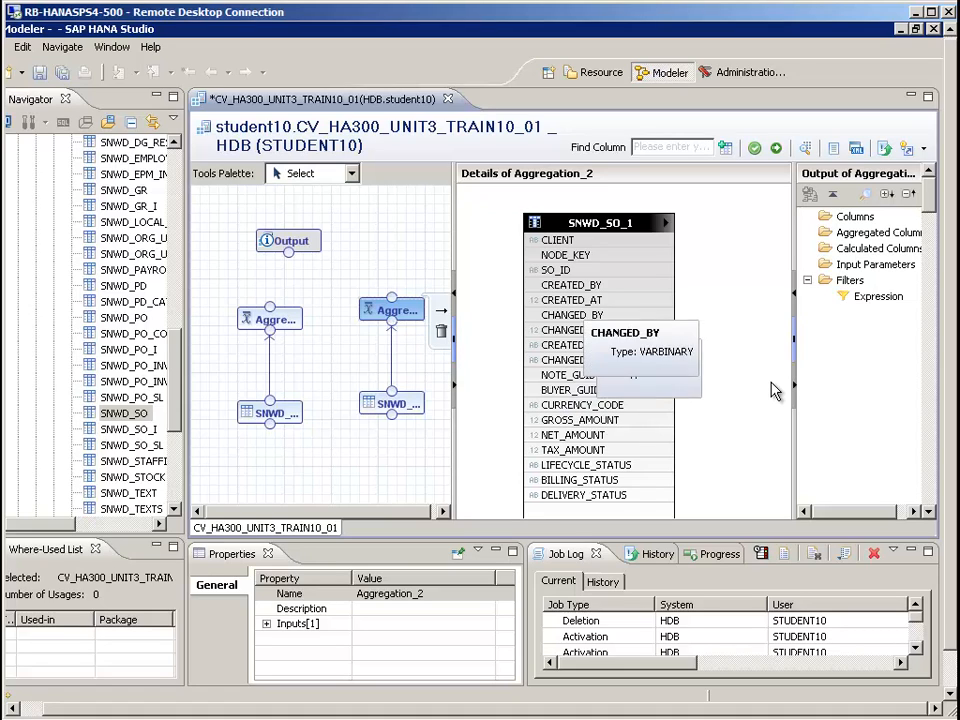
right_click(563, 300)
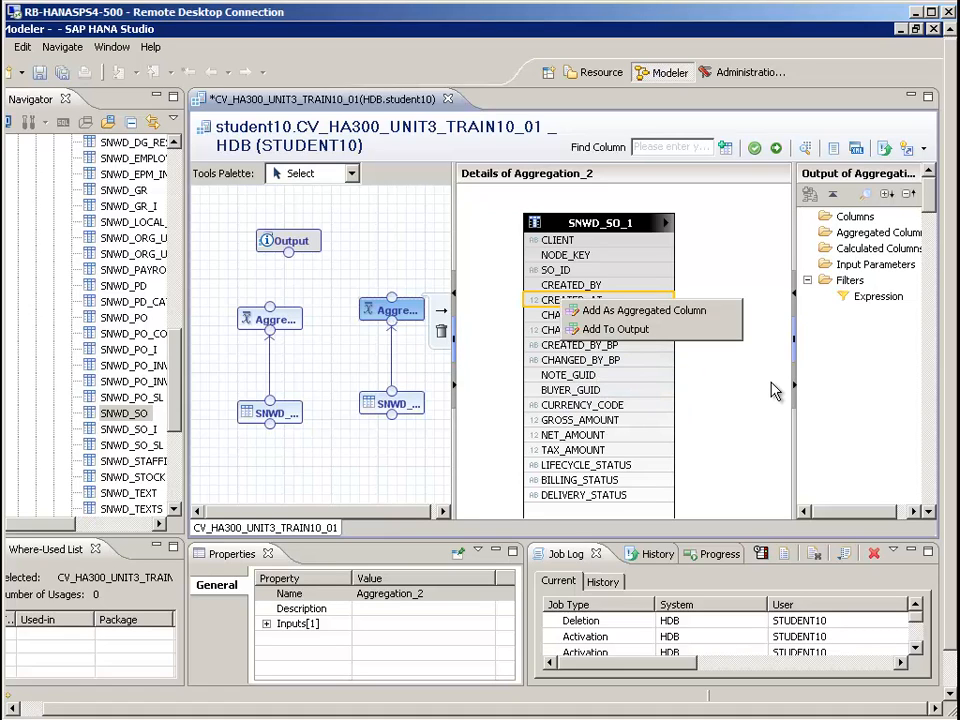
left_click(615, 329)
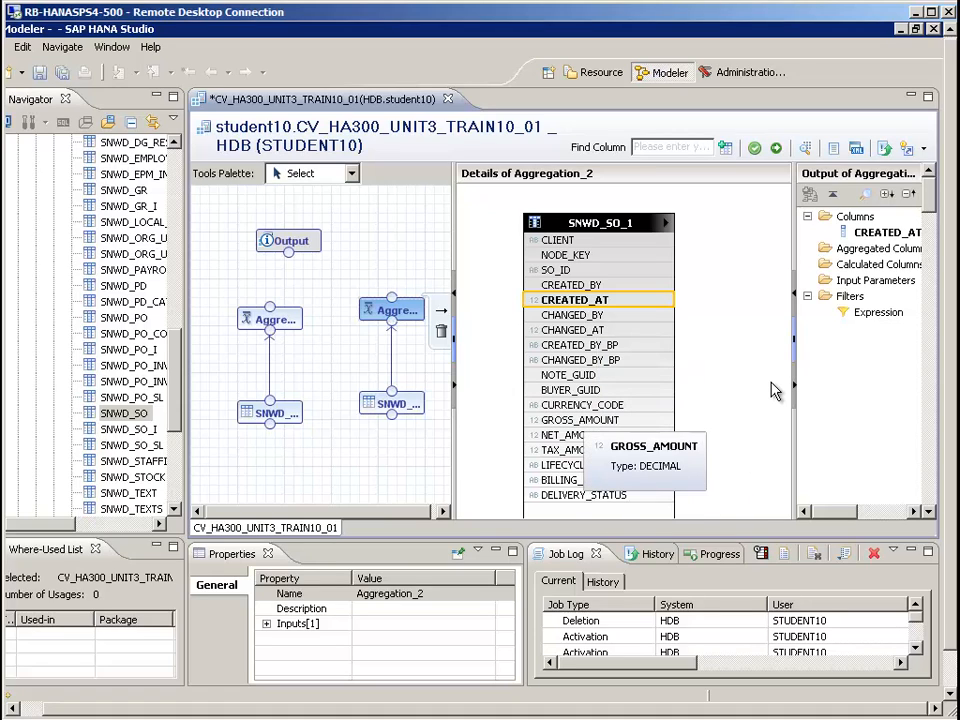
Add GROSS_AMOUNT as an aggregated column of Aggregation_2 and filter it to values between 1000000 and 2999999
right_click(573, 421)
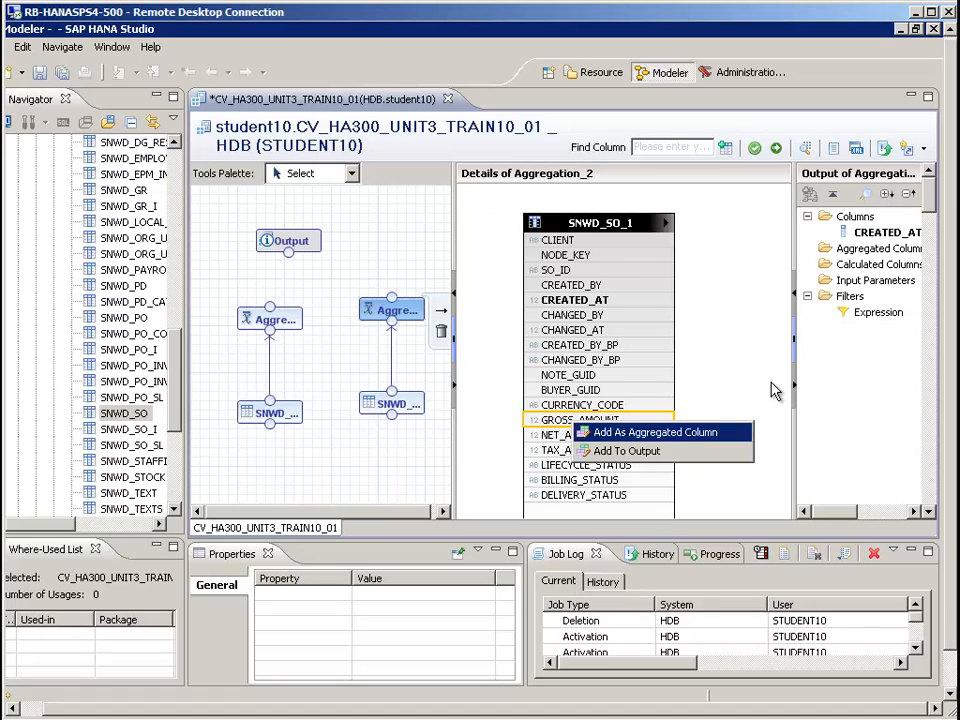
left_click(655, 432)
right_click(866, 264)
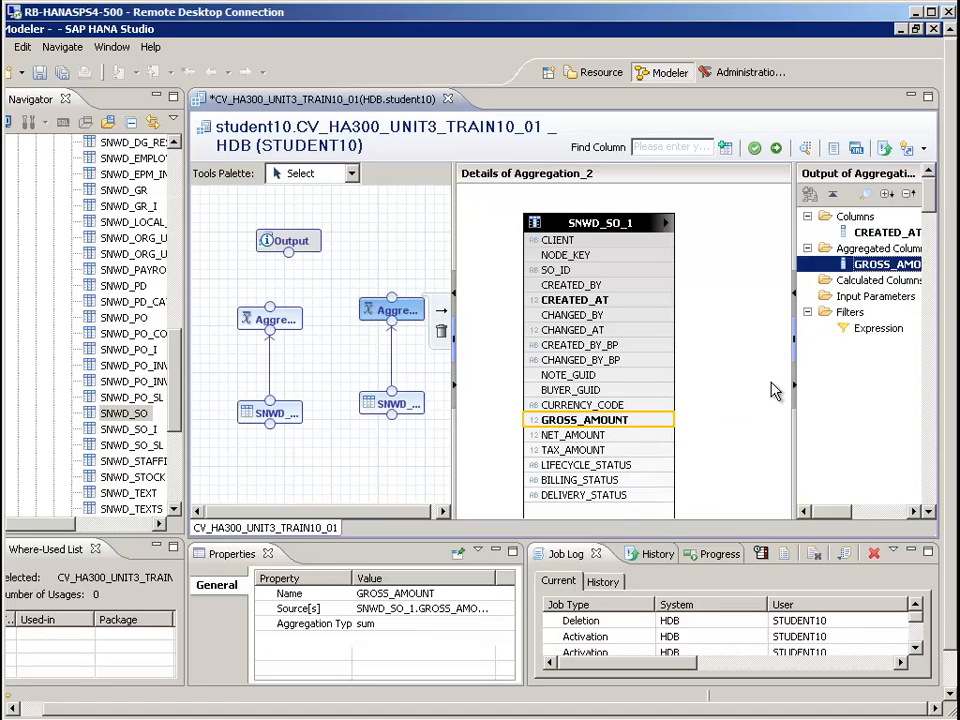
left_click(802, 271)
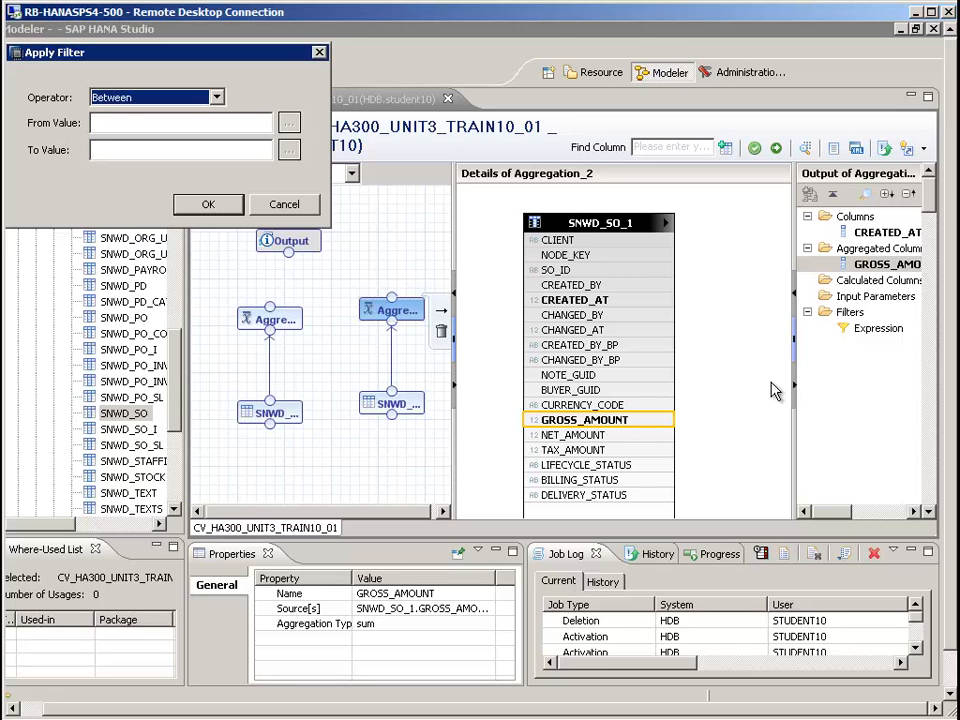
key("Tab")
type("1000000")
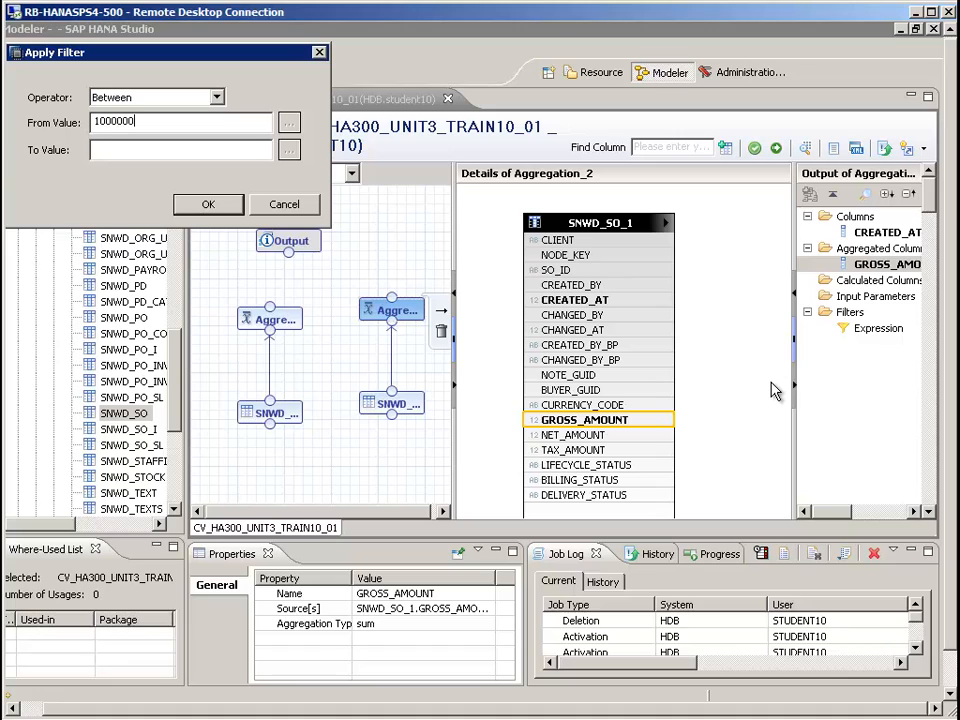
key("Tab")
type("2999999")
key("Return")
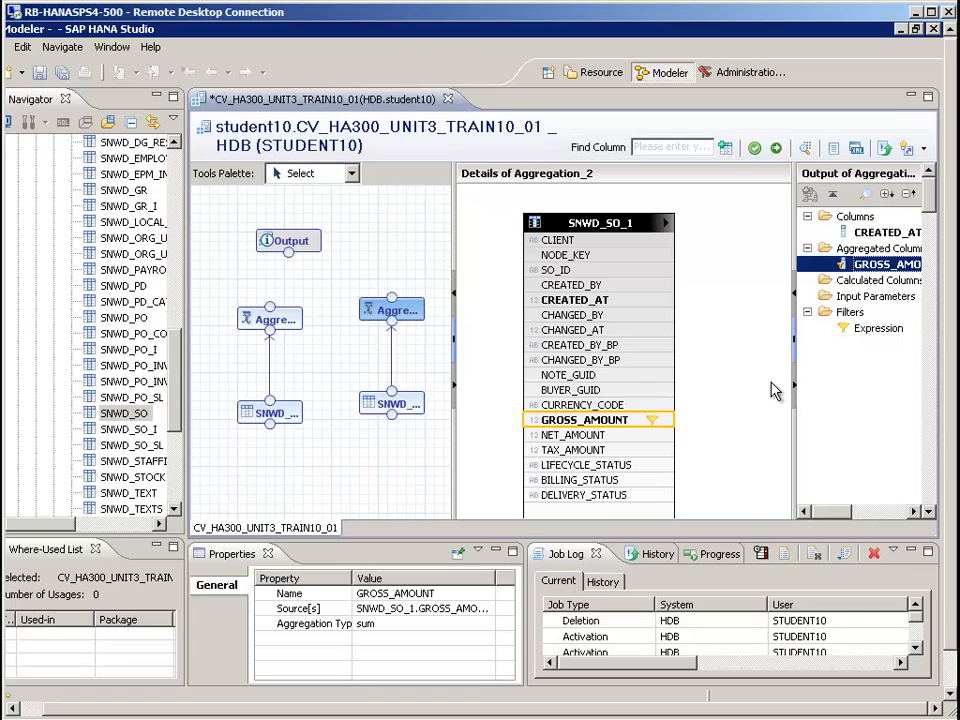
Start a new calculated column in Aggregation_2 and name it OVER_3MEUR_FLAG
right_click(860, 281)
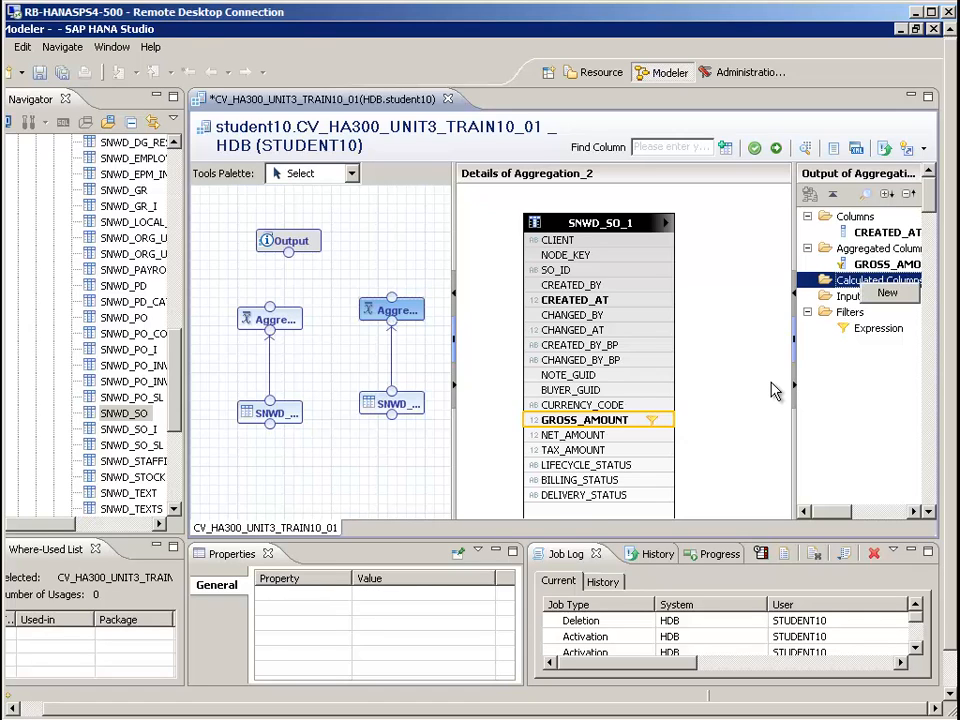
left_click(886, 293)
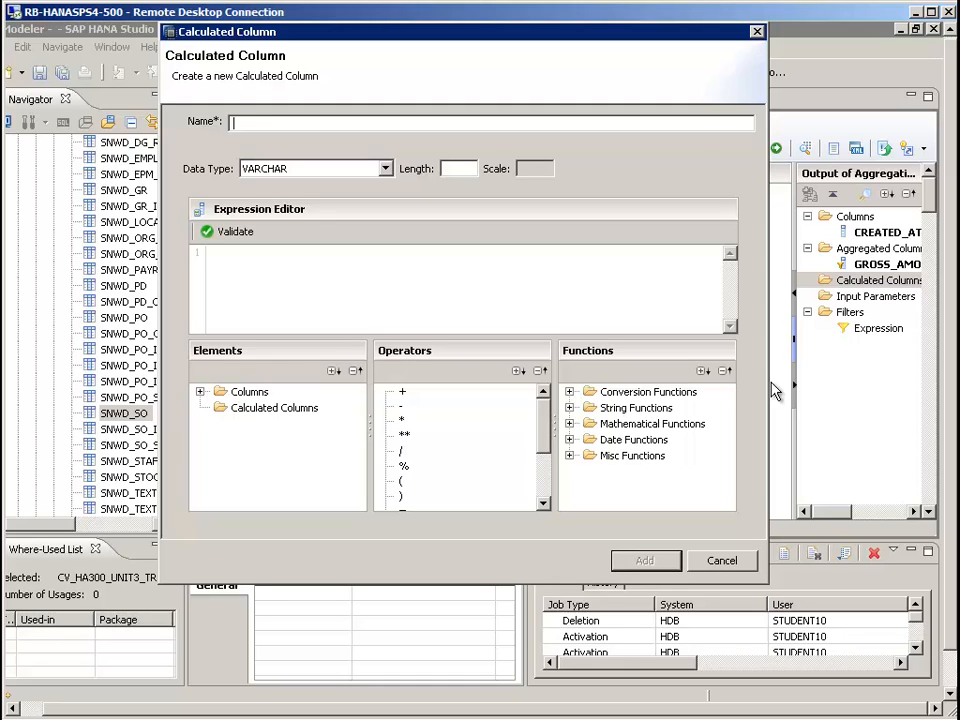
type("OVER_3MEUR_FLG")
key("BackSpace")
type("AG")
Give the VARCHAR calculated column a length of 1 and the constant expression 'N', and add it to Aggregation_2
key("Tab")
key("shift+Tab")
type("1")
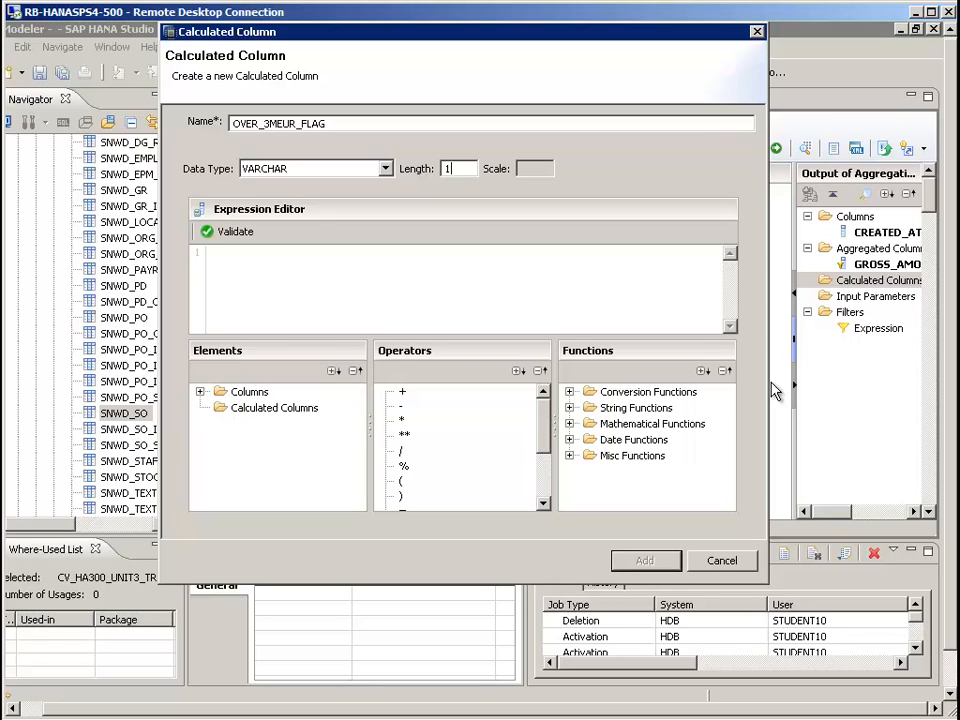
key("Tab")
type("'N'")
key("Return")
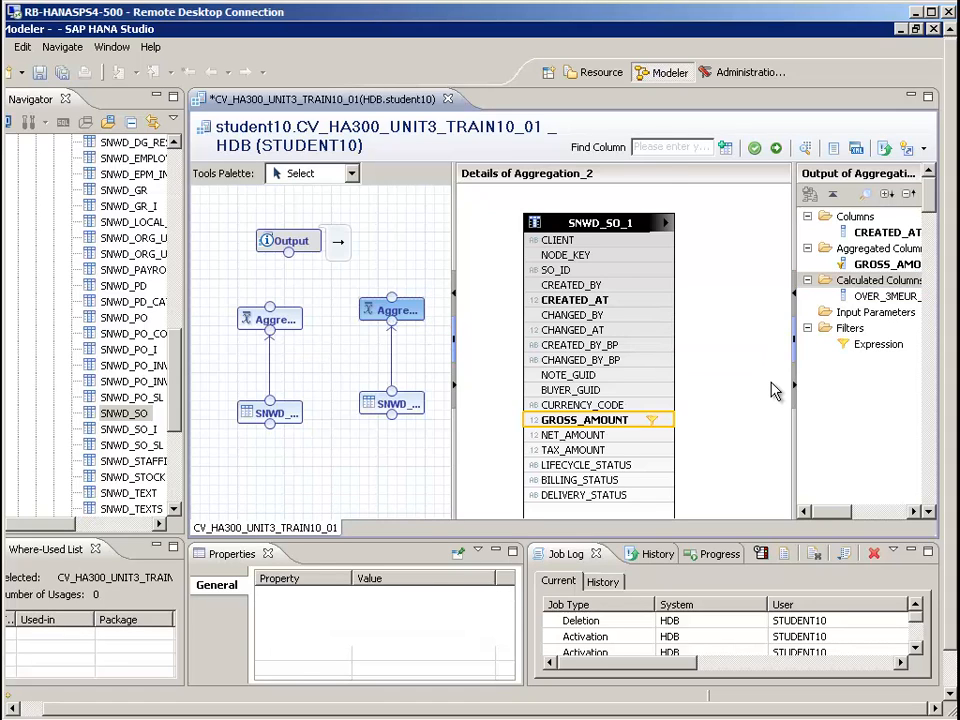
Add a Union node to the diagram next to the Output node
left_click(335, 275)
left_click(352, 174)
left_click(296, 208)
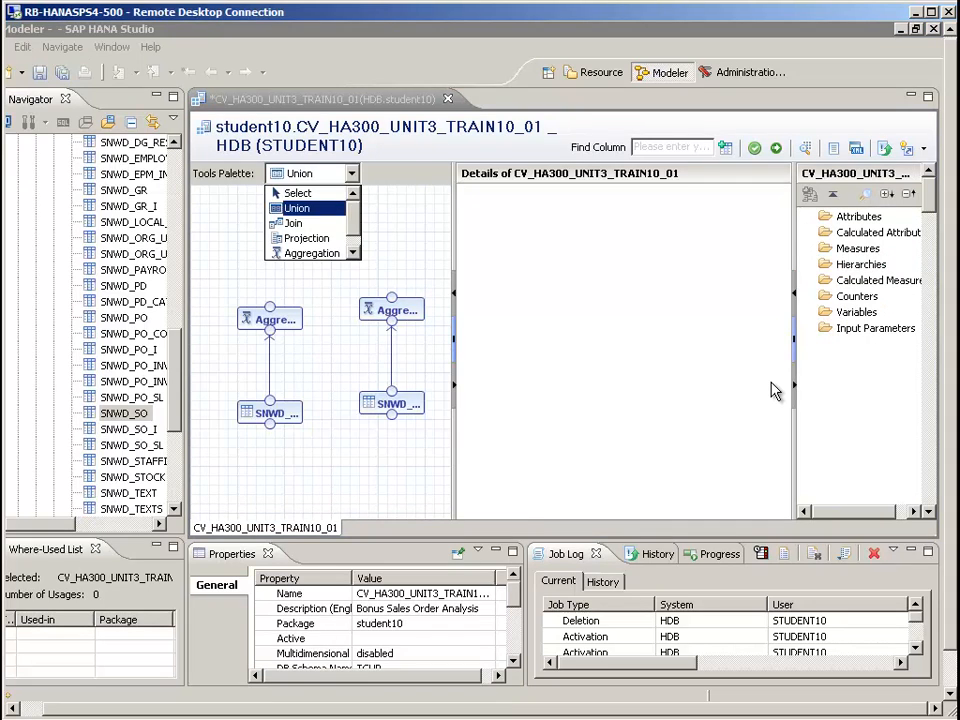
left_click(228, 213)
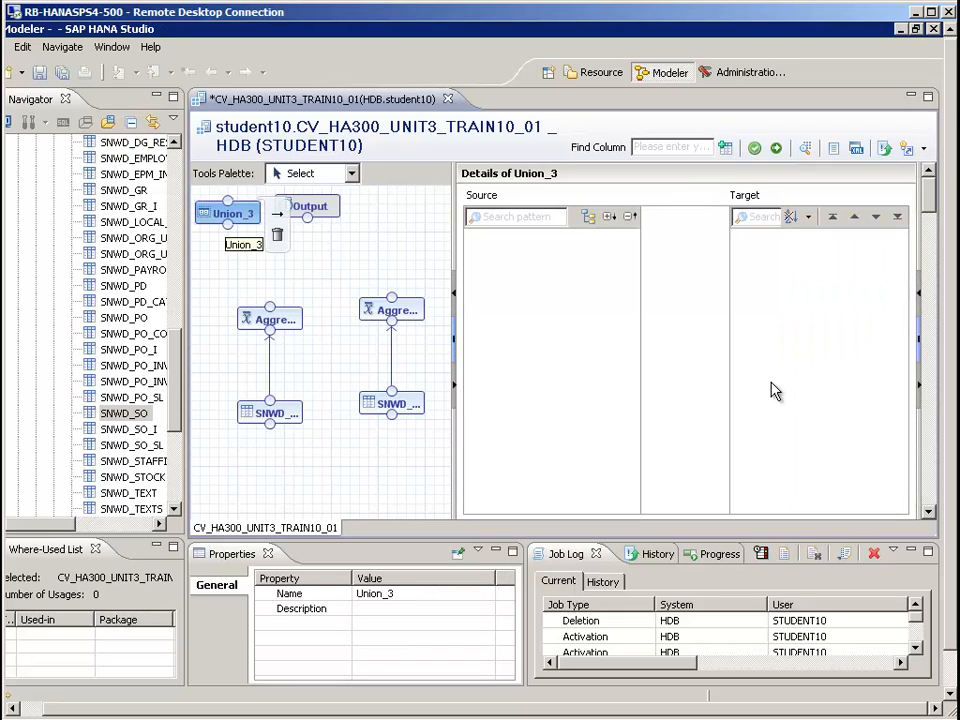
Place Union_3 below the Output node, connect Aggregation_1 and Aggregation_2 to it, and auto-map its columns by name
mouse_move(228, 213)
left_mouse_down()
mouse_move(328, 262)
mouse_move(317, 262)
left_mouse_up()
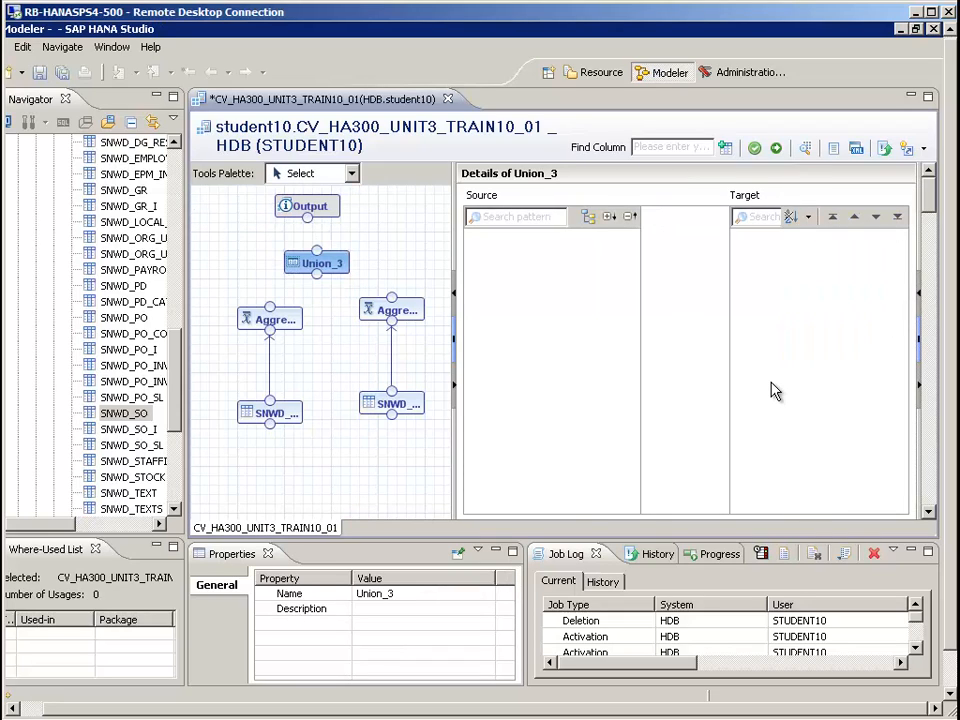
left_click_drag(270, 307, 317, 274)
left_click_drag(317, 274, 317, 274)
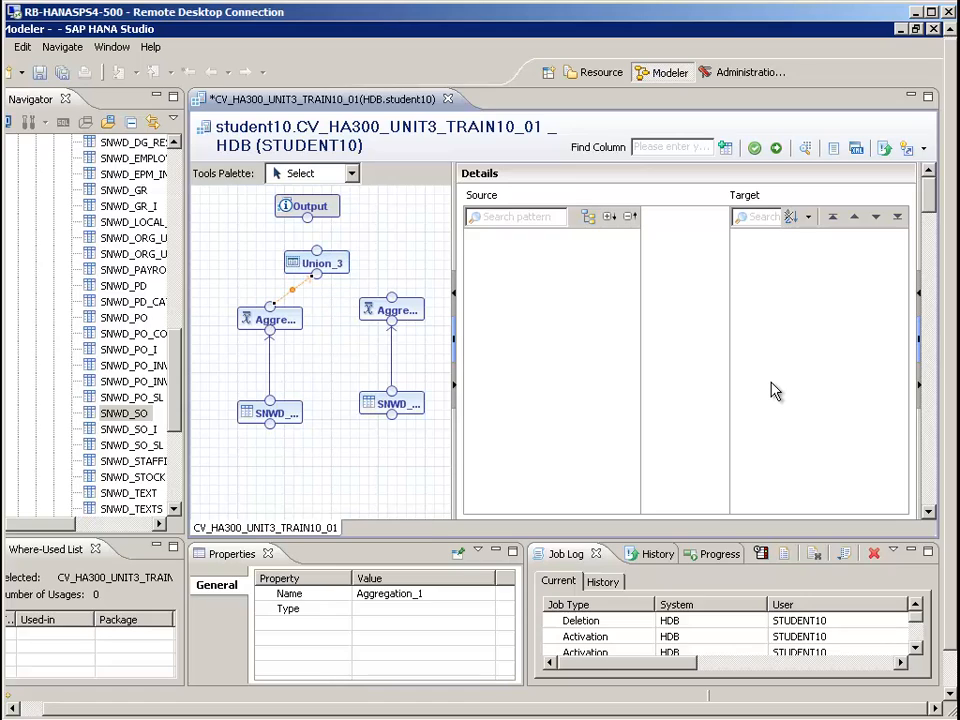
left_click_drag(391, 297, 317, 274)
left_click(325, 264)
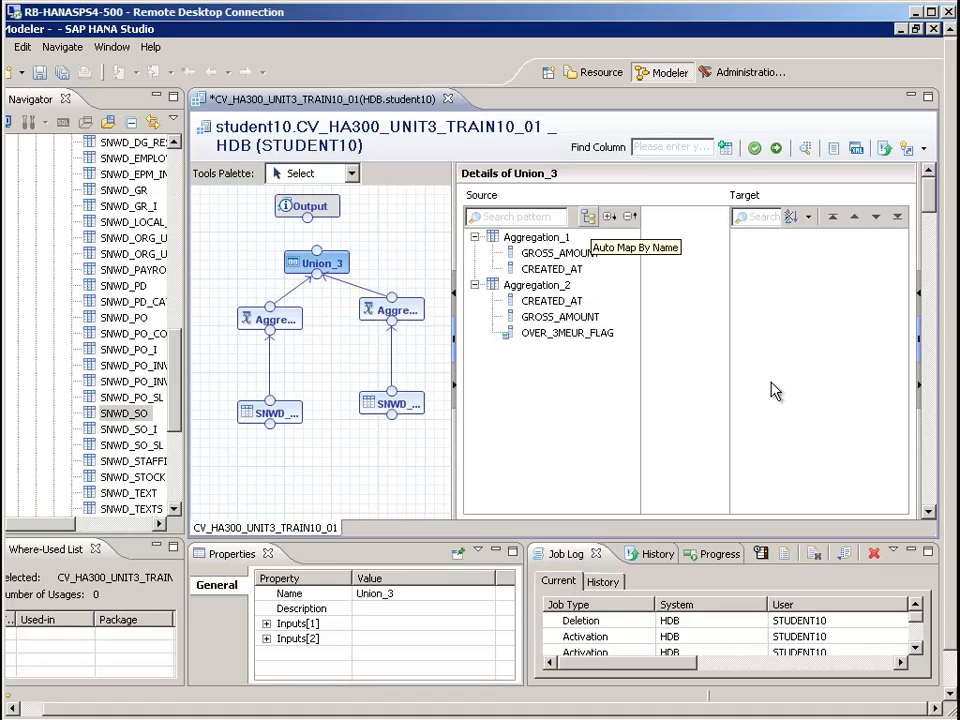
left_click(588, 216)
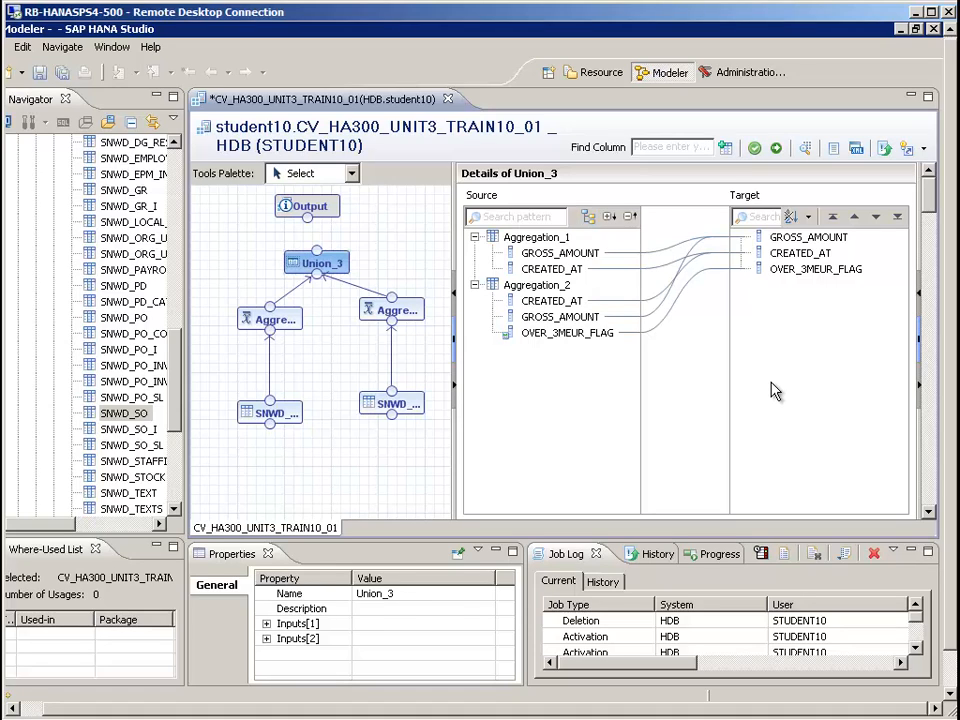
Manage the mapping of the union's OVER_3MEUR_FLAG target so Aggregation_1 supplies the constant value Y
right_click(791, 271)
key("Down")
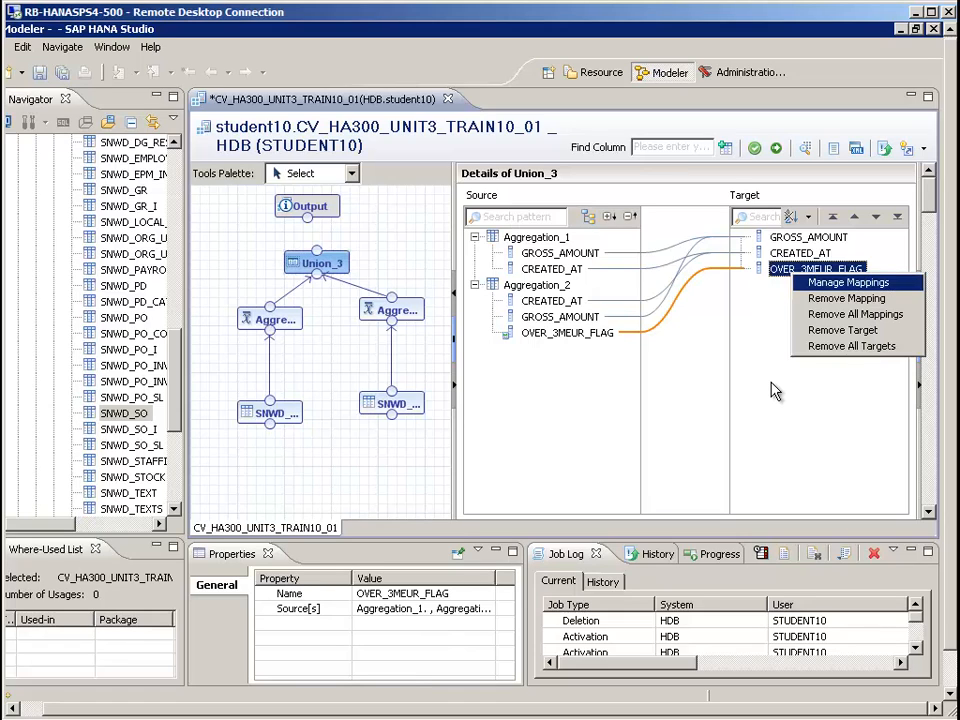
key("Return")
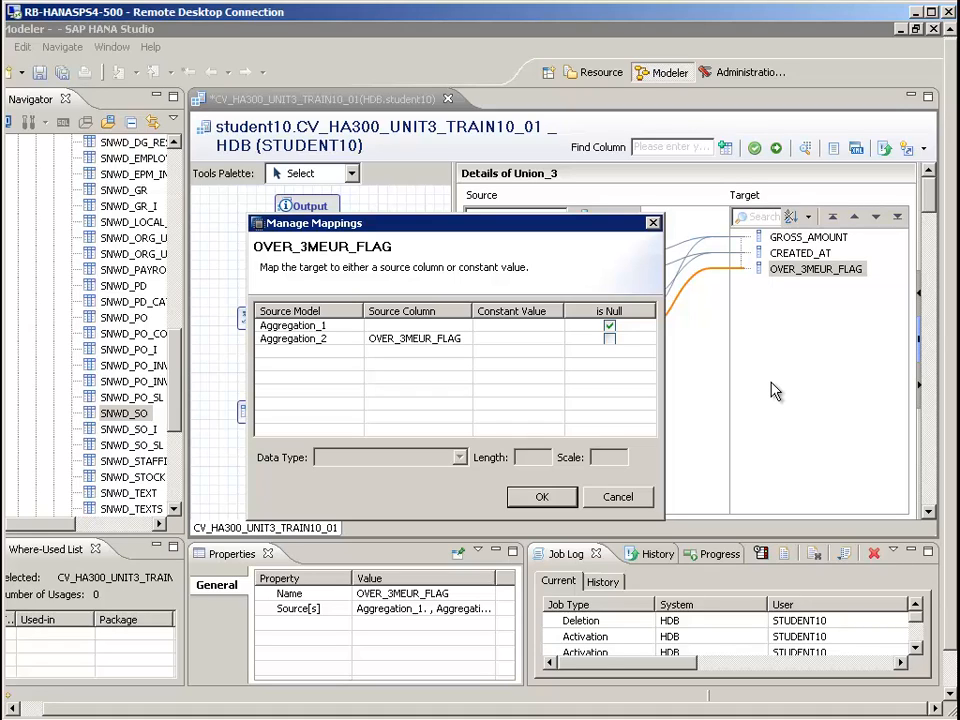
left_click(518, 325)
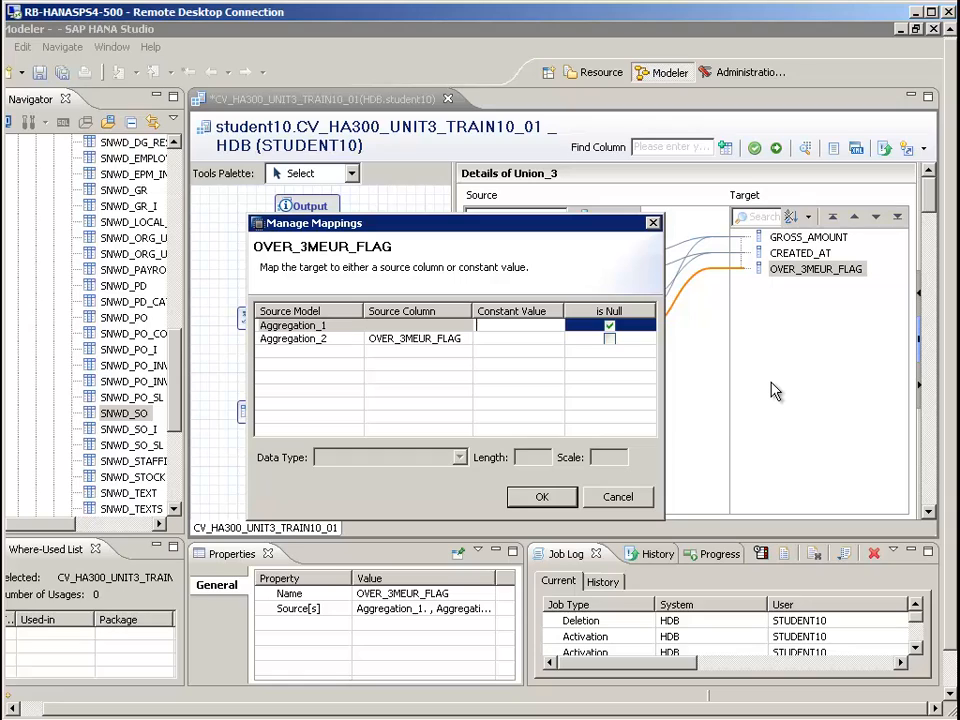
type("Y")
left_click(518, 339)
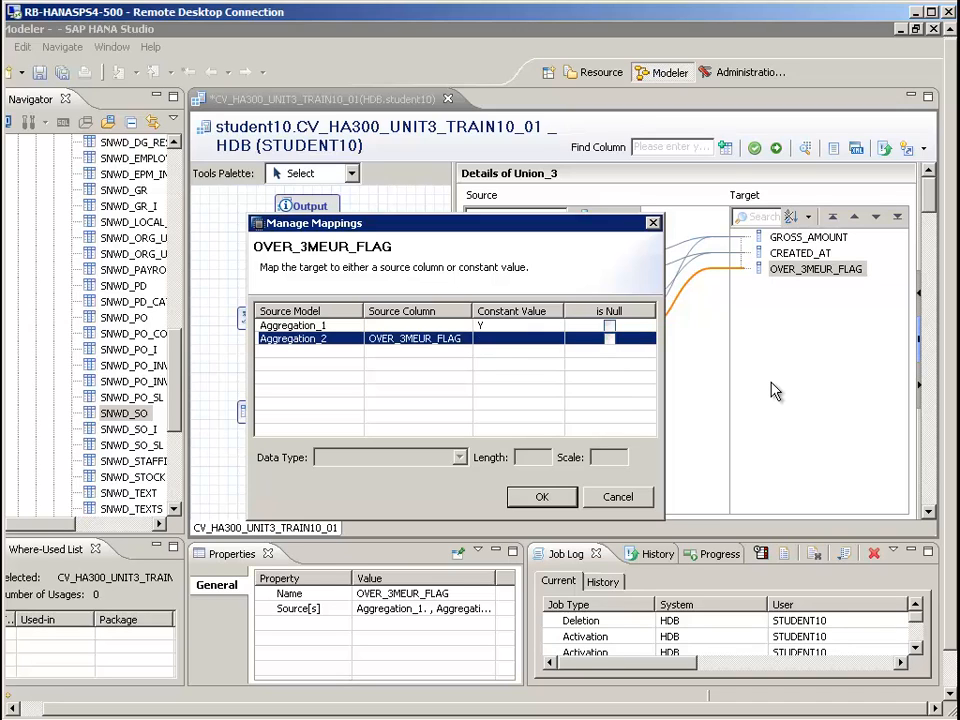
key("Return")
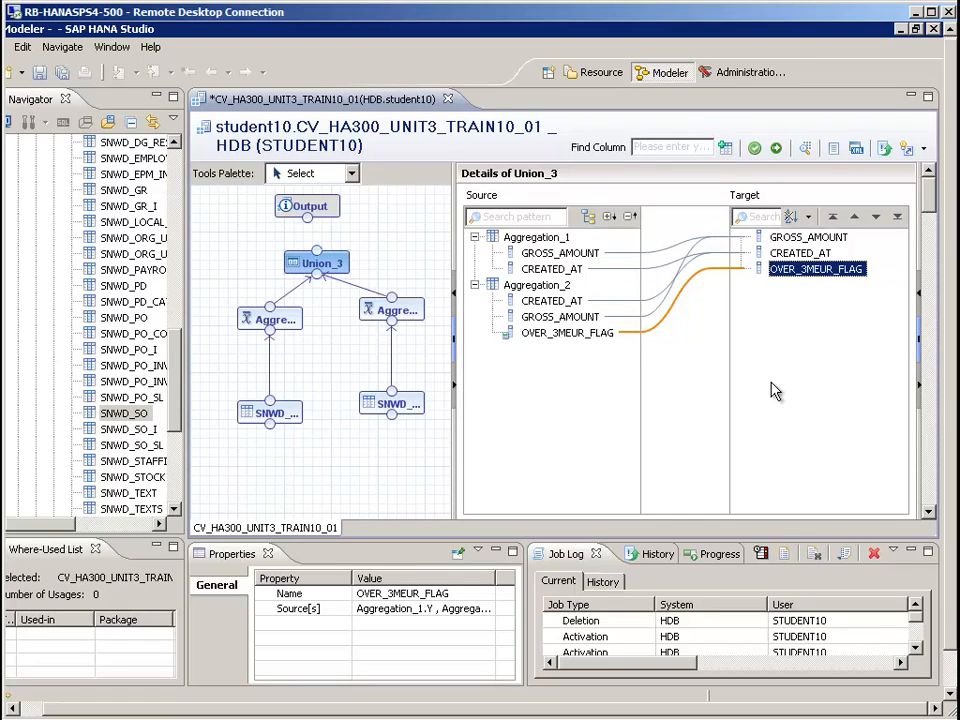
Connect Union_3 to the Output node and add GROSS_AMOUNT, CREATED_AT and OVER_3MEUR_FLAG to the output as attributes
left_click_drag(317, 250, 307, 207)
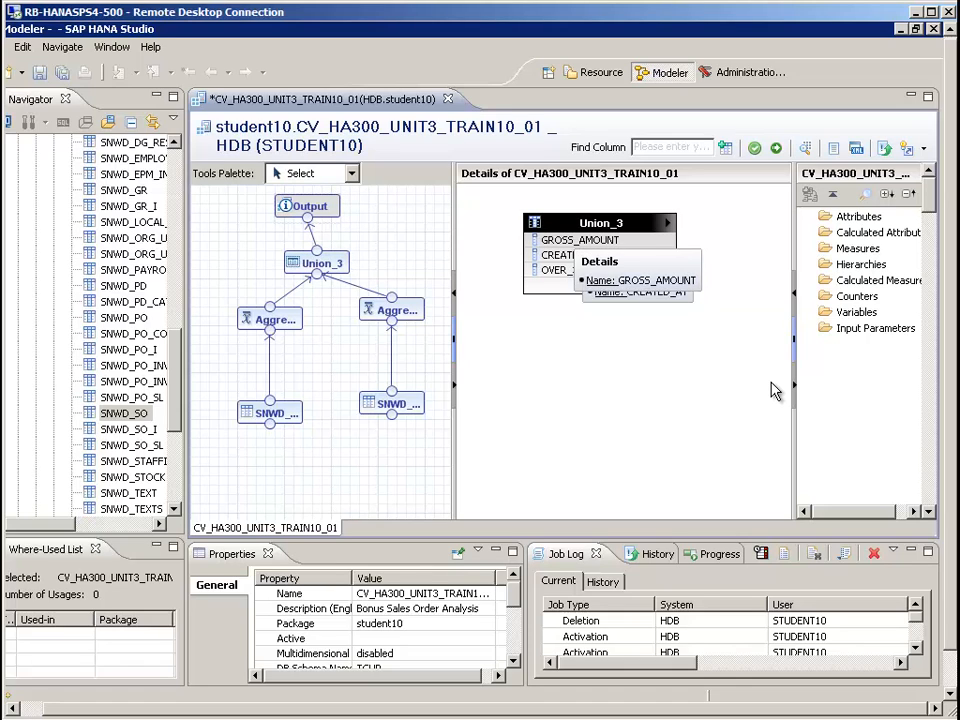
left_click(580, 240)
left_click(571, 255)
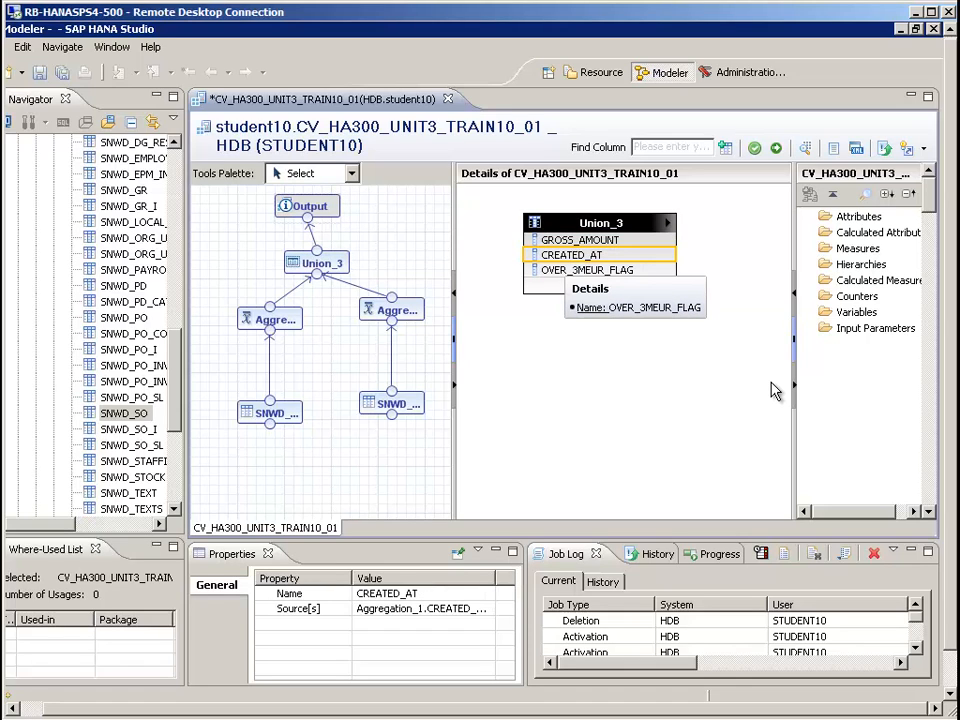
left_click(580, 240)
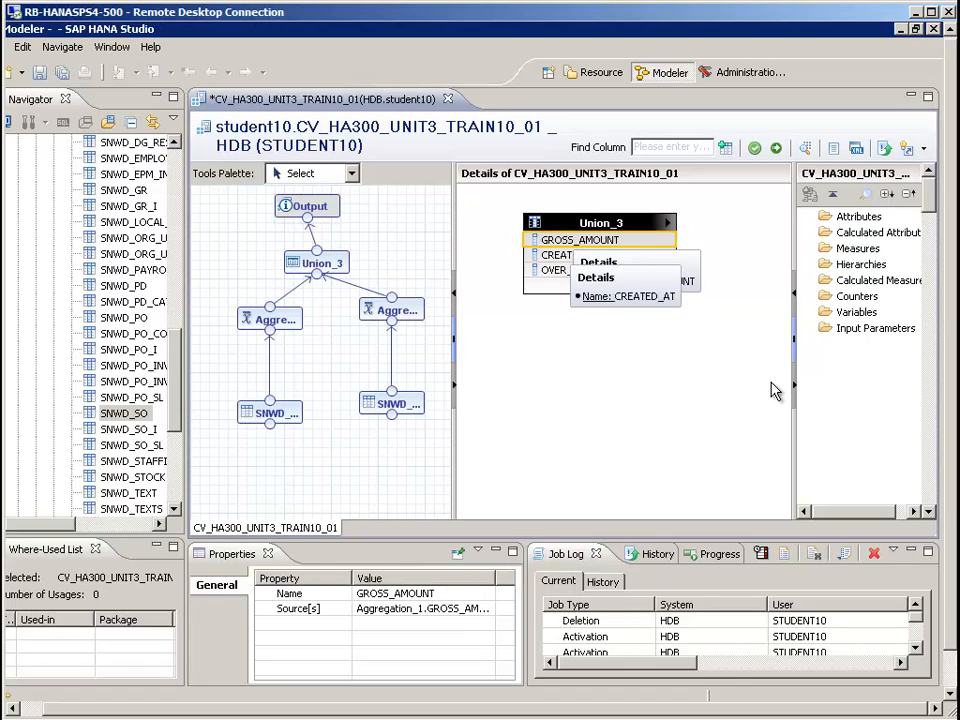
left_click(585, 270, "shift")
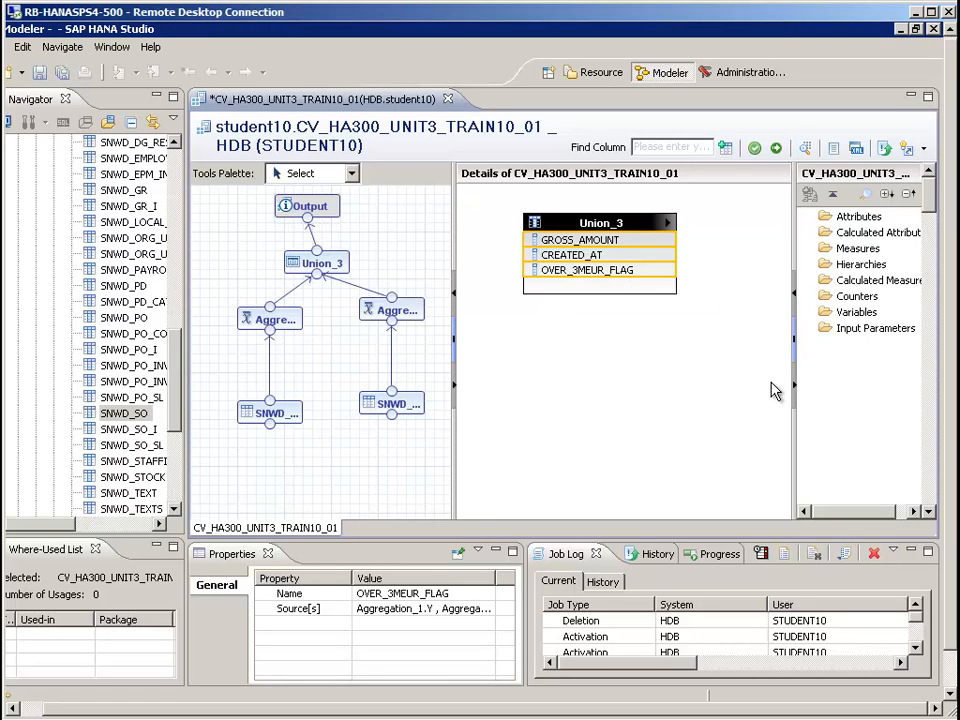
right_click(566, 272)
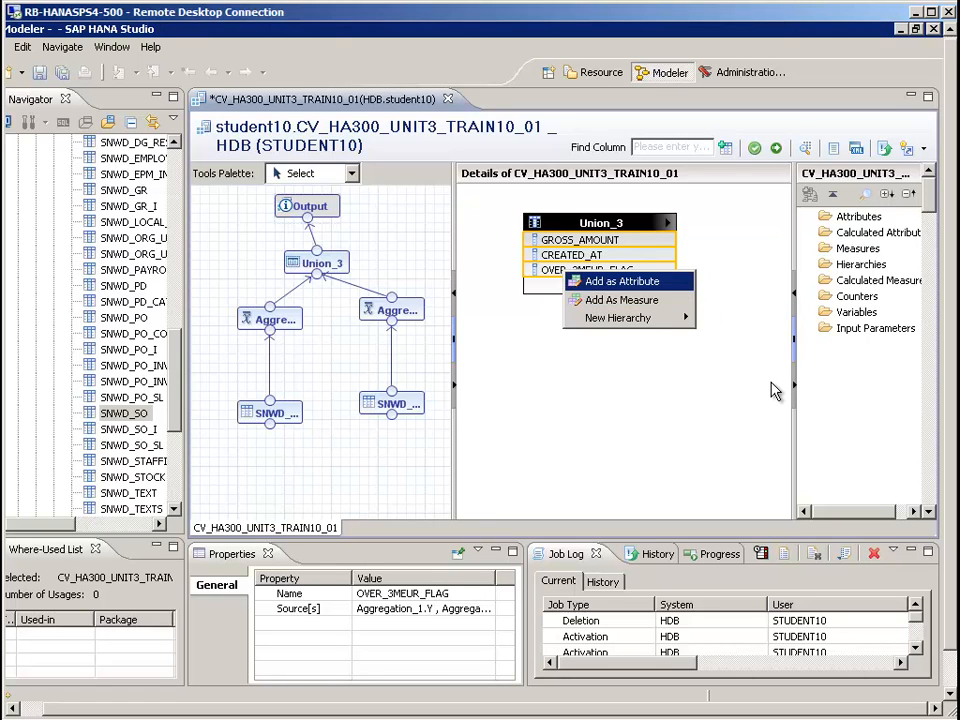
left_click(622, 281)
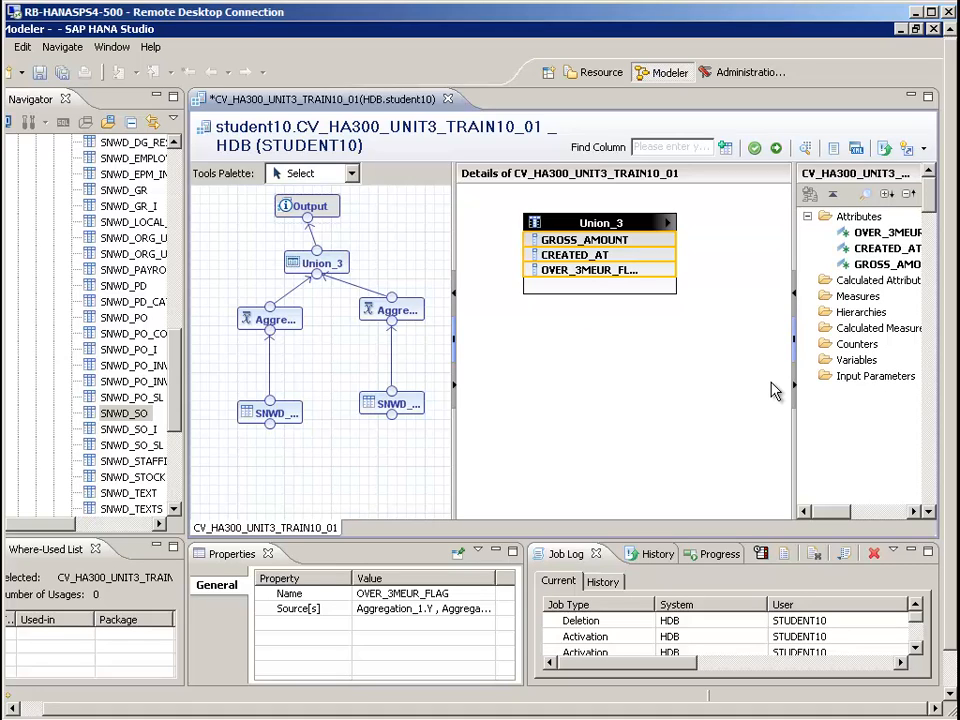
Save and activate the calculation view, and check the activation status in the job log
left_click(775, 391)
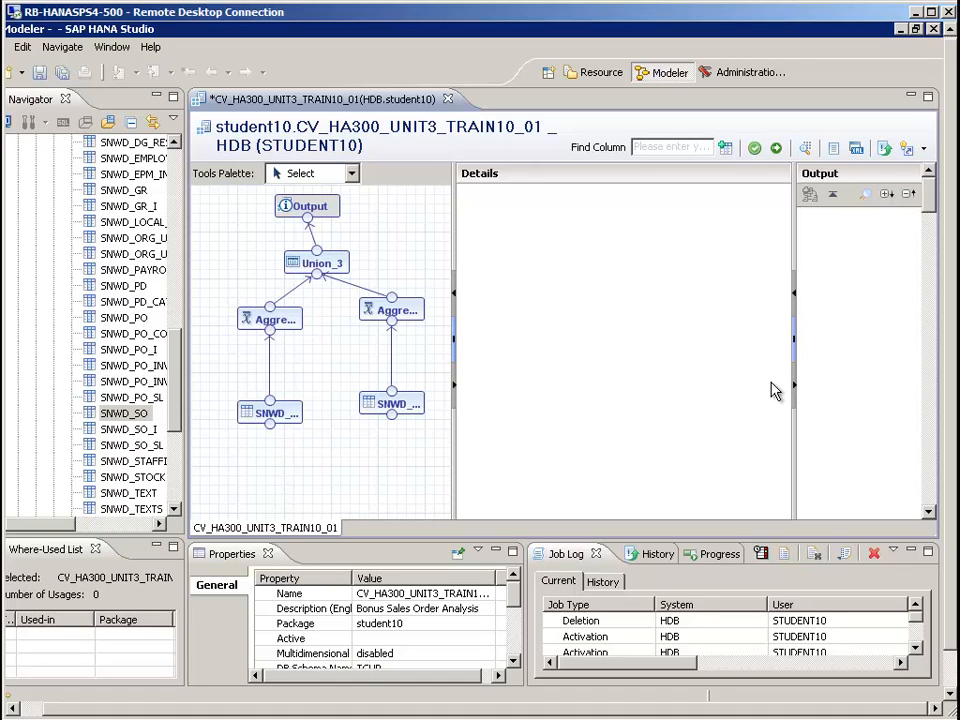
key("ctrl+s")
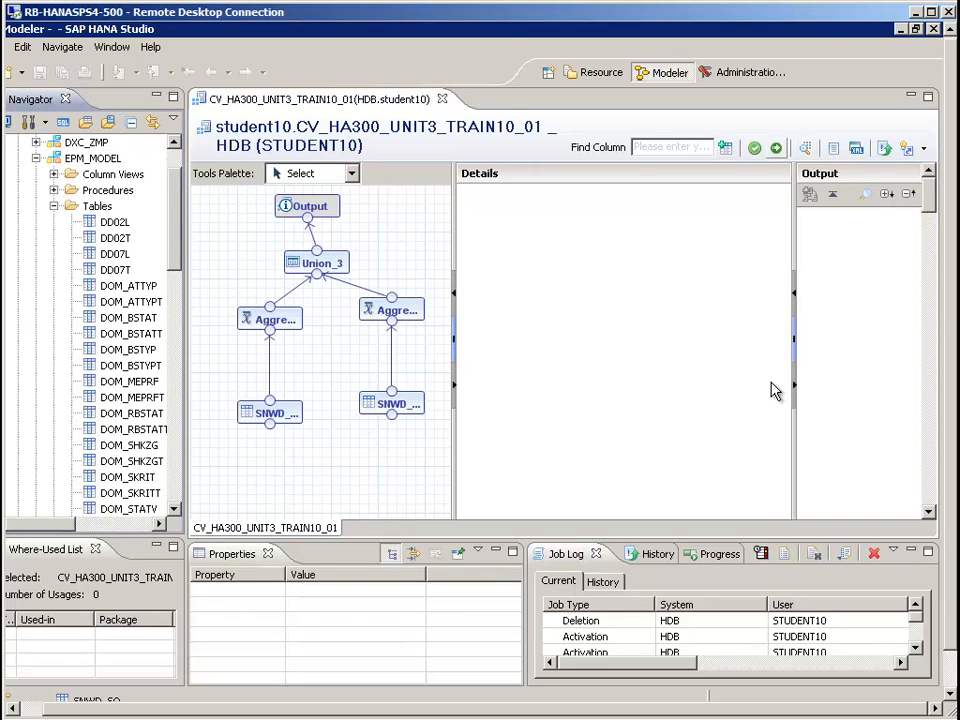
left_click(776, 148)
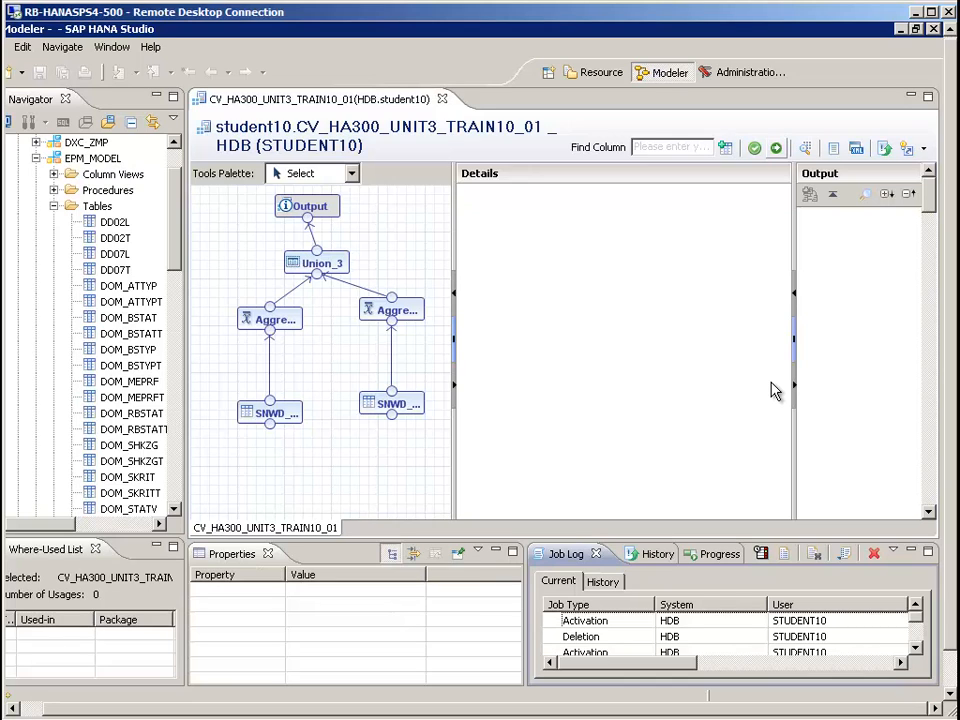
left_click_drag(628, 663, 755, 663)
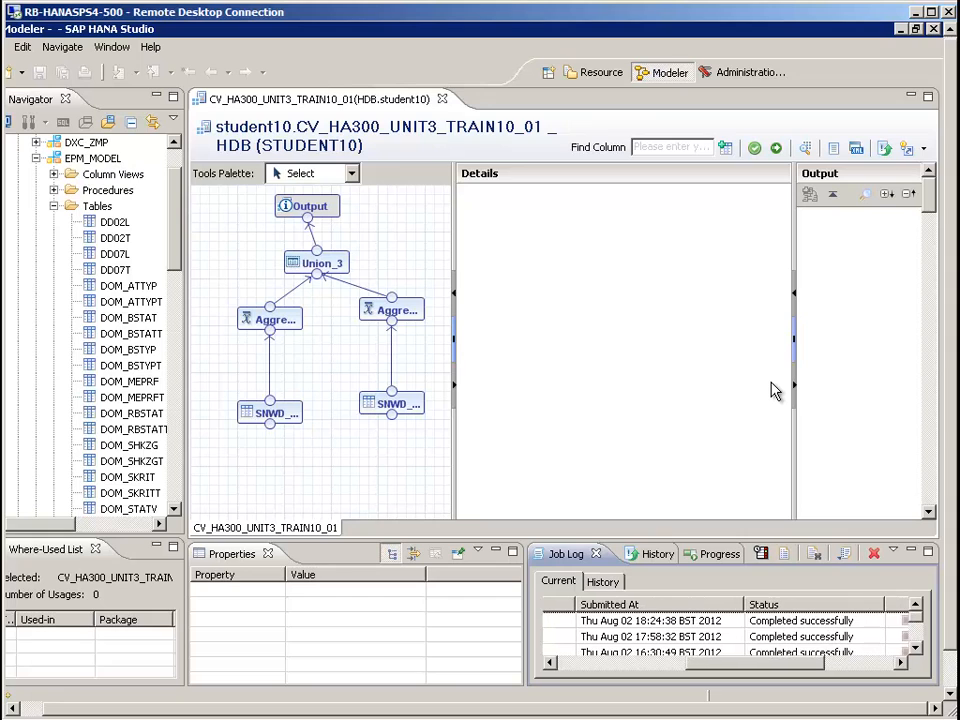
Preview the raw data of CV_HA300_UNIT3_TRAIN10_01 from the student10 package and examine the flag and gross amount through the last row
left_click(54, 206)
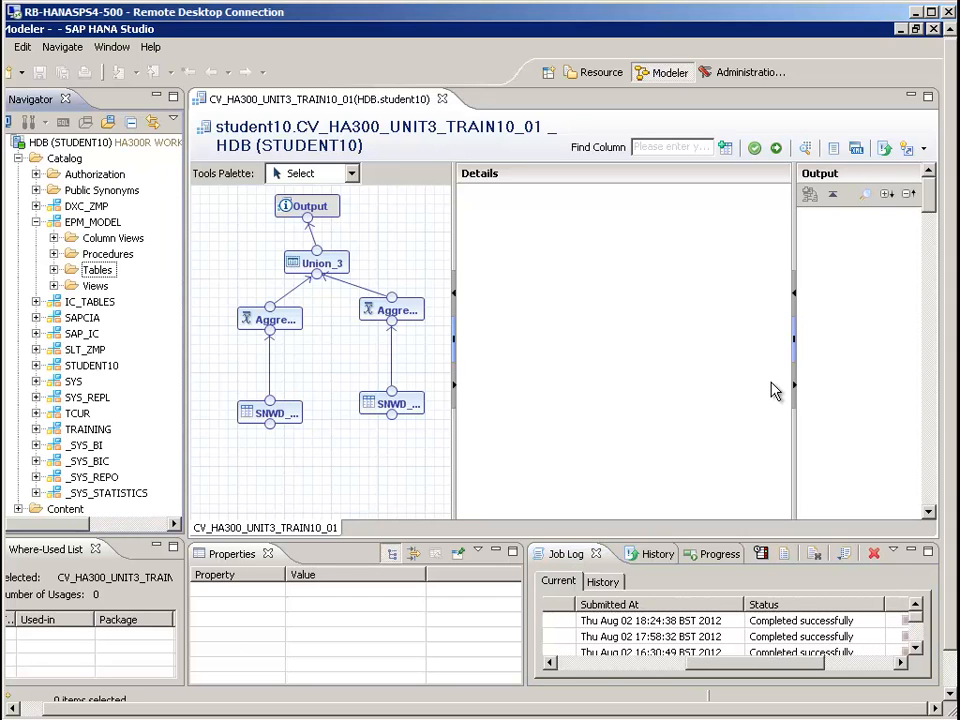
left_click(36, 222)
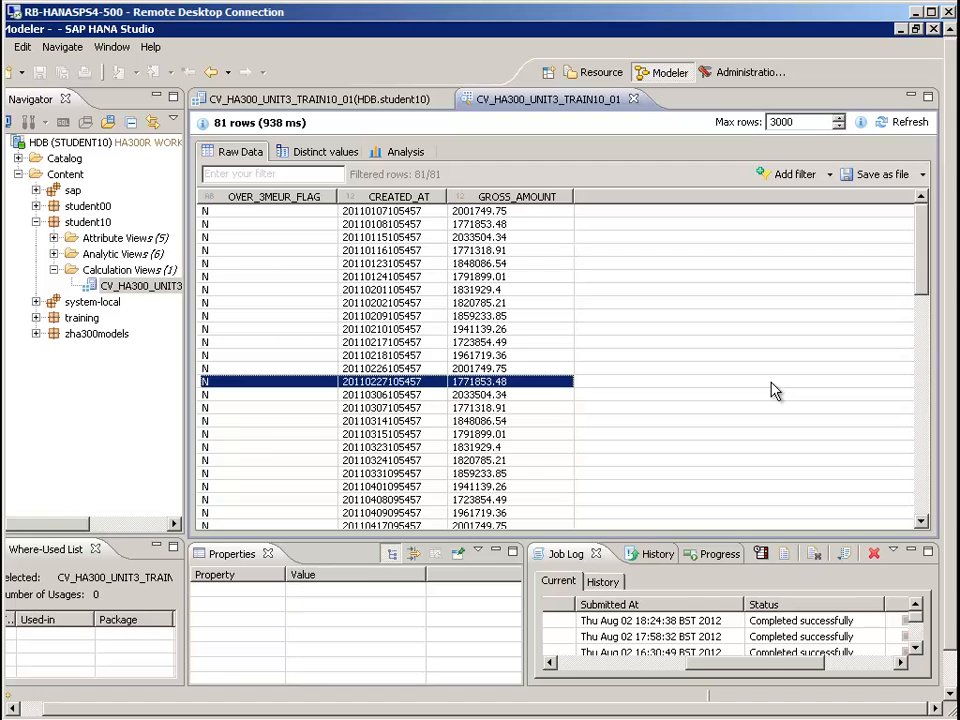
scroll(775, 390, "down", 4)
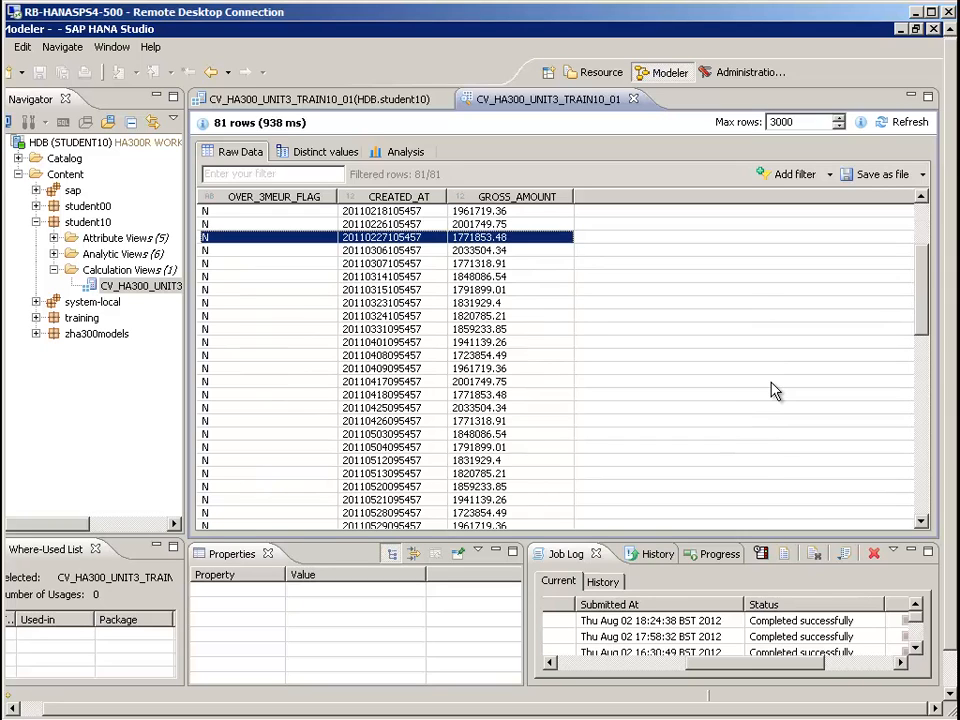
scroll(775, 390, "down", 15)
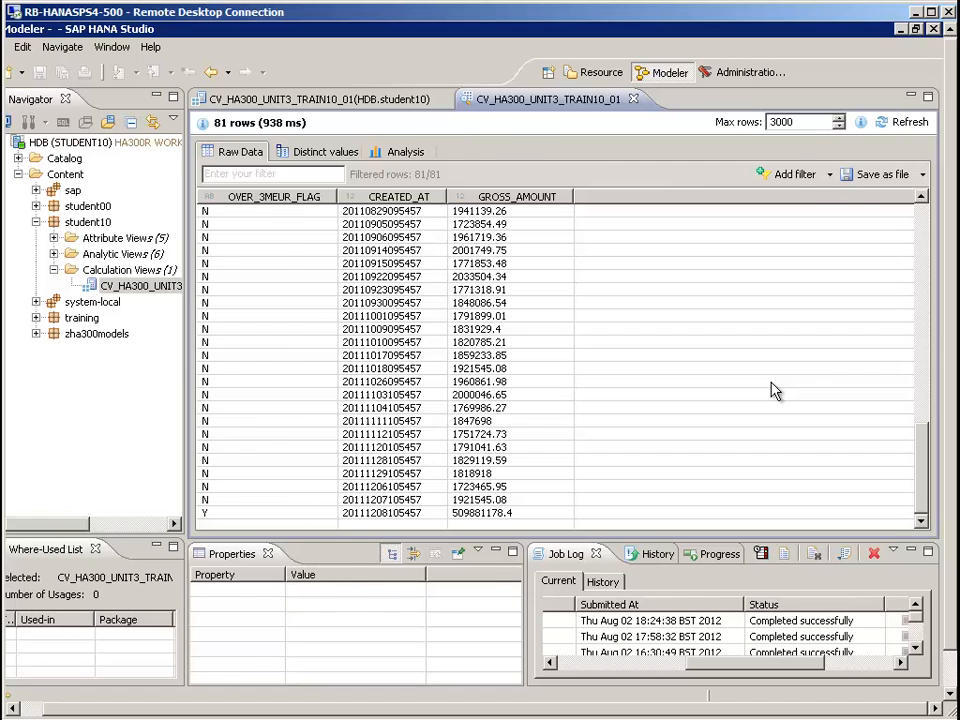
Close the data preview and apply Auto-Layout to the calculation view's diagram
key("ctrl+w")
right_click(381, 416)
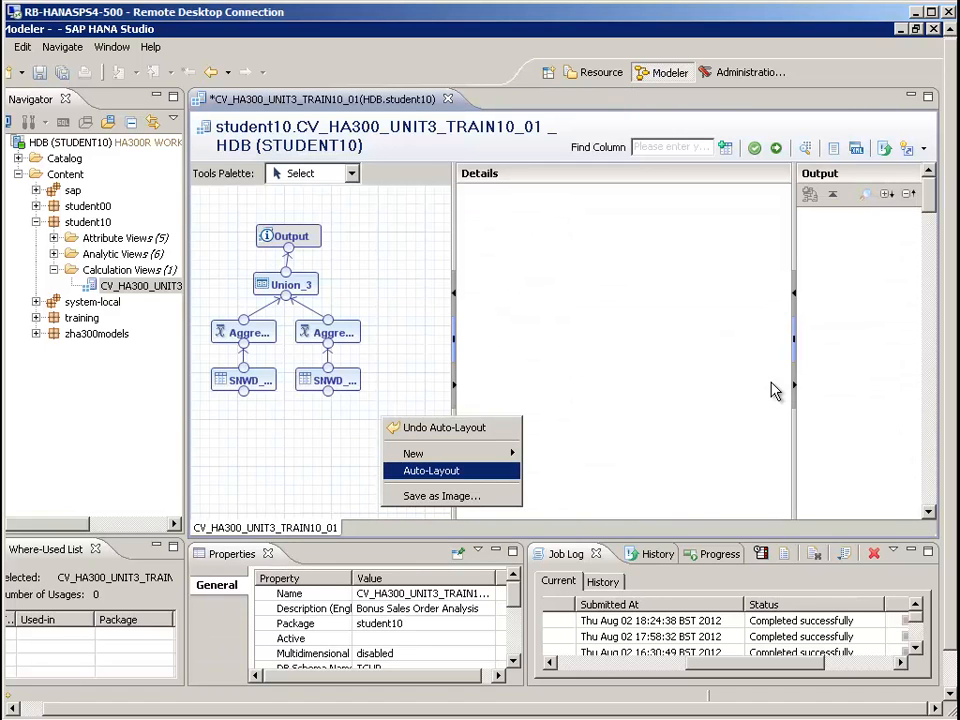
left_click(432, 471)
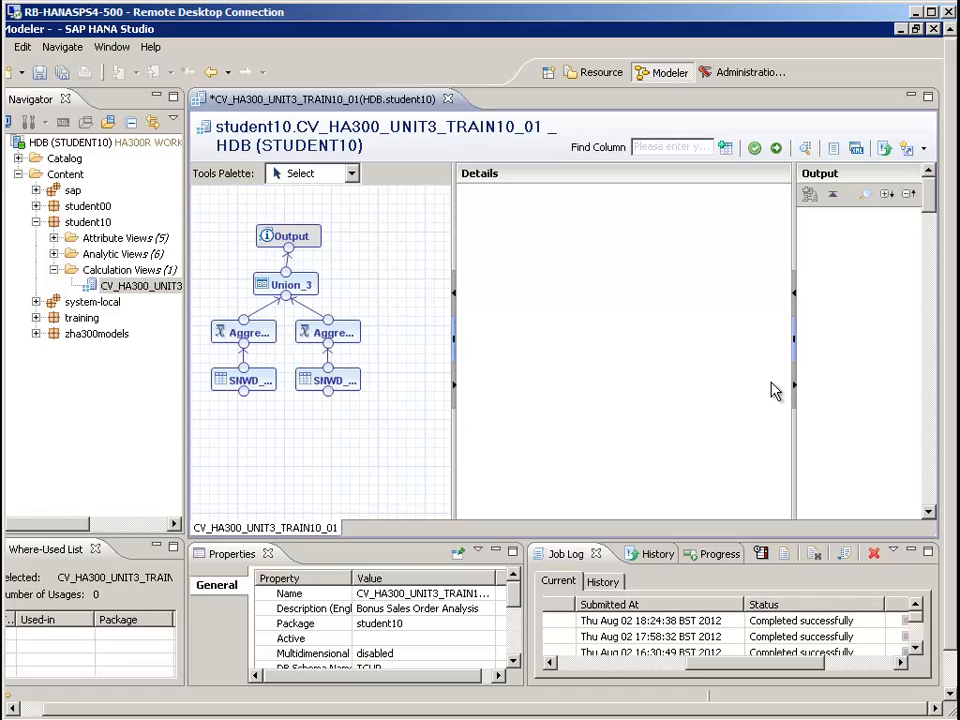
Review the details of the Output and Union_3 nodes and bring up the available actions for CV_HA300_UNIT3_TRAIN10_01 in the navigator
right_click(366, 425)
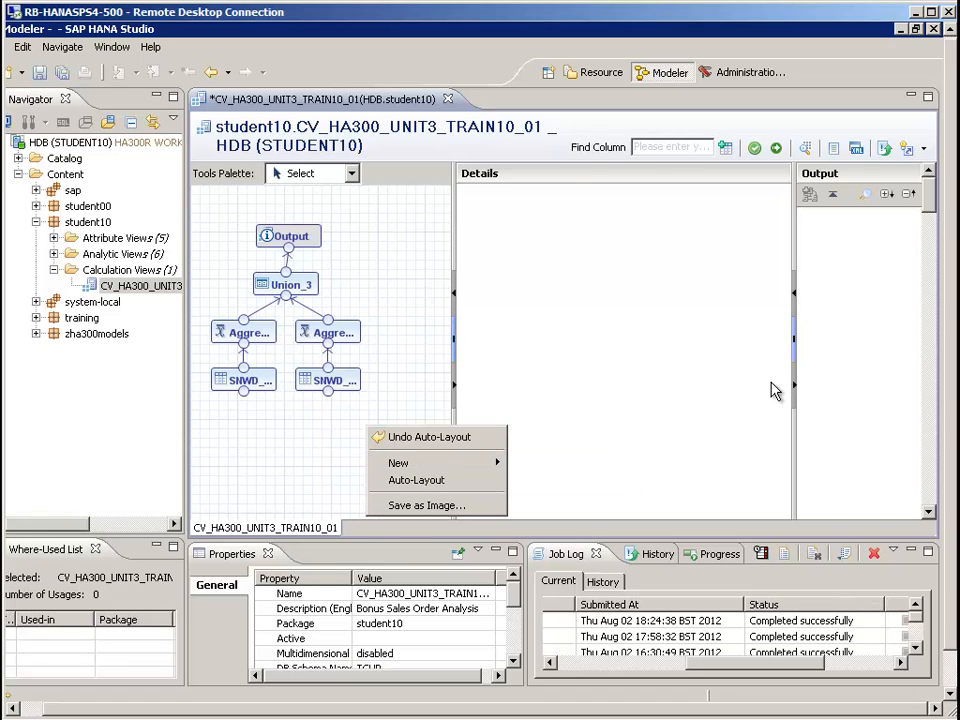
left_click(290, 237)
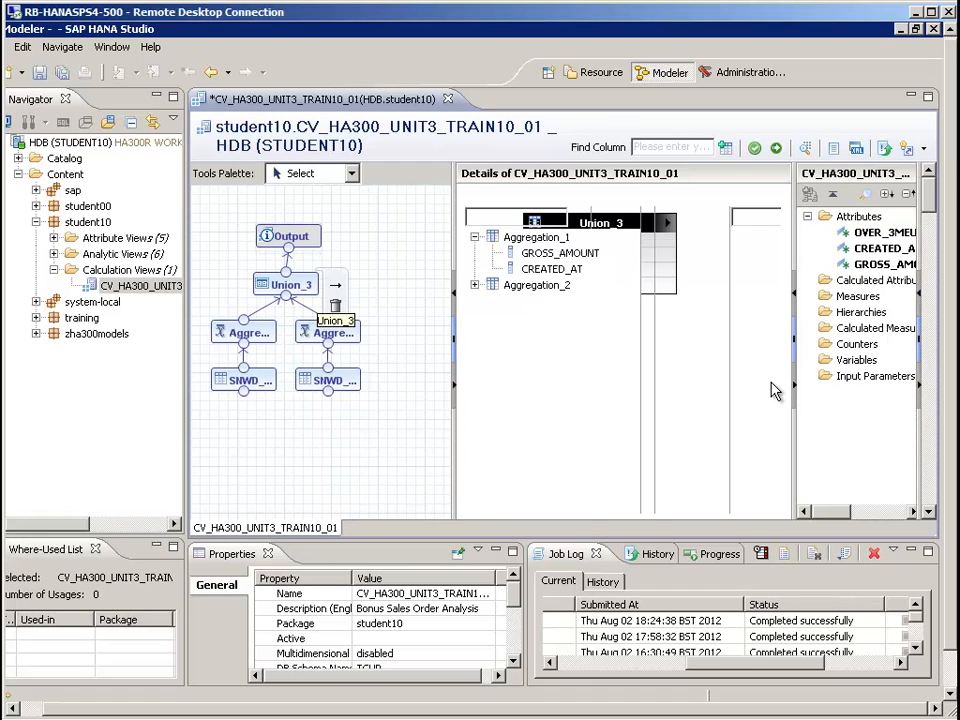
right_click(123, 285)
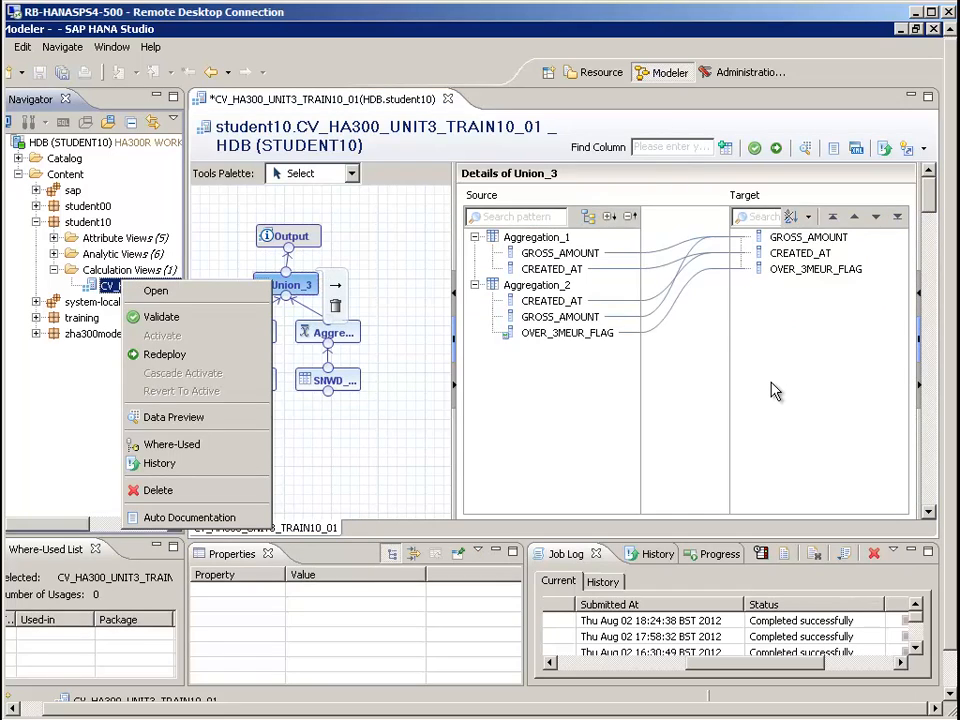